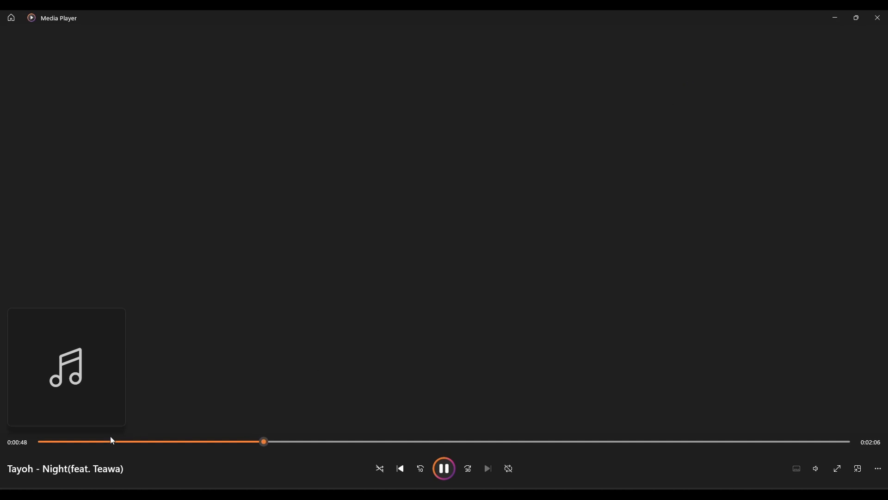
Step: Pause the song in Media Player and switch to the Night Mix project in REAPER
left_click(444, 468)
left_click(833, 21)
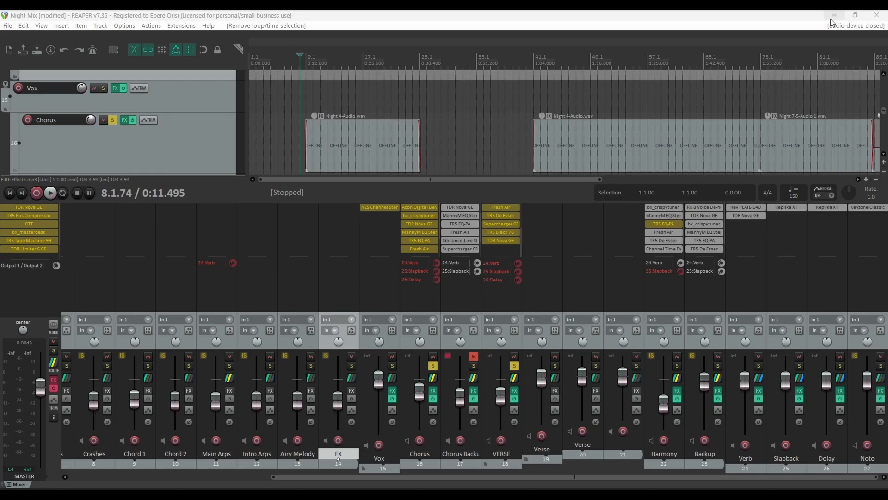
Step: Play the soloed Chorus and VERSE vocals from just before the first Chorus clip, skipping ahead near its end, and stop playback
left_click(308, 61)
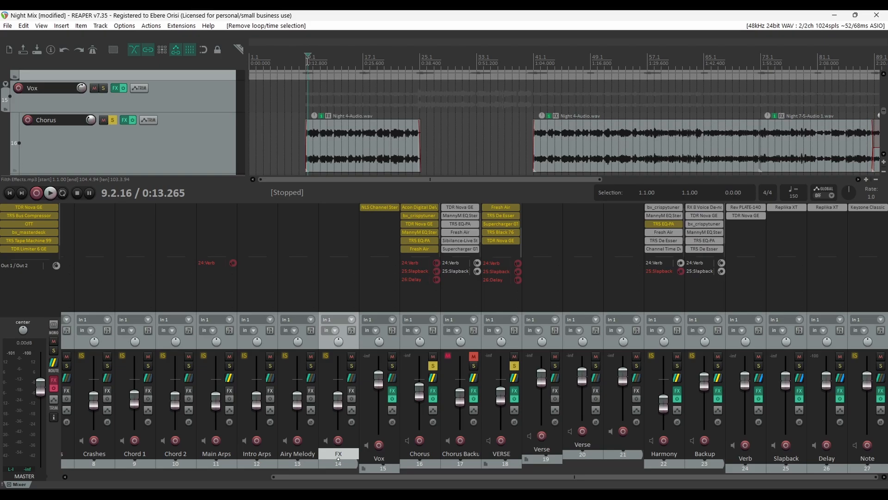
left_click(302, 60)
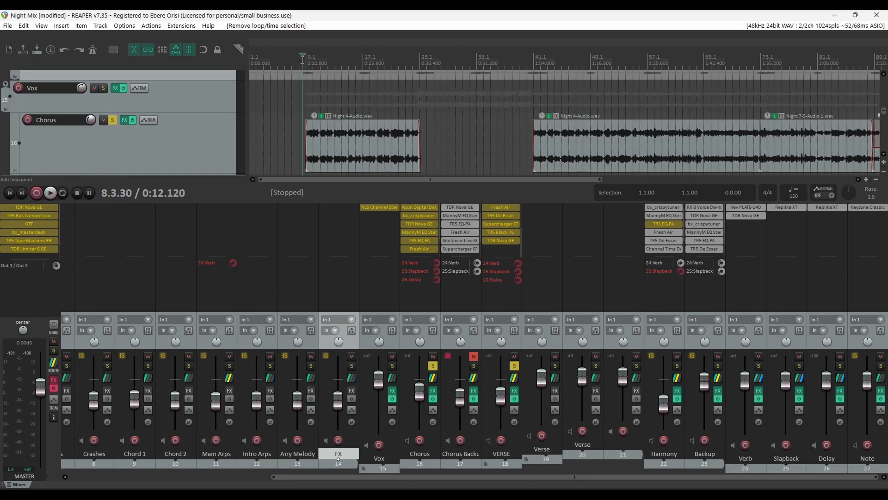
key("space")
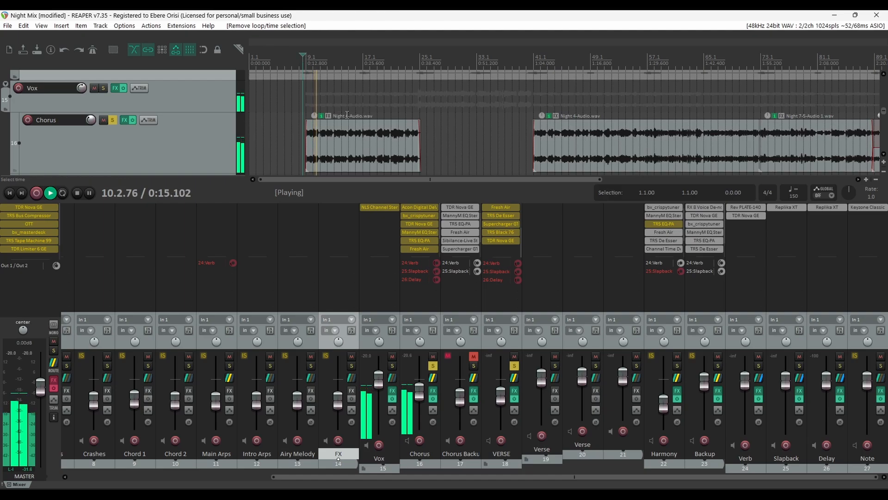
scroll(190, 133, "down", 1)
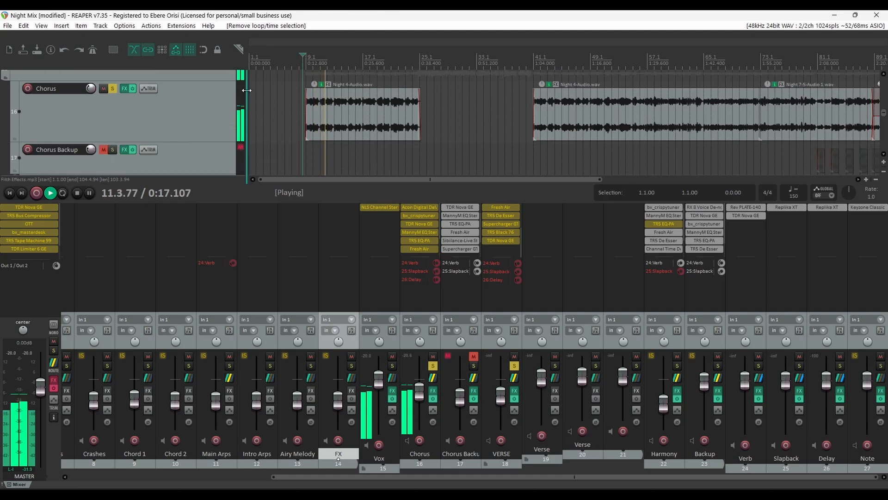
left_click_drag(346, 180, 368, 179)
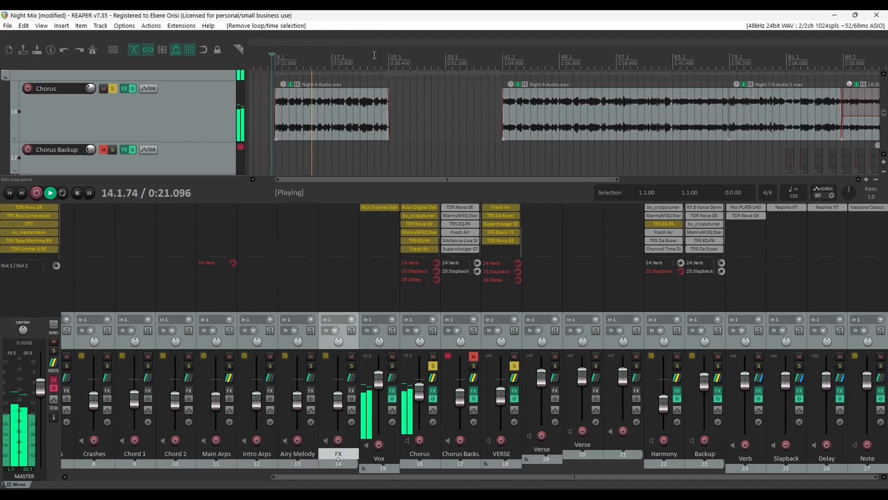
left_click(359, 58)
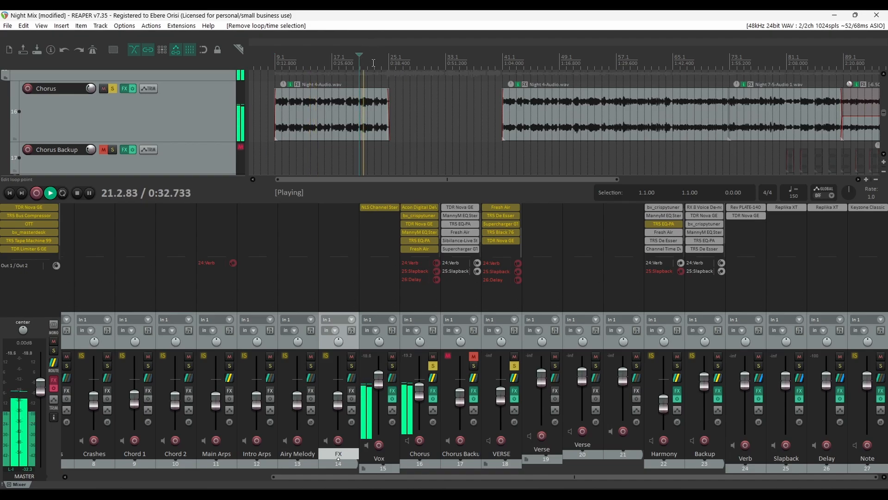
left_click_drag(616, 180, 479, 178)
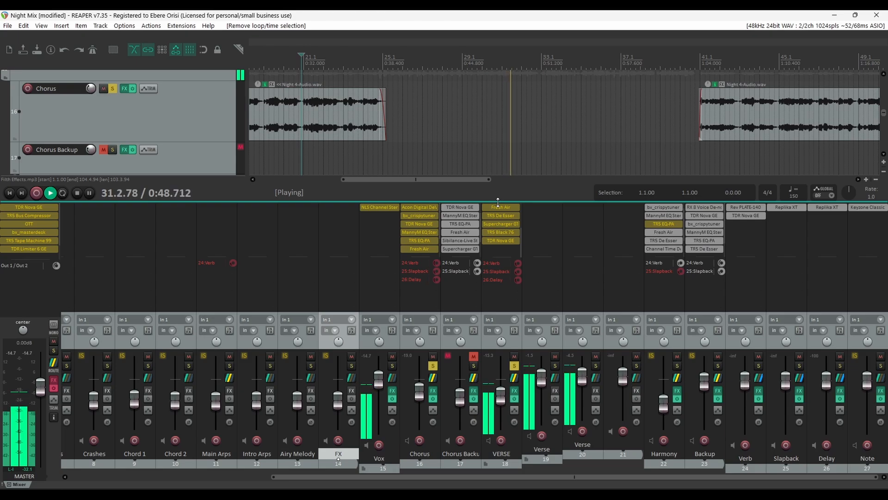
scroll(498, 79, "down", 3)
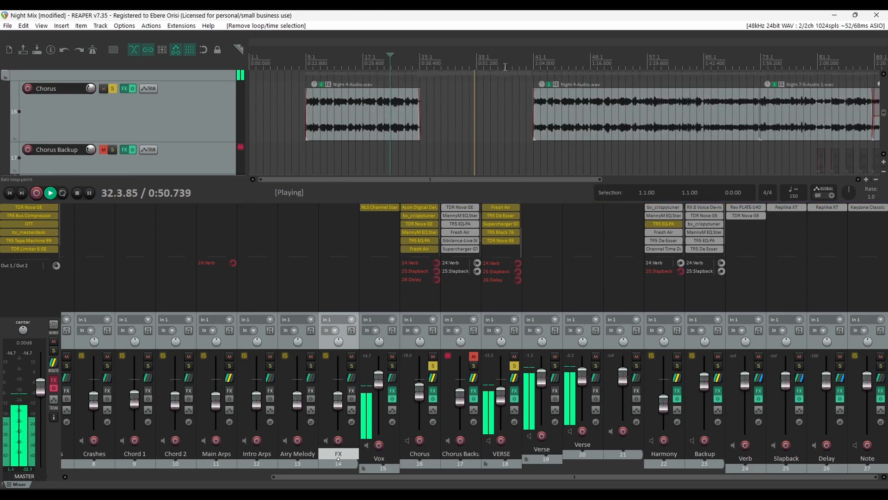
key("space")
Step: Unsolo the Chorus and VERSE tracks and audition the full mix from just before the first Chorus clip
left_click(297, 56)
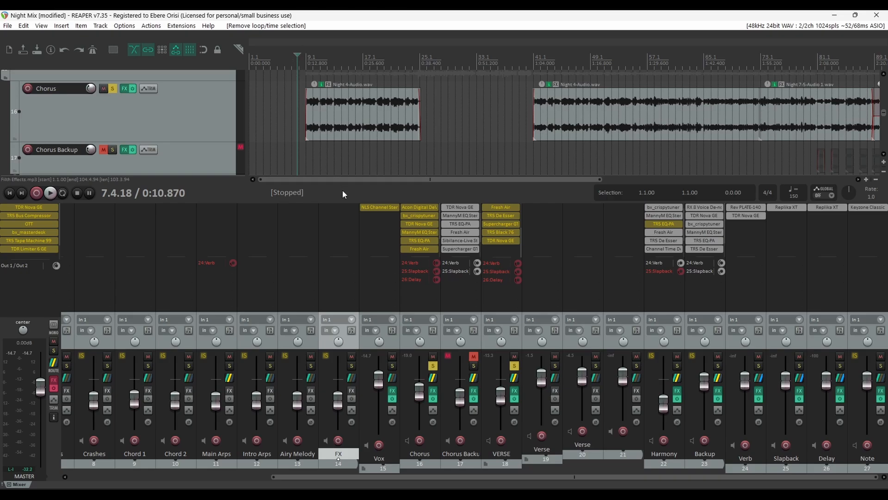
left_click(436, 367)
left_click(514, 366)
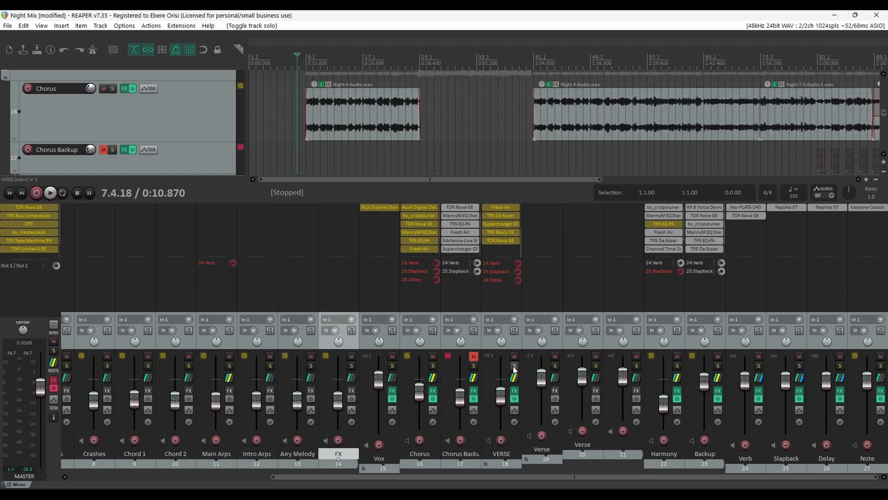
key("space")
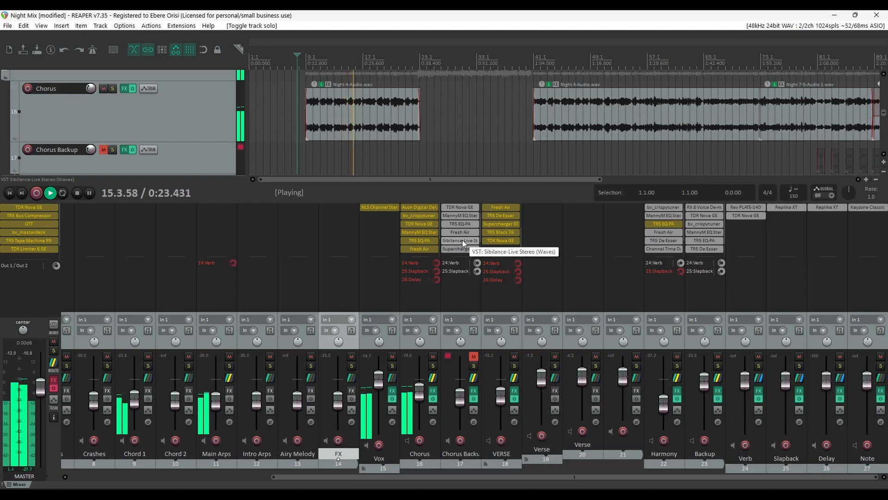
key("space")
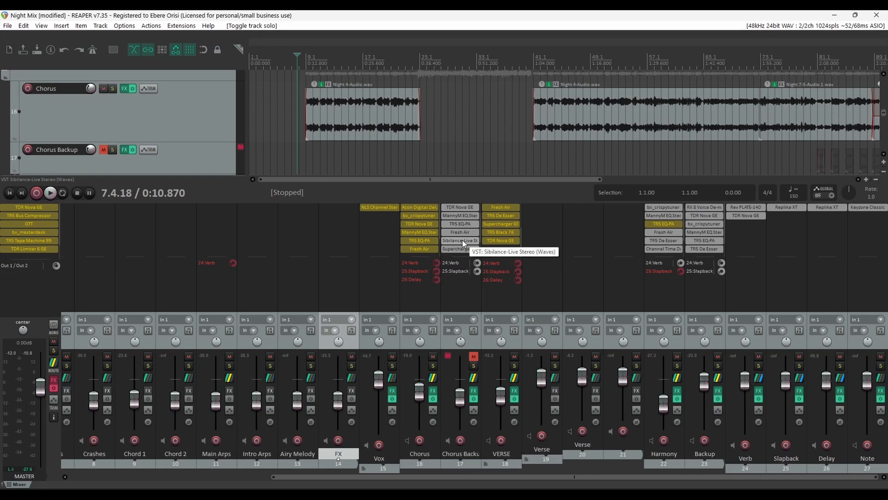
Step: Add the ReaEQ (ReaPlugs Edition) effect at the end of the Chorus track's FX chain
scroll(429, 252, "down", 3)
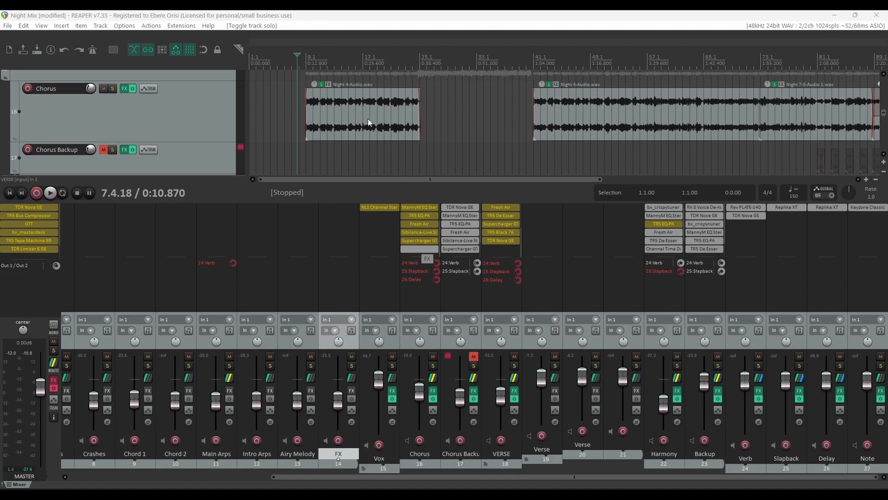
left_click_drag(887, 382, 273, 105)
type("eq")
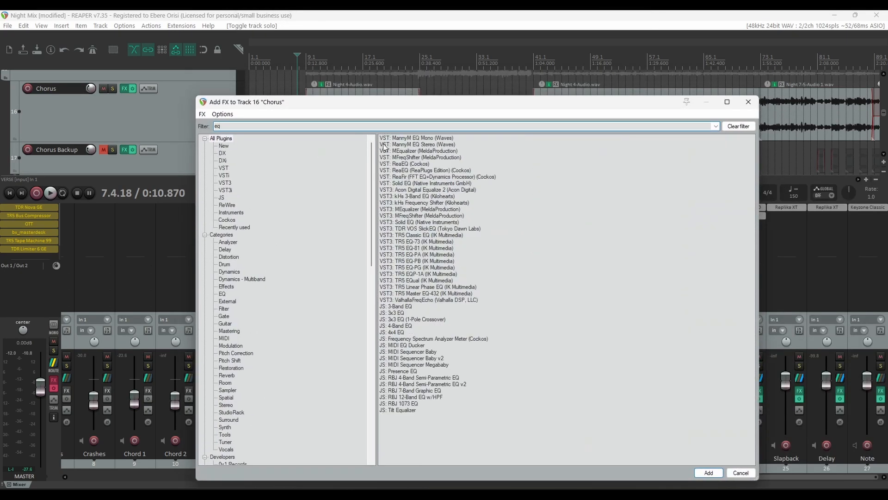
double_click(416, 169)
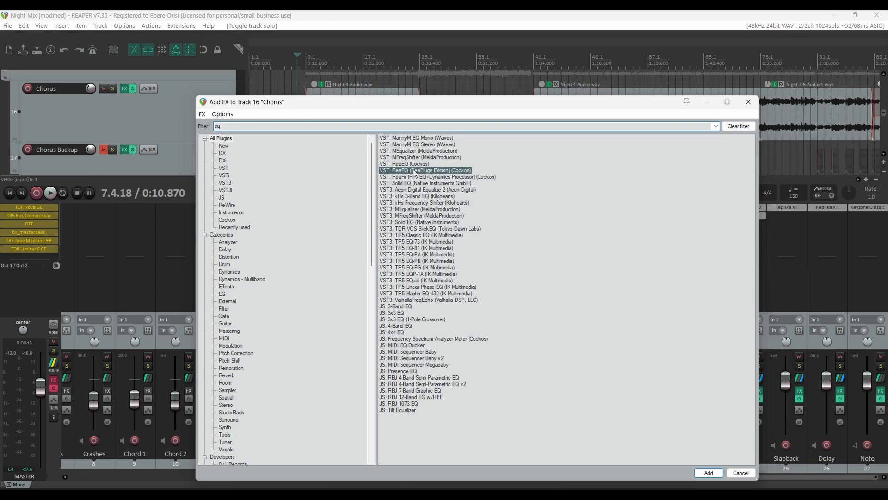
Step: Change ReaEQ band 1 to High Pass and raise its cutoff to about 524 Hz while the mix plays
left_click(320, 188)
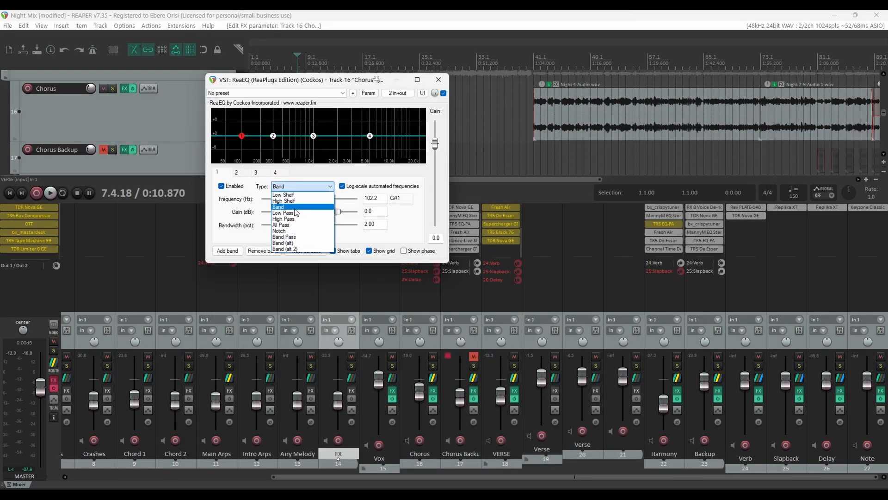
left_click(297, 223)
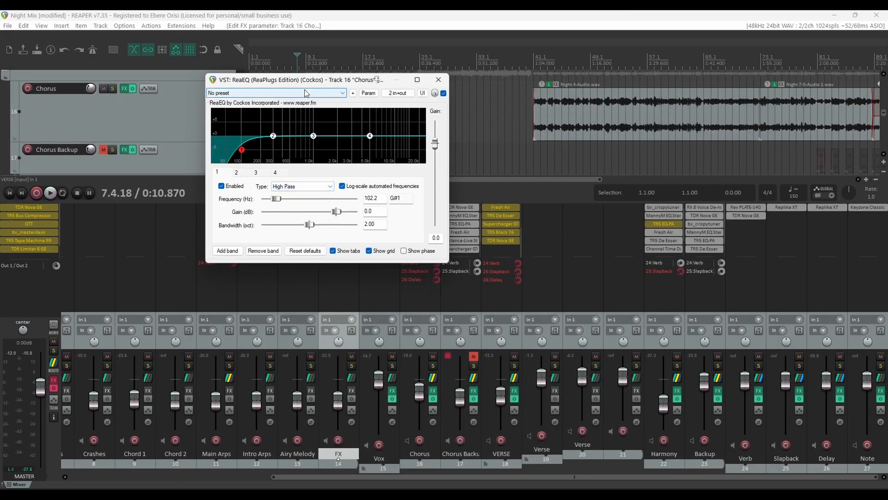
left_click_drag(314, 82, 476, 202)
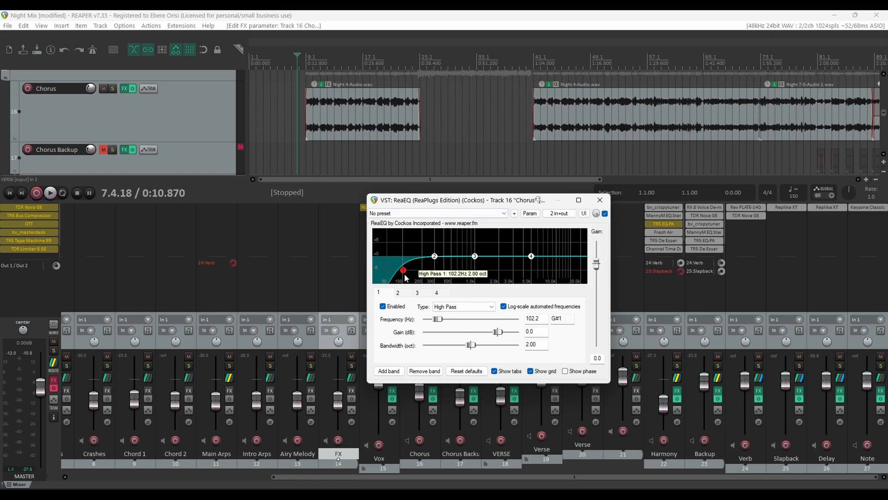
key("space")
left_click_drag(405, 276, 449, 283)
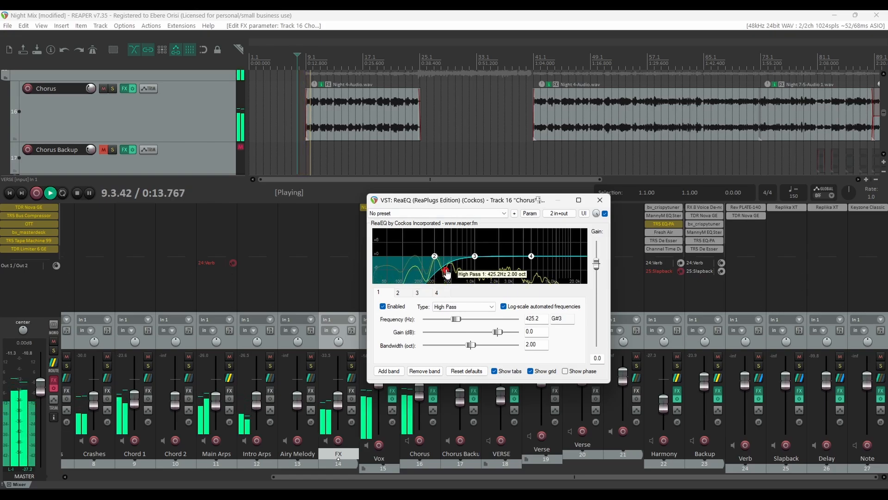
left_click_drag(447, 273, 453, 273)
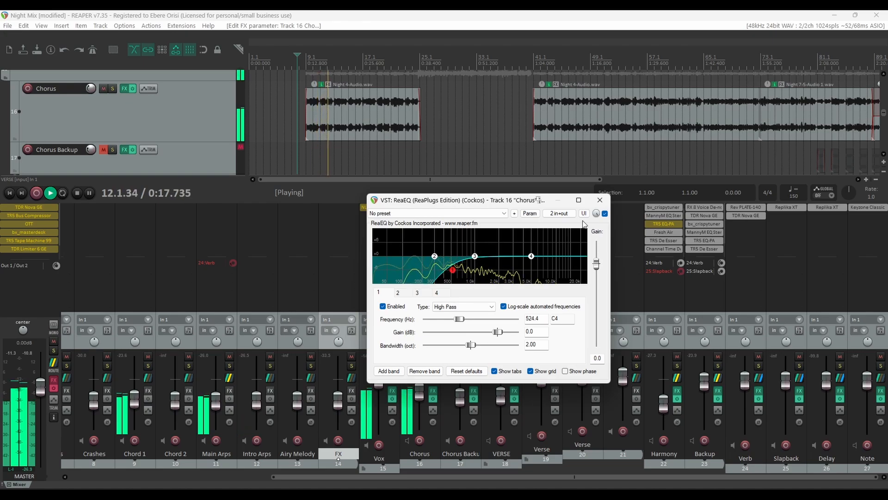
Step: Compare the Chorus vocal with ReaEQ bypassed and enabled during playback, stop playback, and look at the band's filter types
left_click(605, 213)
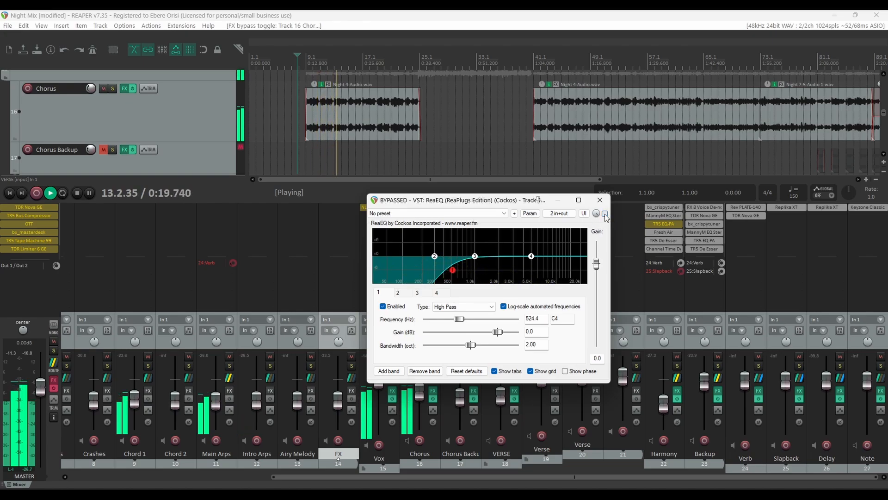
left_click(605, 214)
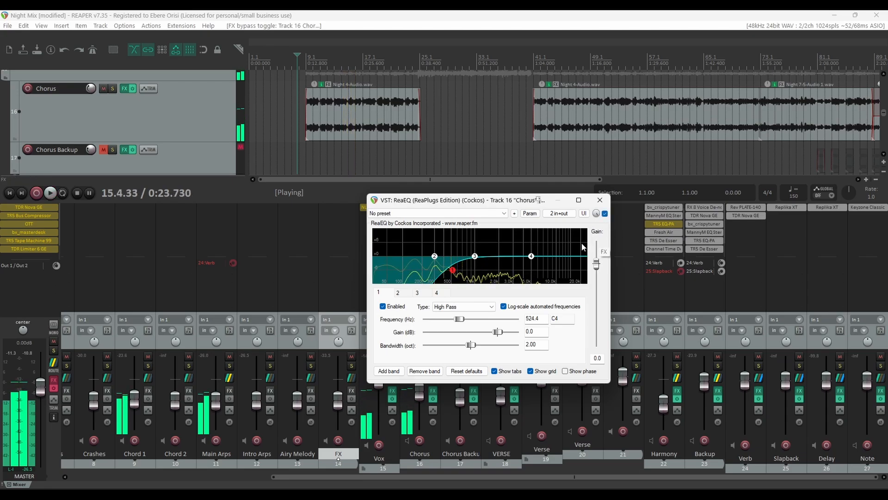
key("space")
left_click(449, 305)
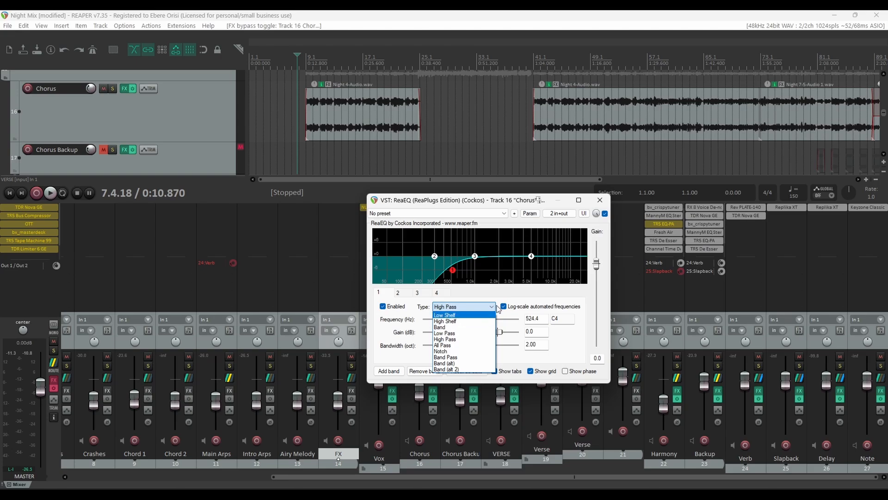
left_click(452, 273)
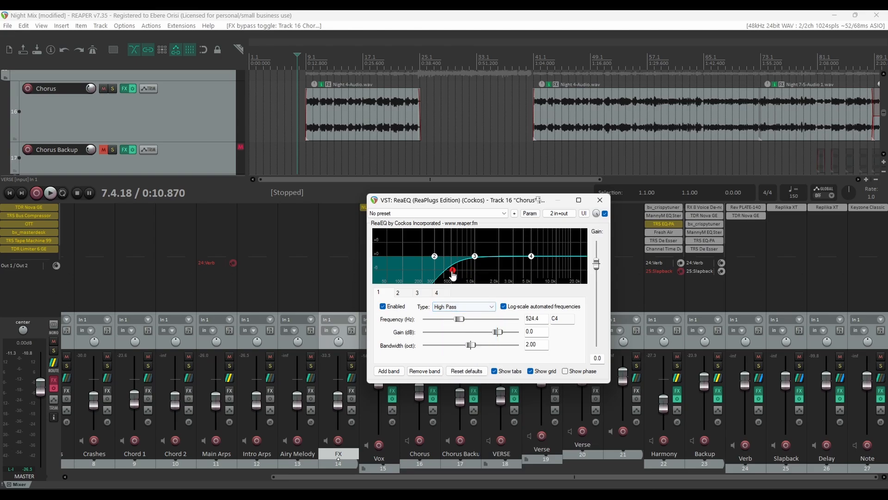
Step: Disable ReaEQ band 1 and make band 4 a Low Pass at about 2440 Hz while auditioning the mix
left_click(383, 306)
left_click(531, 257)
left_click(463, 307)
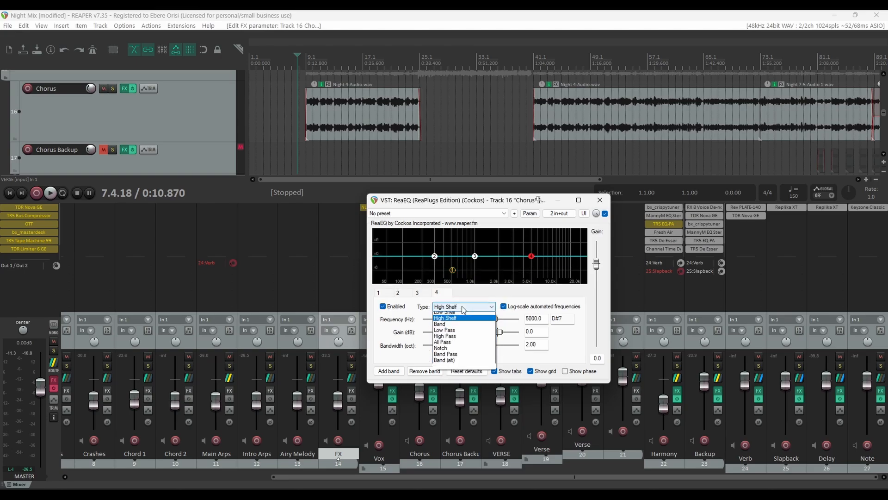
left_click(458, 333)
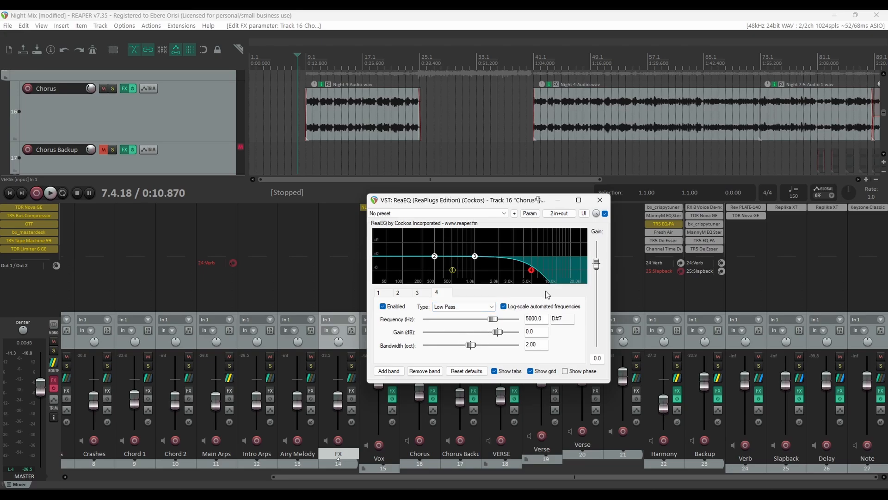
key("space")
mouse_move(526, 277)
left_mouse_down()
mouse_move(460, 285)
mouse_move(511, 273)
left_mouse_up()
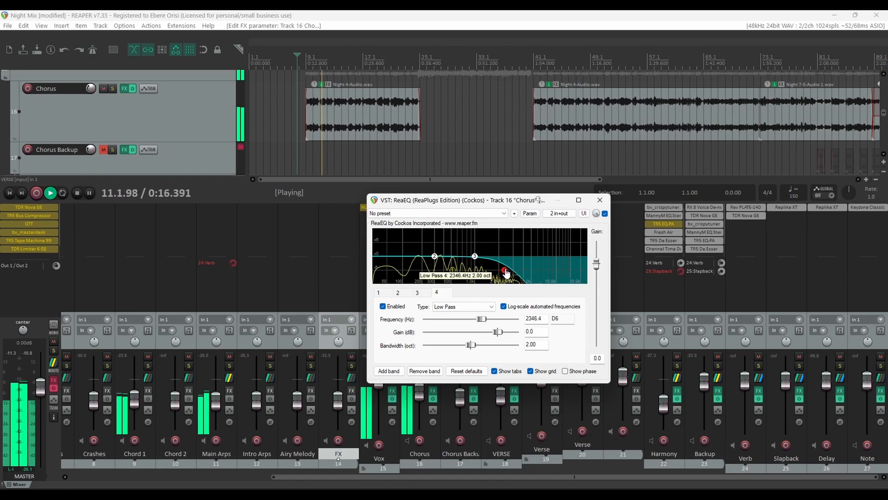
key("space")
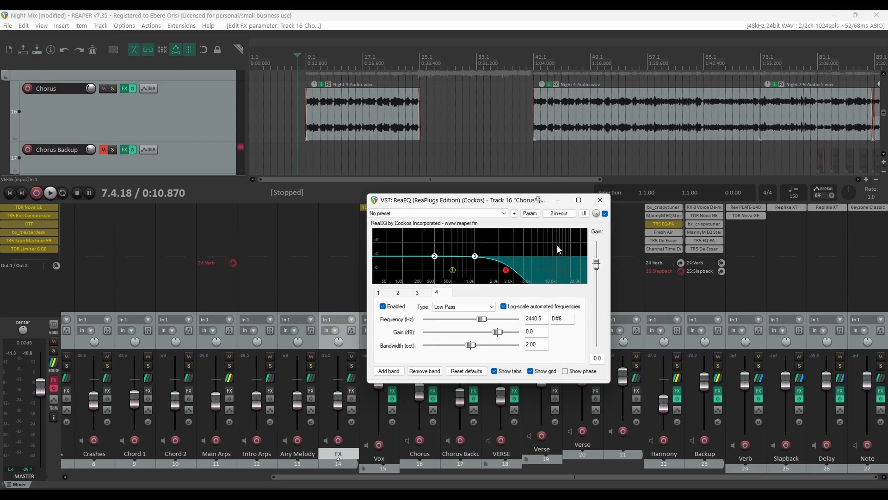
Step: Close the ReaEQ window, bypass the effect, and remove it from the Chorus track
left_click(492, 307)
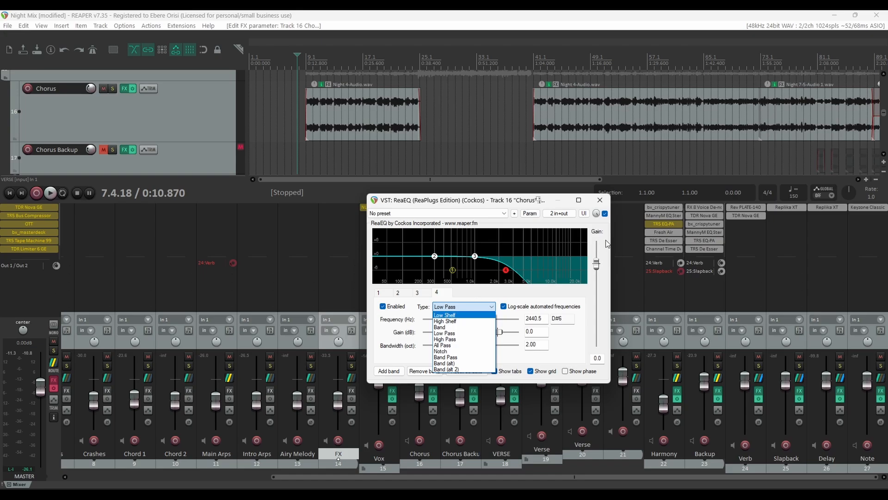
left_click(605, 218)
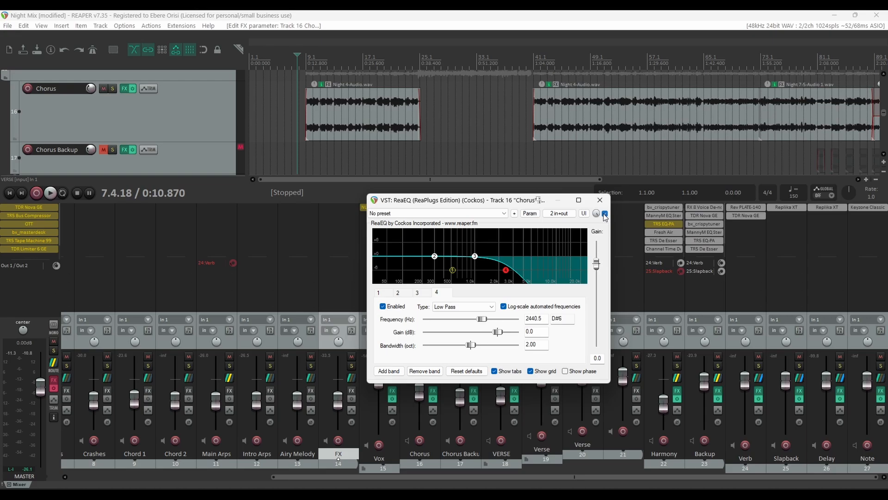
left_click(600, 200)
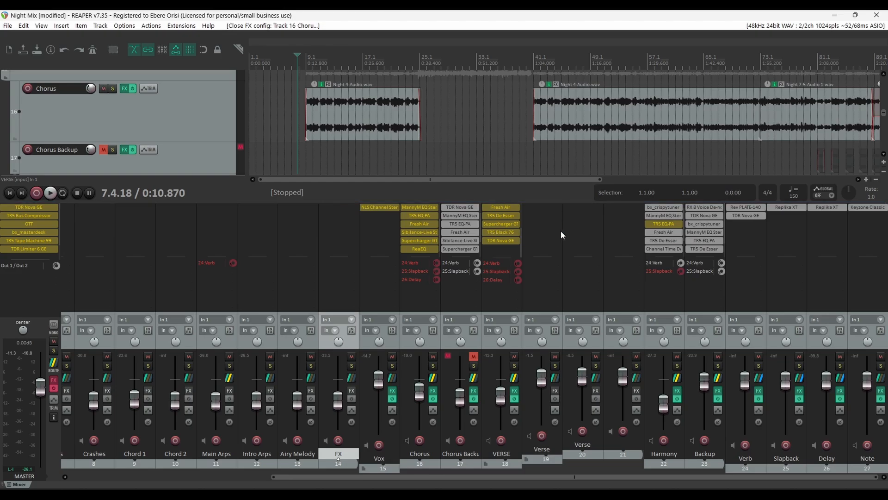
scroll(432, 222, "down", 1)
left_click(428, 240, "shift")
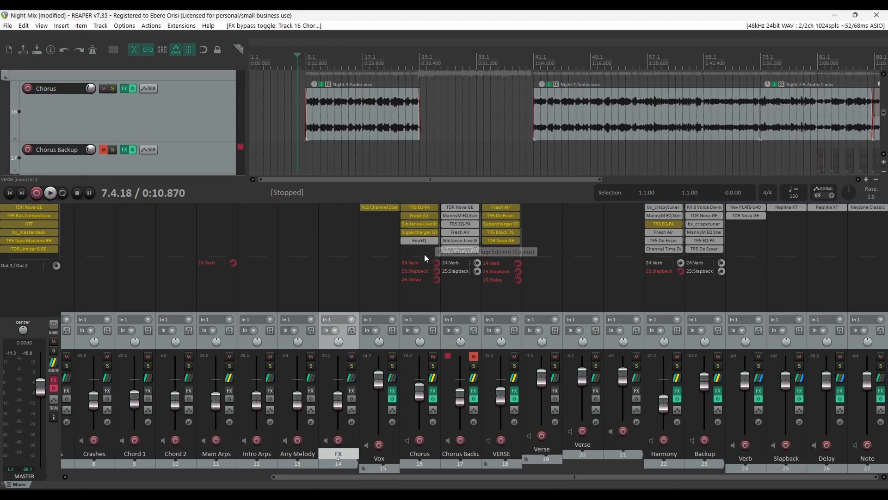
left_click(422, 240, "alt")
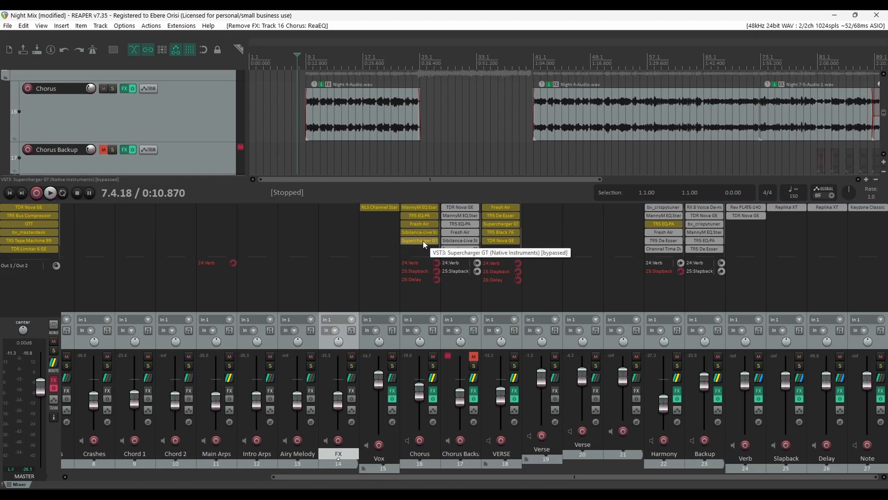
Step: Solo the Chorus track and play it from the start of its first clip
left_click(433, 366)
left_click(307, 54)
key("space")
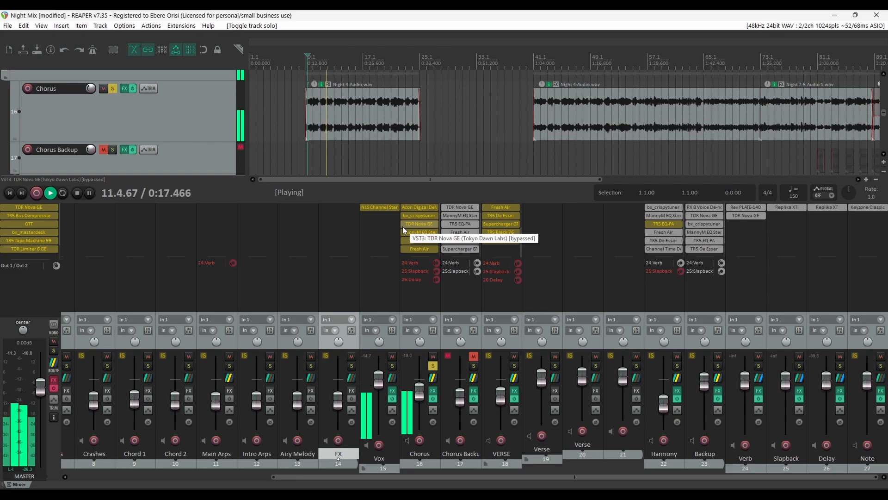
Step: Stop playback, enable Acon Digital DeVerberate 3 on the Chorus track, and open its settings
key("space")
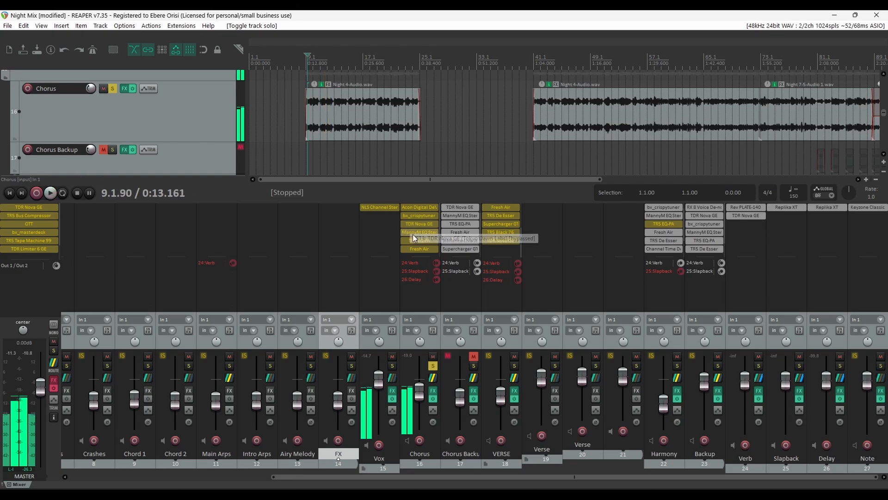
left_click(426, 209, "shift")
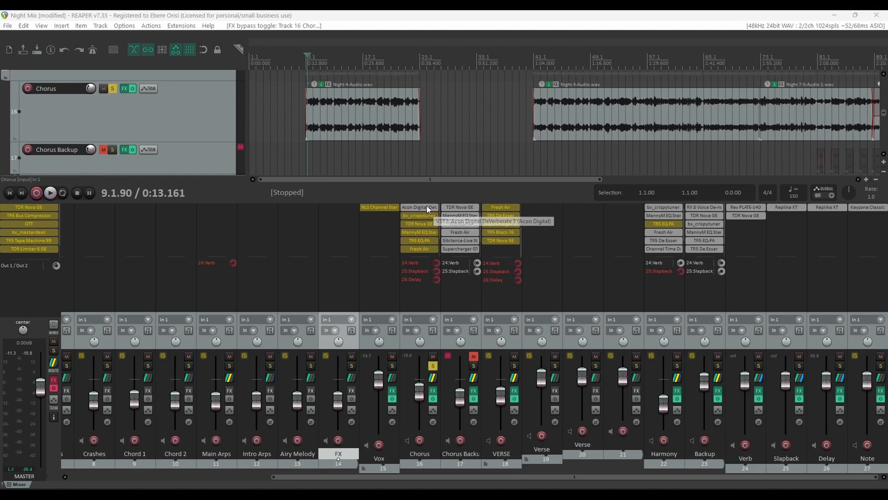
left_click(426, 207)
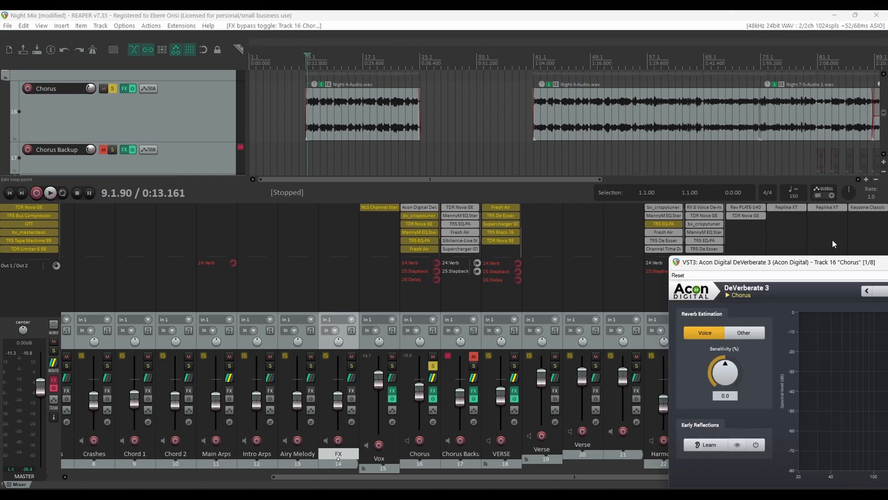
left_click_drag(882, 253, 371, 101)
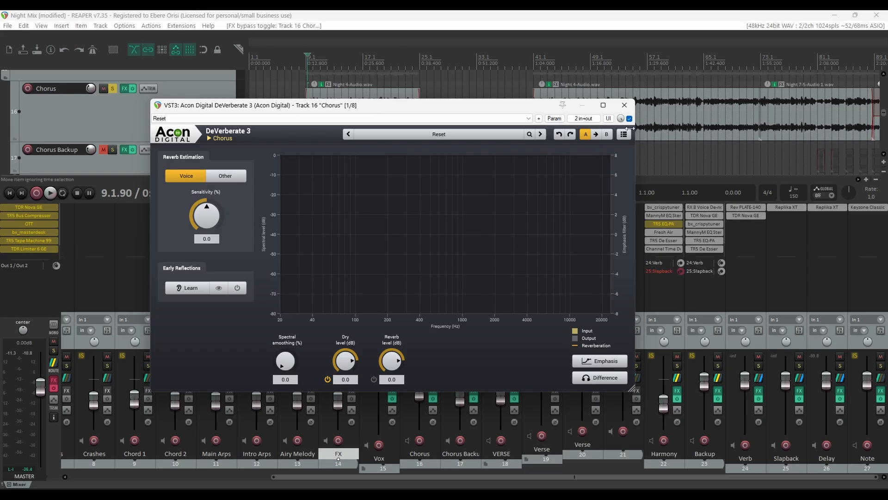
left_click_drag(539, 108, 483, 136)
Step: Compare the soloed Chorus vocal with DeVerberate 3 bypassed and enabled during playback, and stop playback
left_click(574, 146)
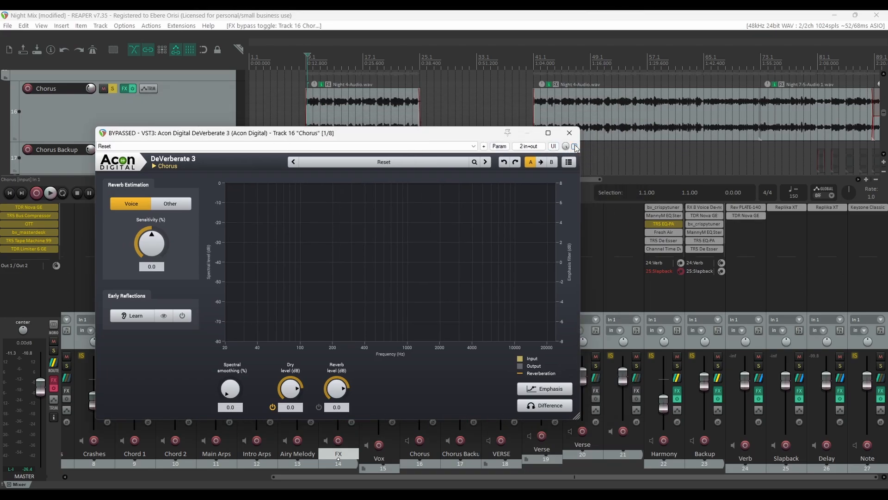
key("space")
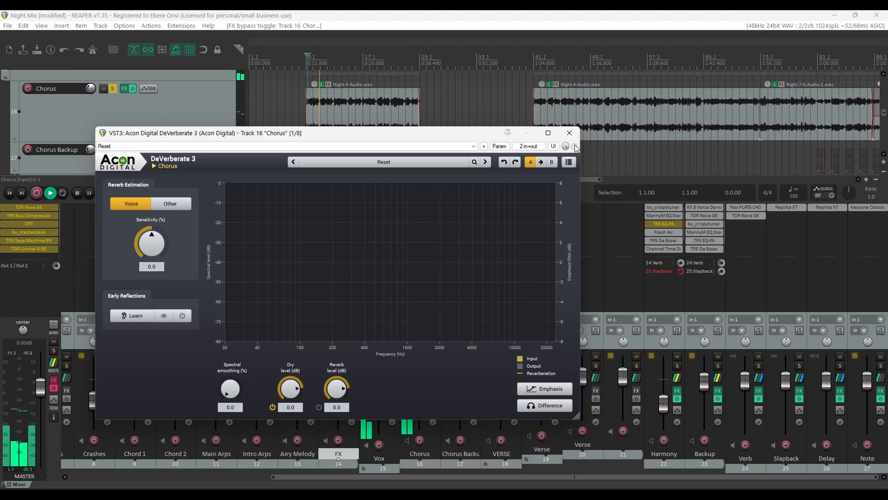
left_click(575, 146)
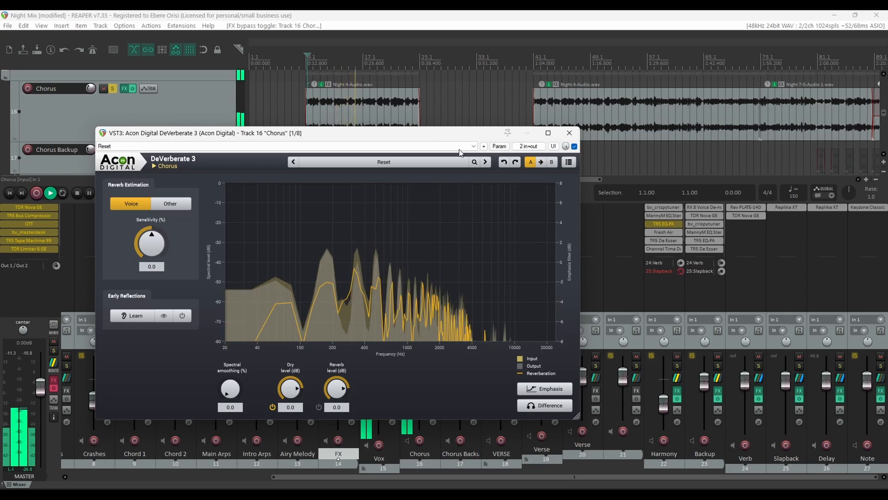
key("space")
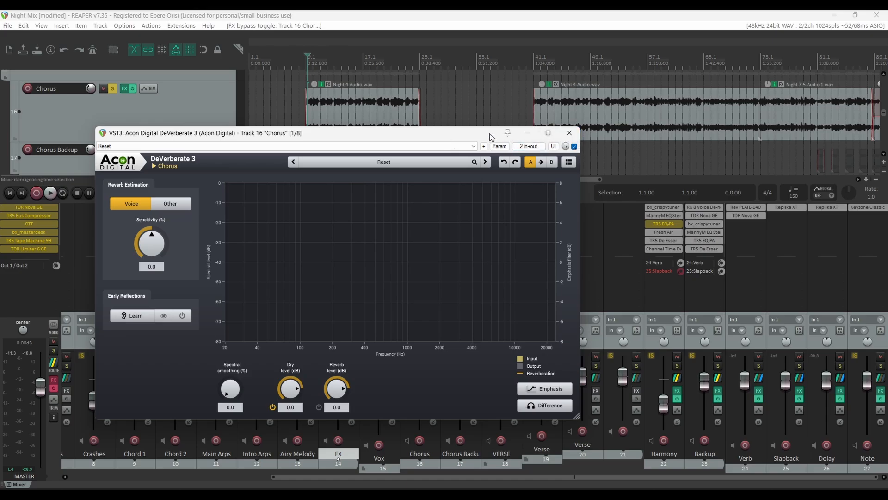
Step: Replay the Chorus vocal, switching DeVerberate 3 from bypassed to enabled, close its window, and stop playback
left_click_drag(486, 133, 319, 116)
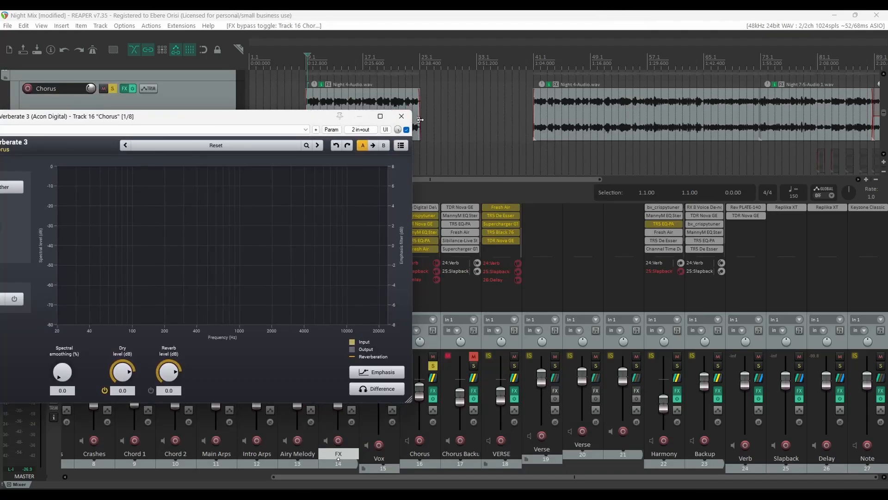
left_click(408, 129)
key("space")
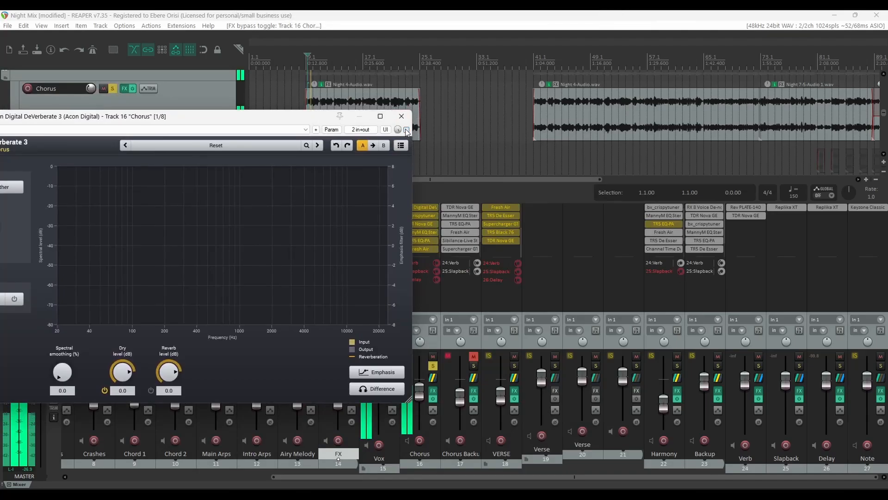
left_click(406, 130)
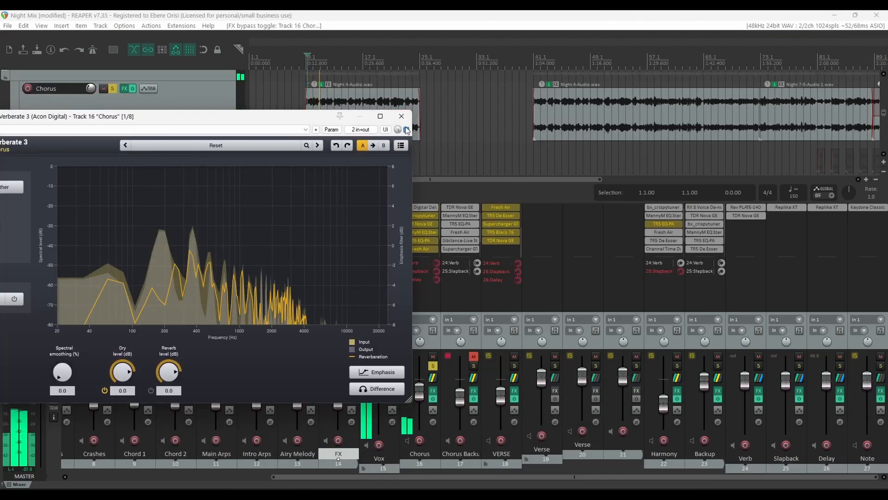
left_click(402, 116)
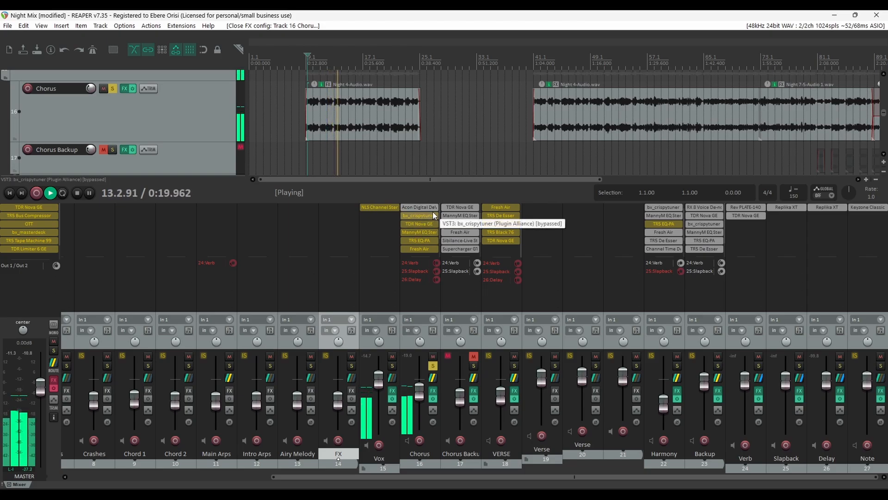
key("space")
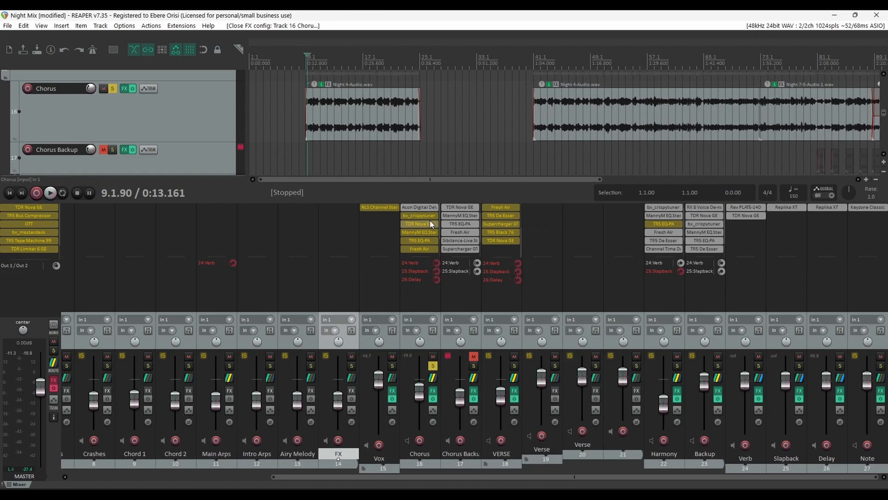
Step: Enable bx_crispytuner on the Chorus track, open its settings, and audition the tuned vocal
left_click(426, 215, "ctrl")
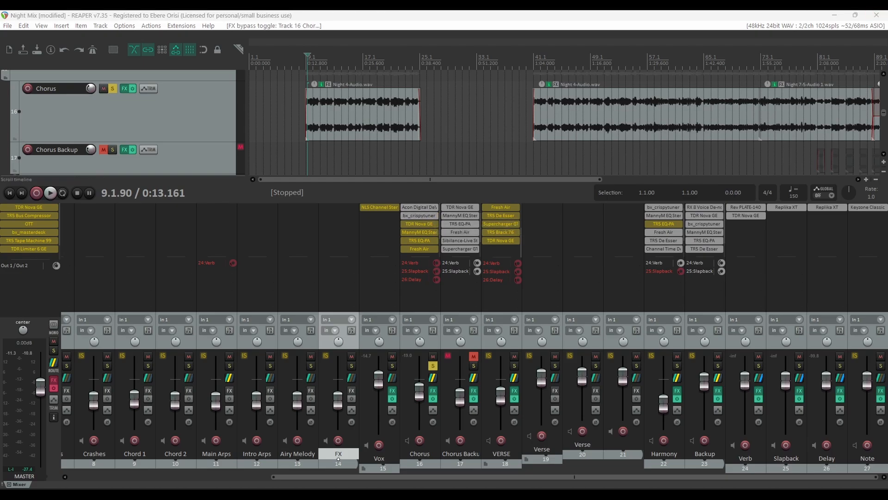
left_click(423, 216)
left_click_drag(804, 390, 491, 93)
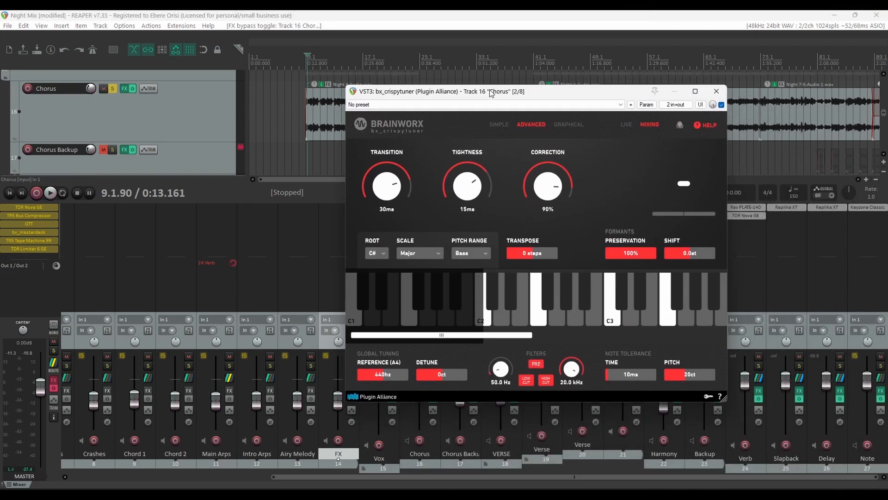
key("space")
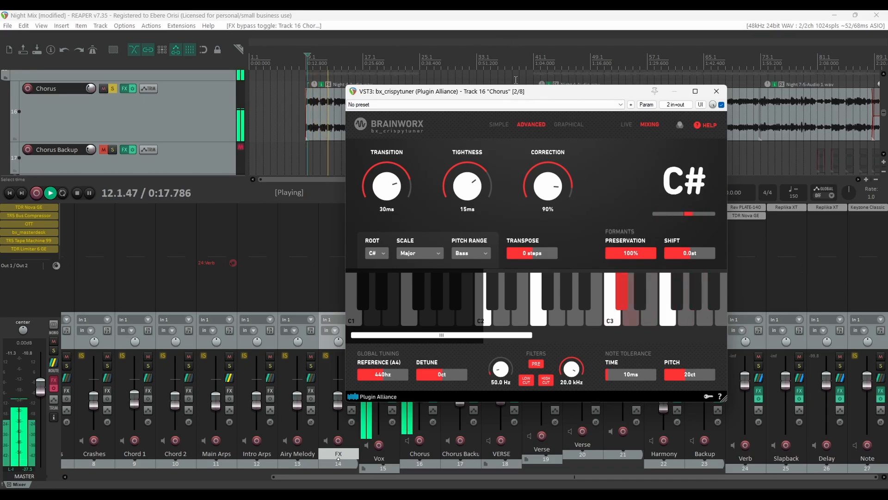
left_click_drag(529, 95, 405, 97)
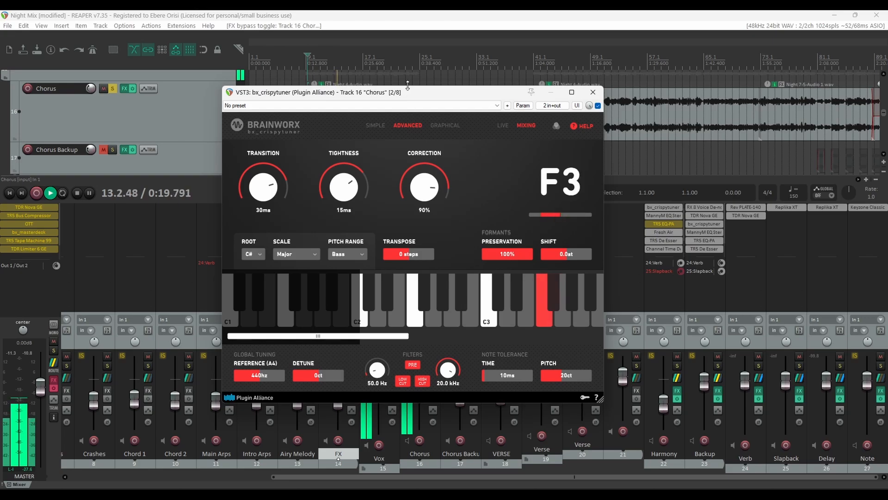
key("space")
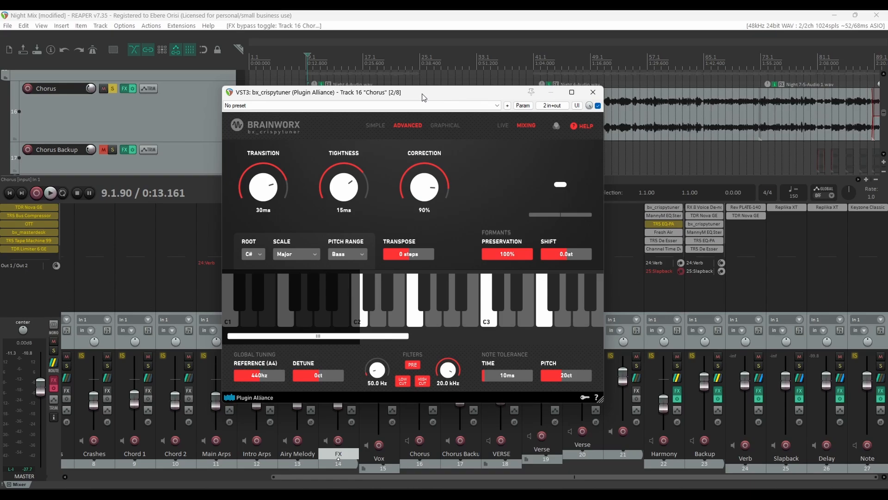
Step: Replay the Chorus vocal through bx_crispytuner and close the tuner's window
left_click_drag(422, 93, 627, 110)
key("space")
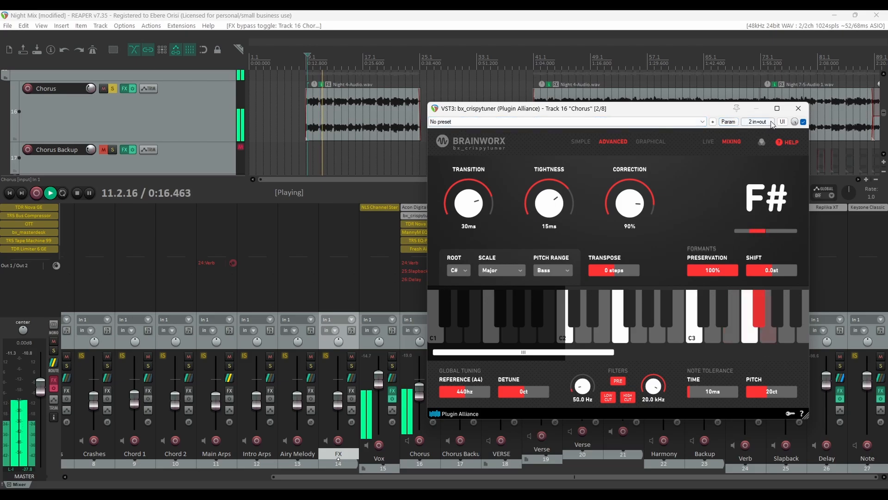
left_click(799, 109)
Step: Enable TDR Nova GE on the Chorus track, audition the vocal with its settings open, and close the window
left_click(426, 225, "shift")
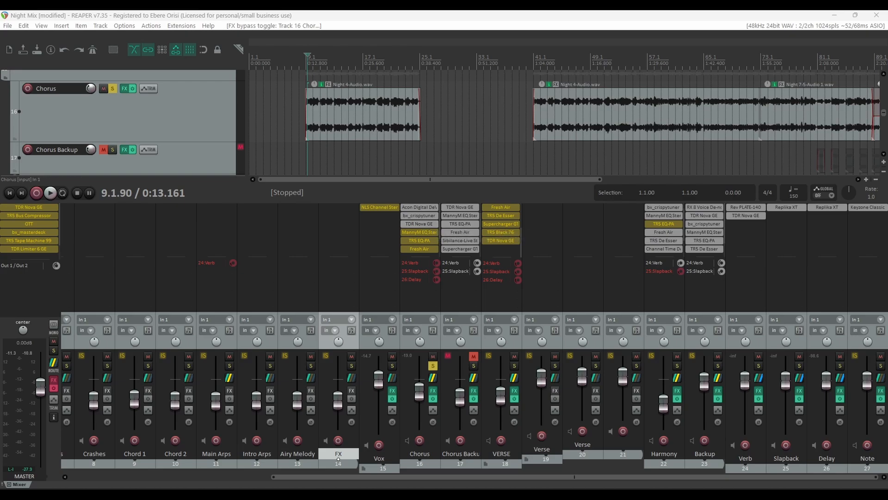
left_click(419, 223)
left_click_drag(487, 297, 570, 99)
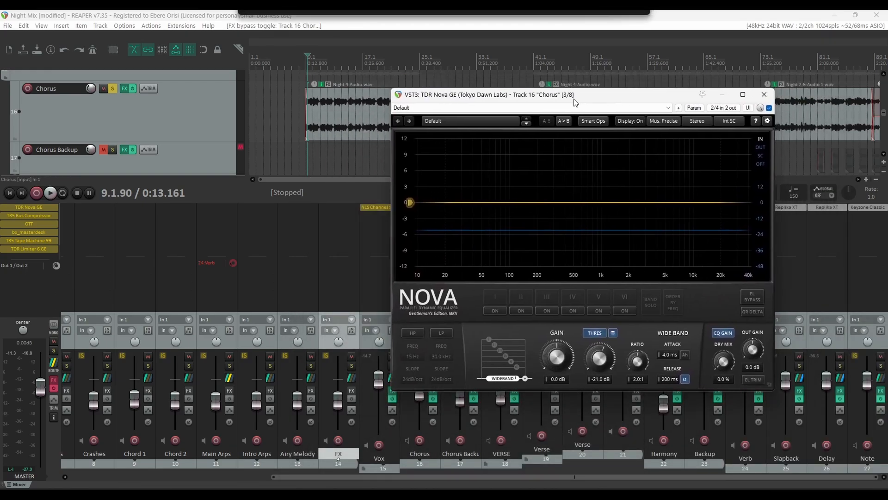
key("space")
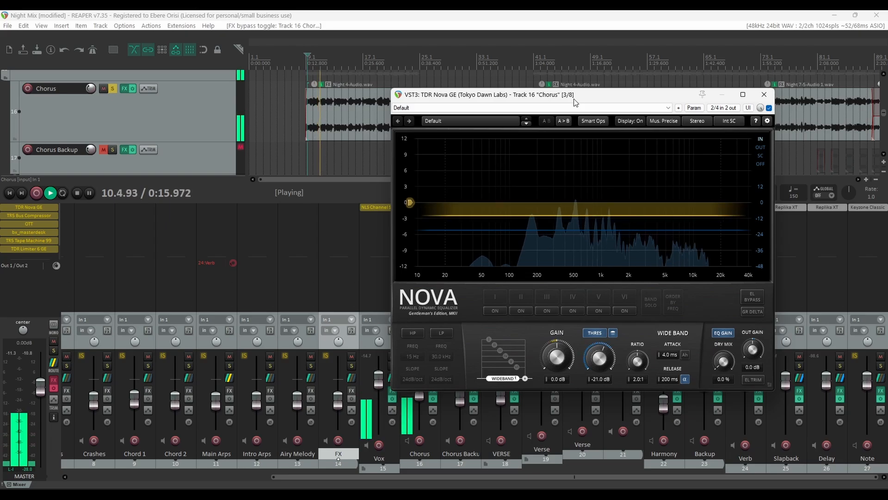
left_click(764, 94)
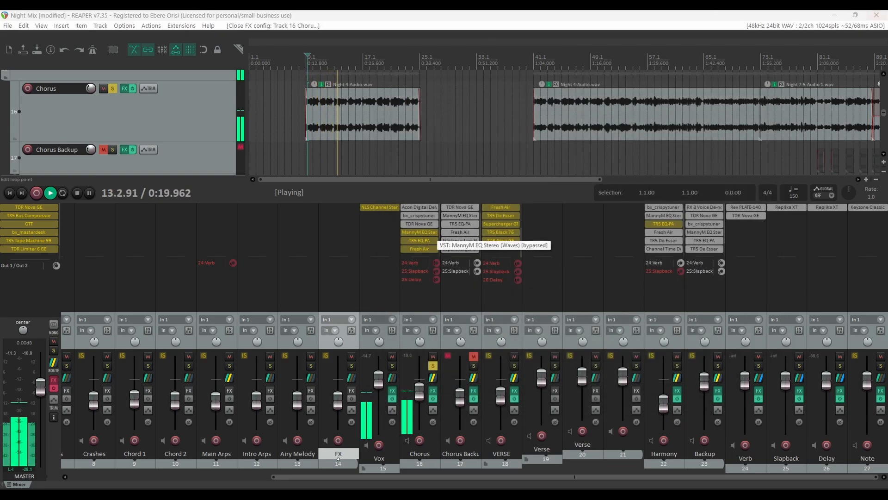
Step: Open the Chorus track's MannyM EQ Stereo, stop playback, and enable the effect
left_click(419, 232)
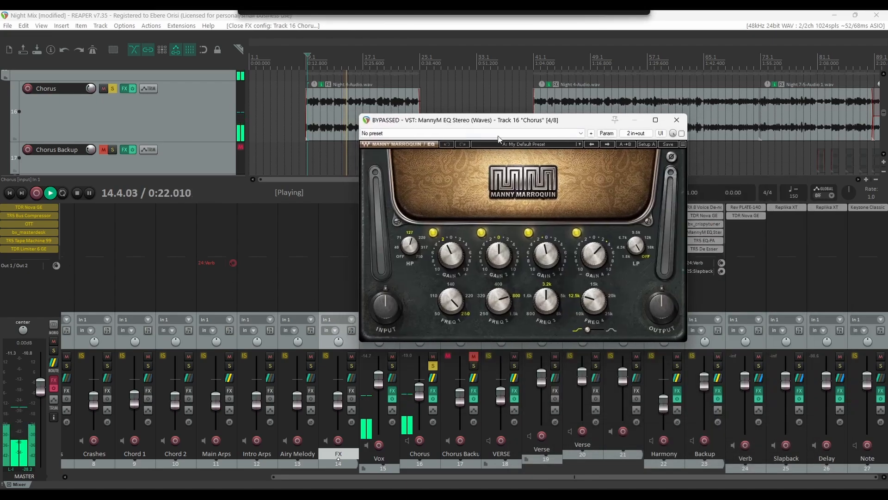
key("space")
left_click_drag(485, 124, 505, 179)
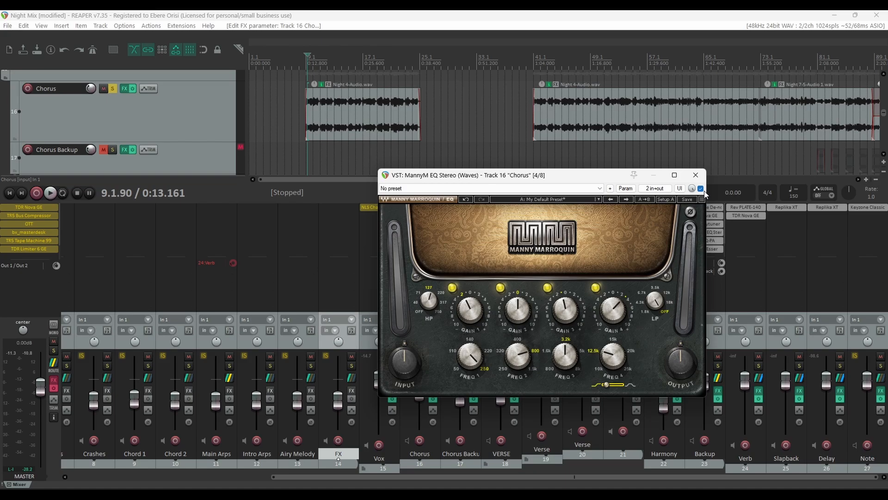
Step: Compare the Chorus vocal with MannyM EQ Stereo bypassed and enabled during playback, and close its window
left_click(701, 188)
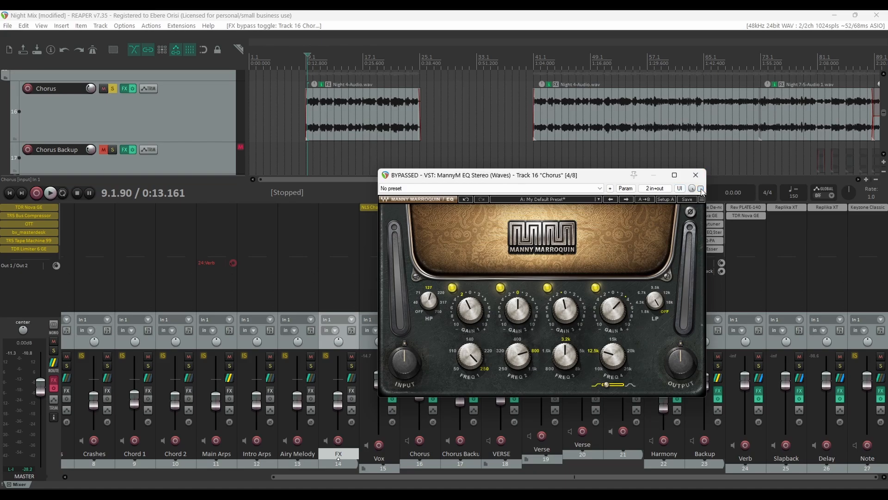
key("space")
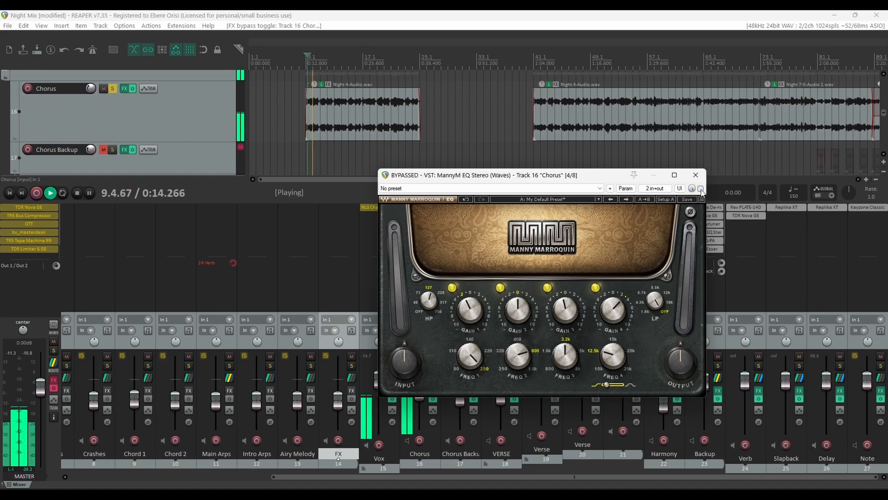
key("space")
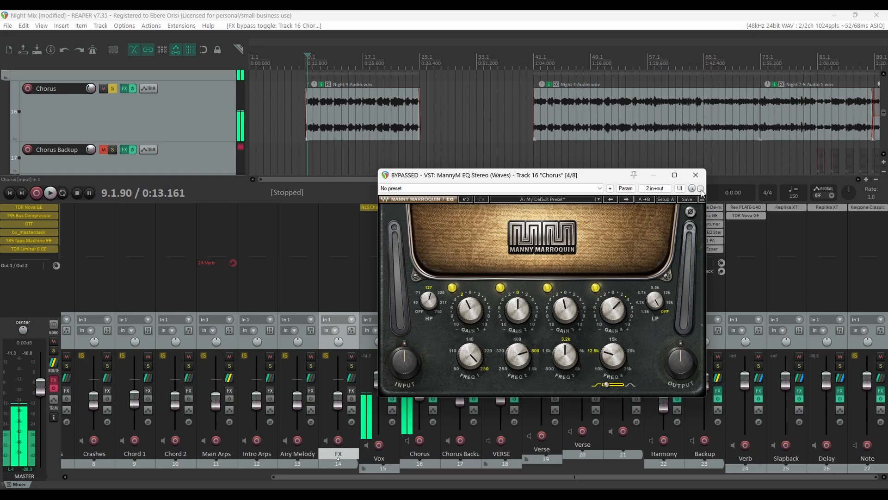
left_click(701, 189)
key("space")
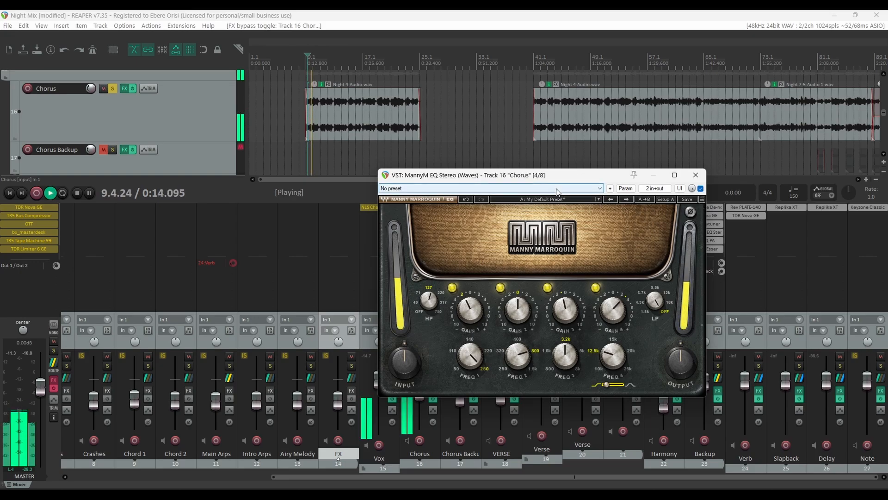
left_click(701, 189)
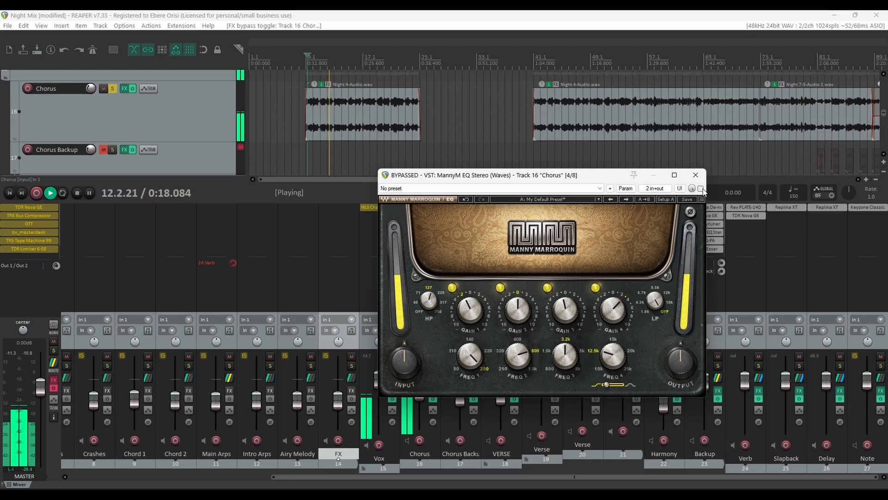
left_click(701, 188)
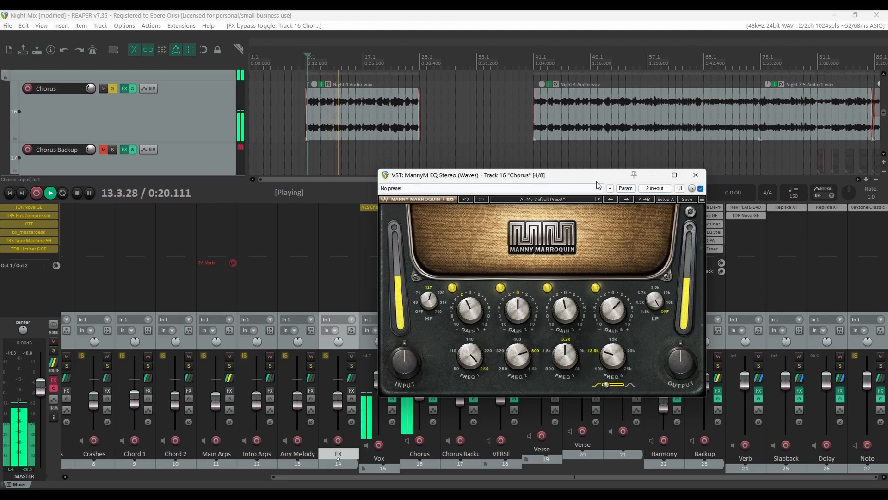
left_click_drag(592, 180, 295, 165)
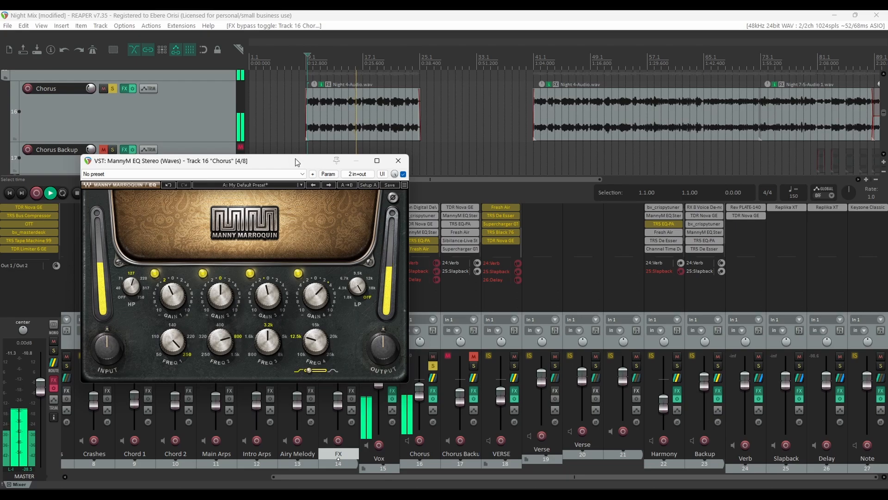
left_click_drag(295, 159, 275, 161)
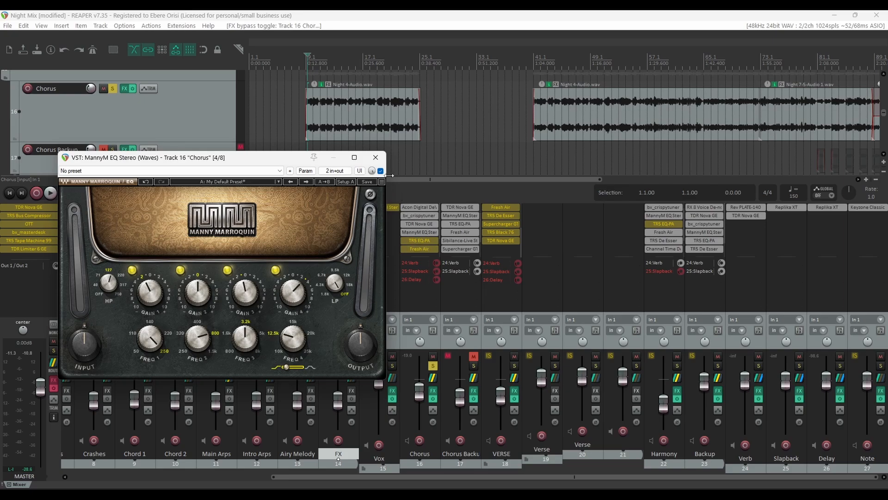
left_click(373, 158)
Step: Enable TR5 EQ-PA on the Chorus track and open its settings
left_click(423, 242)
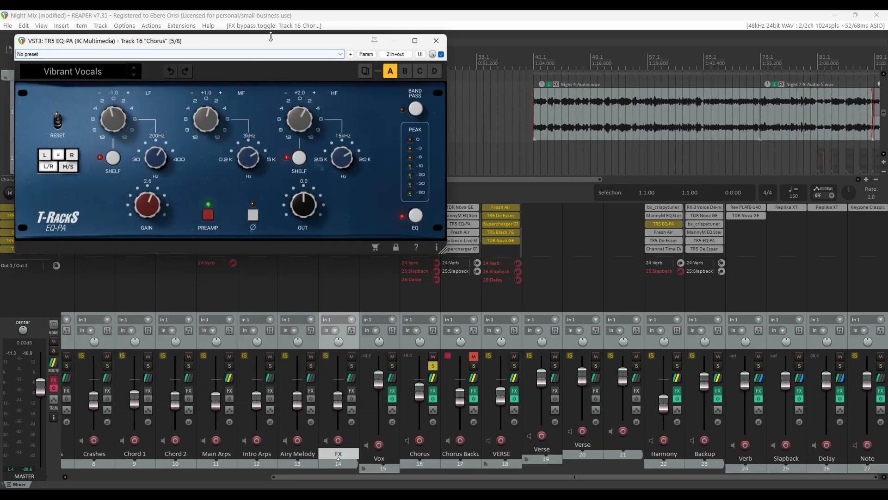
left_click_drag(271, 34, 422, 36)
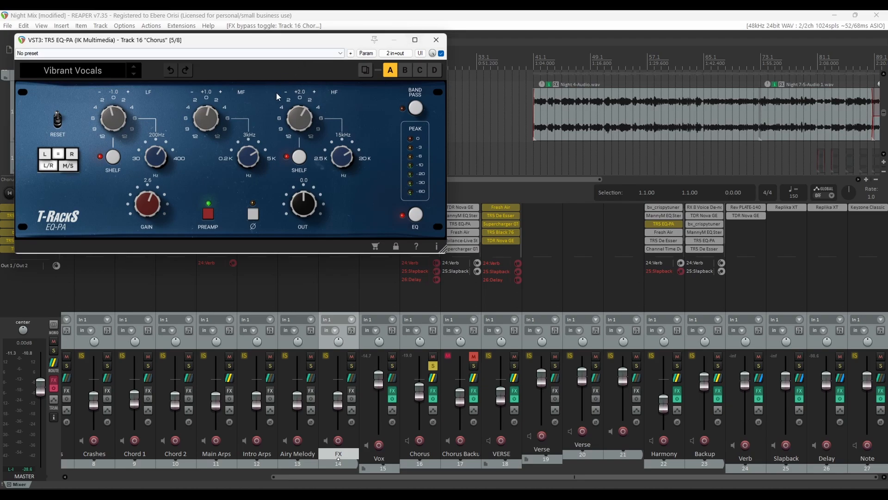
Step: Compare the Chorus vocal with TR5 EQ-PA bypassed and enabled during playback, and close its window
left_click_drag(257, 40, 387, 149)
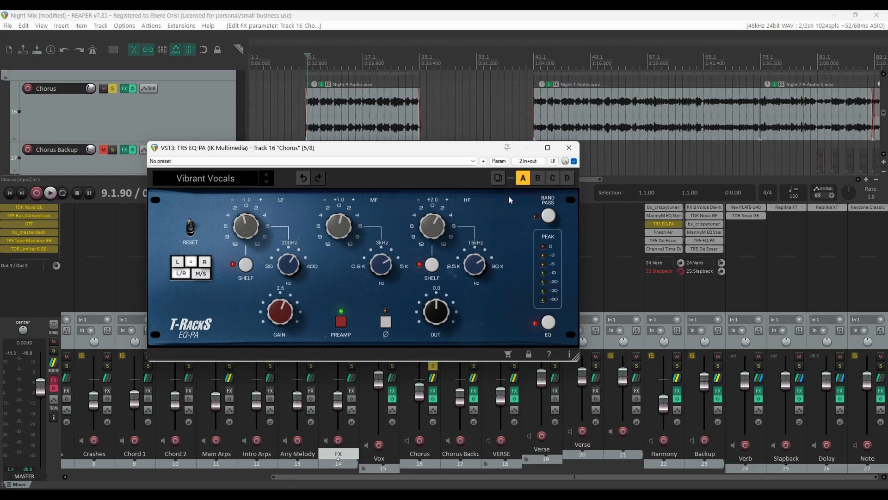
left_click(574, 161)
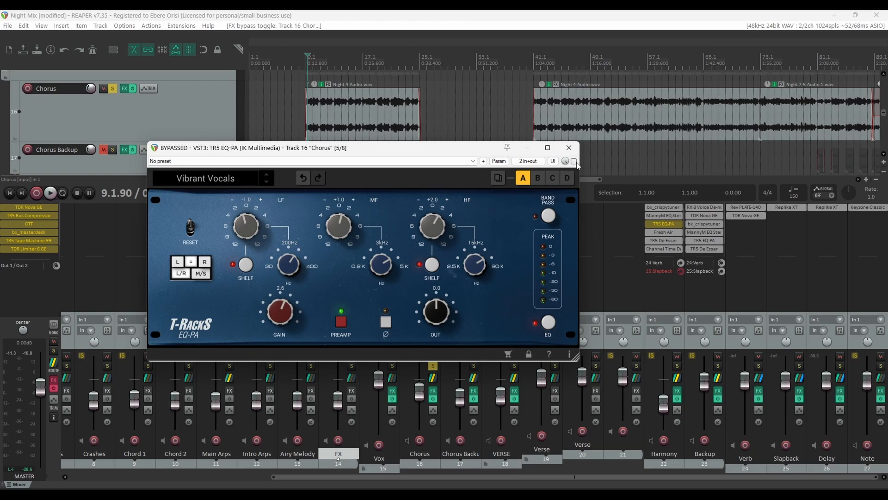
key("space")
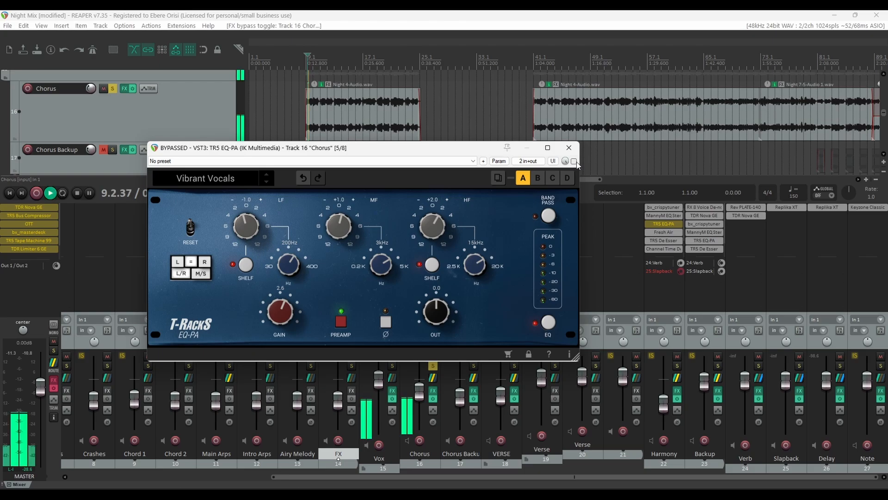
left_click(576, 163)
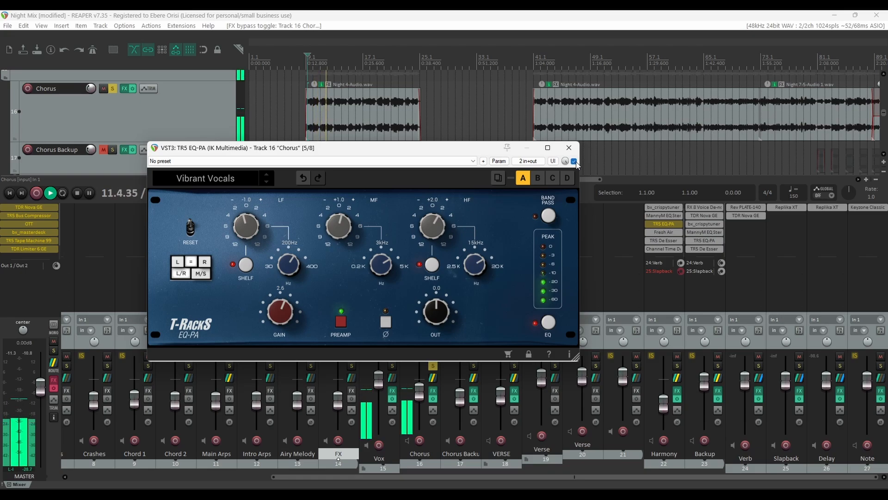
left_click(576, 162)
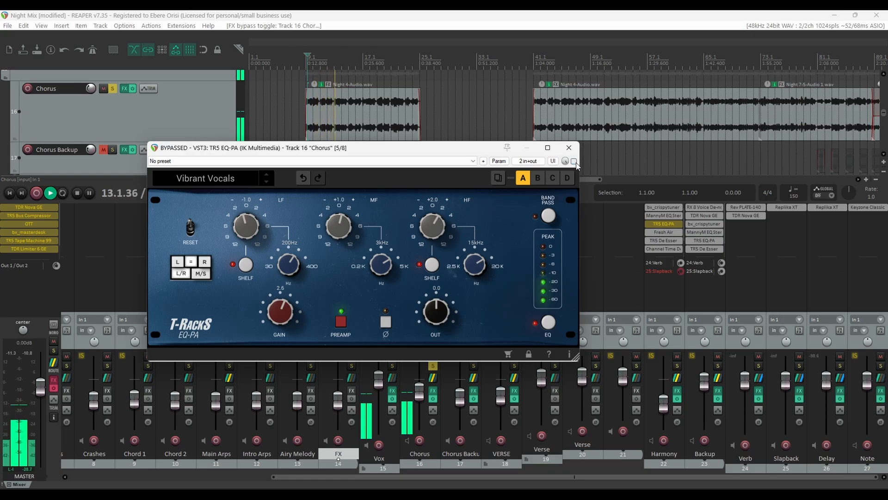
left_click(574, 162)
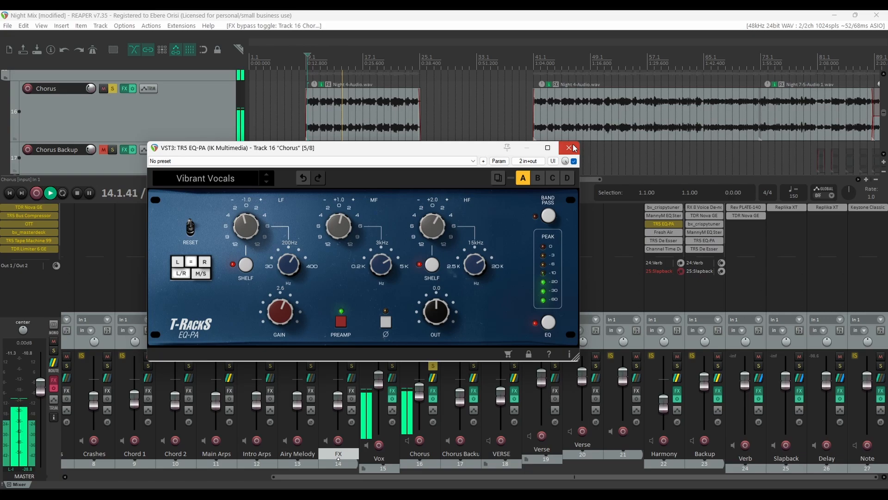
left_click(573, 147)
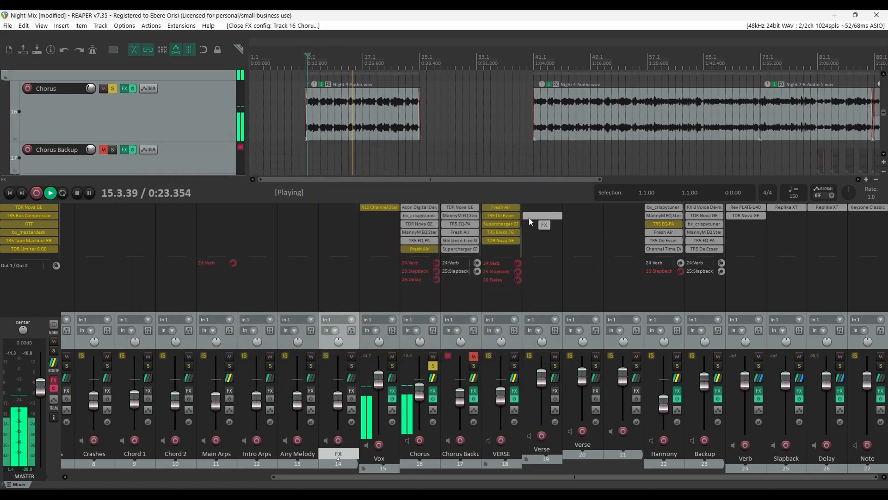
key("space")
Step: Compare the unsoloed Chorus track in the full mix with its effect chain disabled and enabled, and solo the track again
scroll(429, 239, "down", 2)
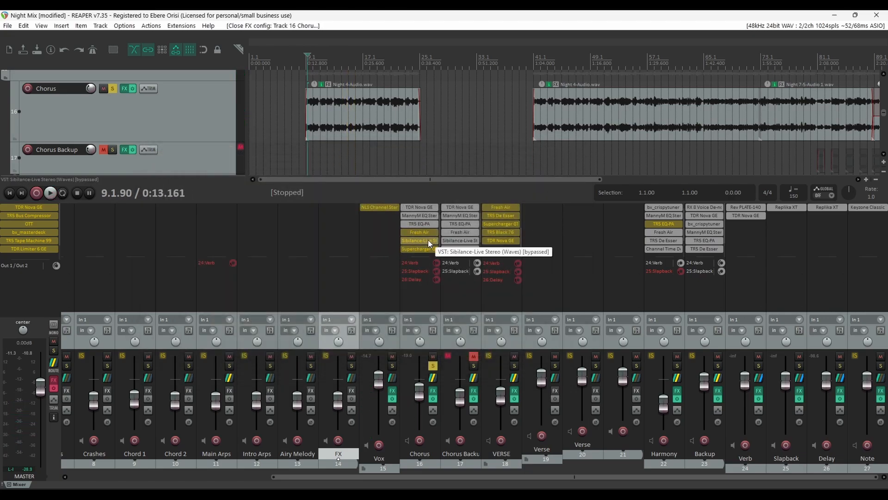
left_click(433, 366)
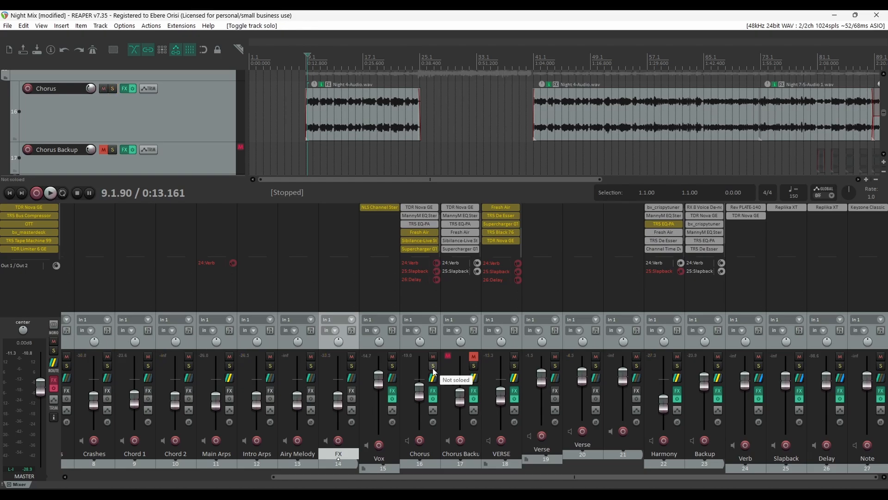
key("space")
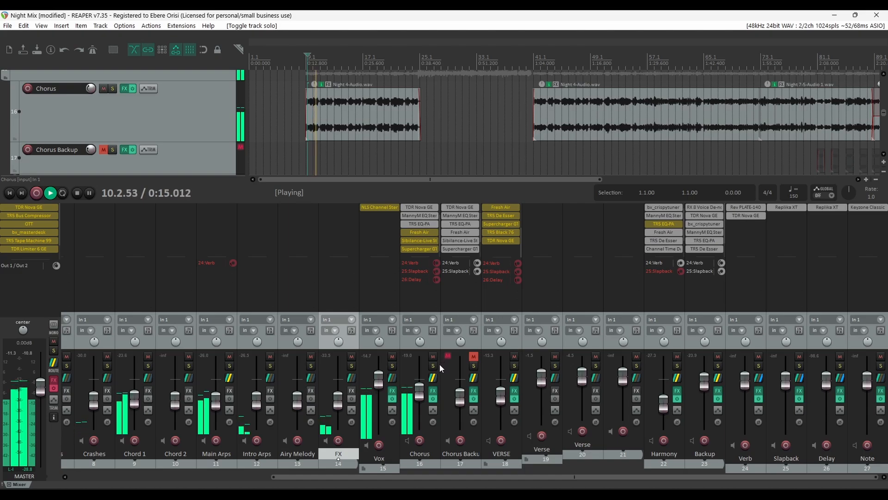
left_click(433, 398)
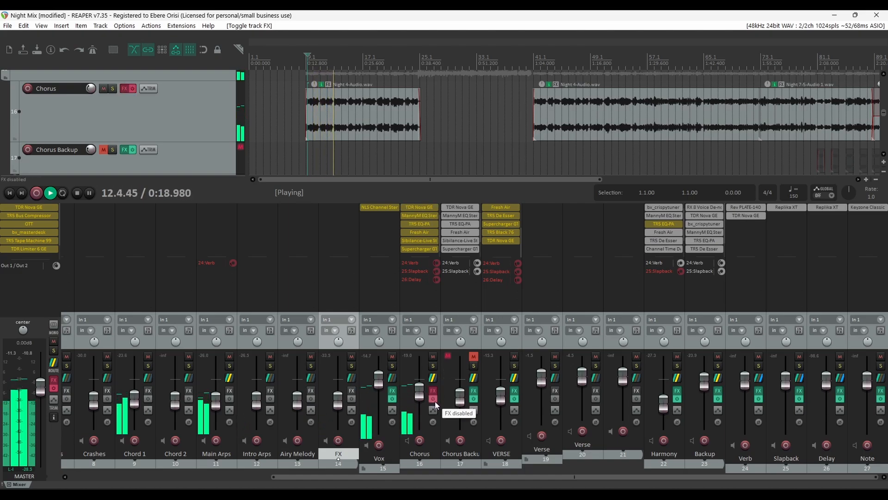
left_click(432, 398)
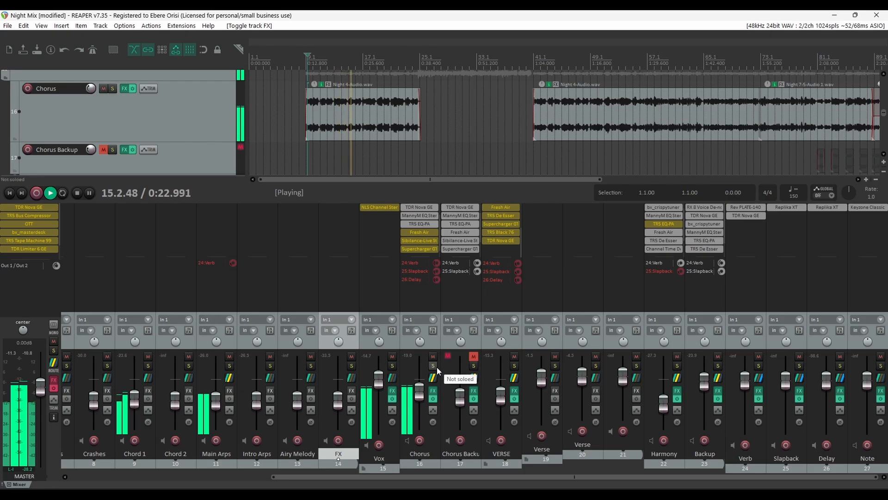
key("space")
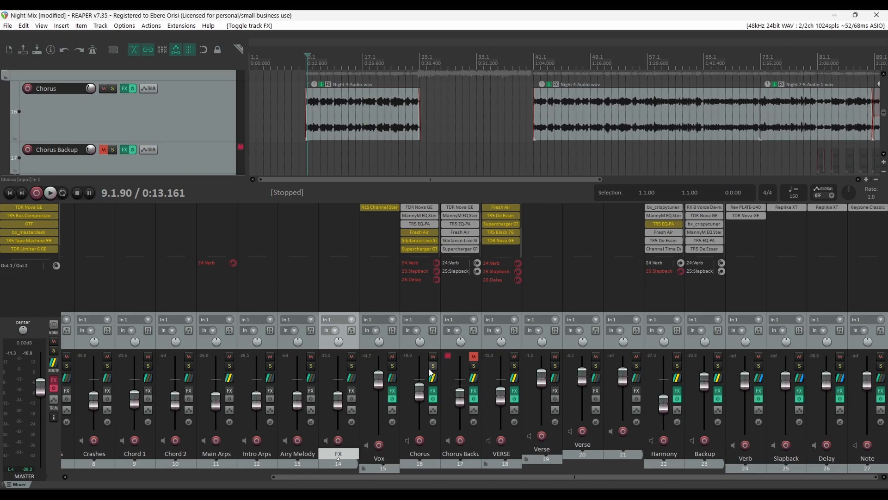
left_click(433, 366)
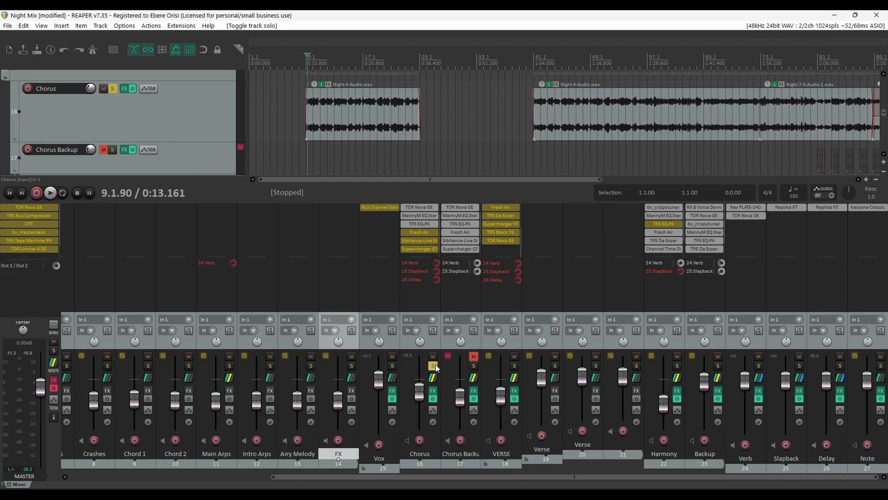
Step: Enable Fresh Air on the Chorus track and audition the vocal through it with its settings open
left_click(426, 232, "shift")
left_click(418, 232)
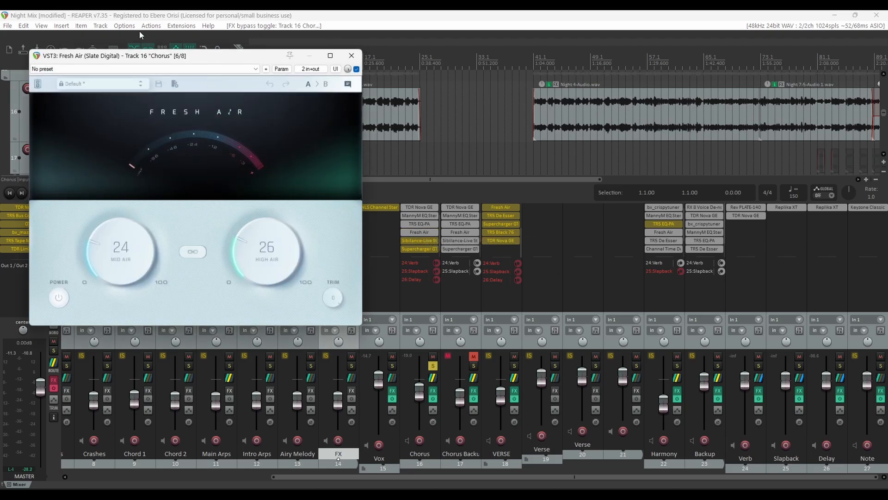
left_click_drag(195, 56, 378, 107)
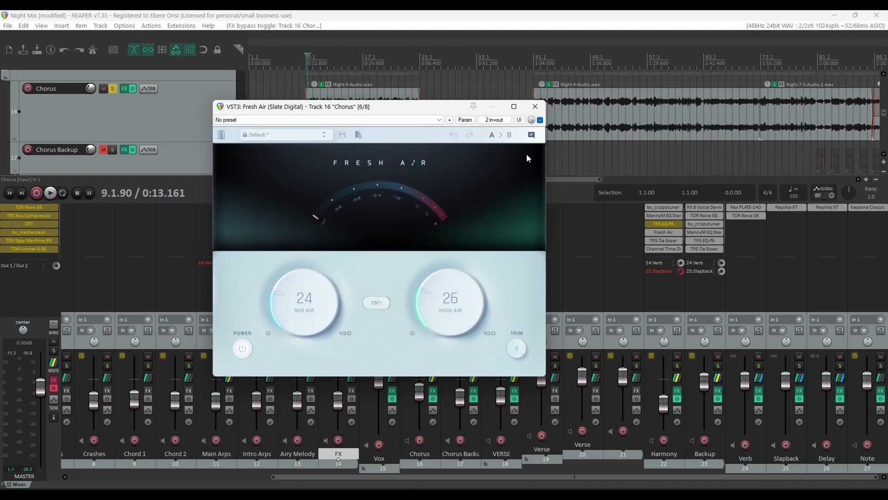
key("space")
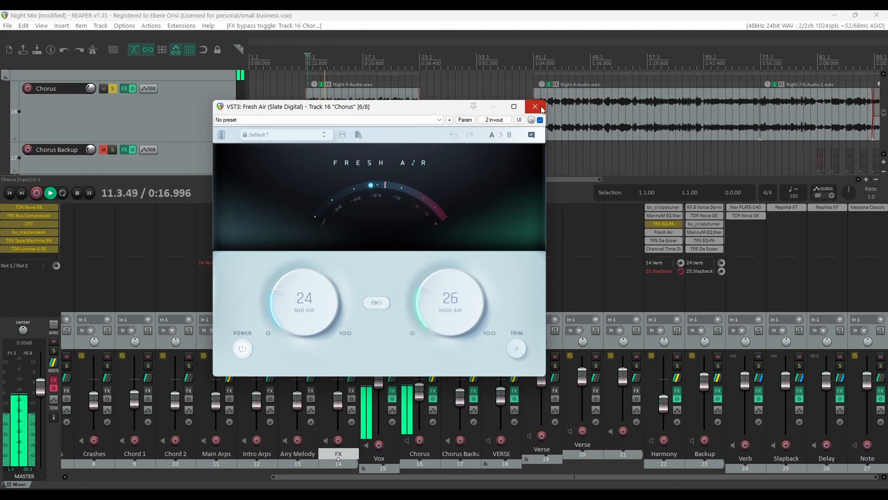
left_click(540, 120)
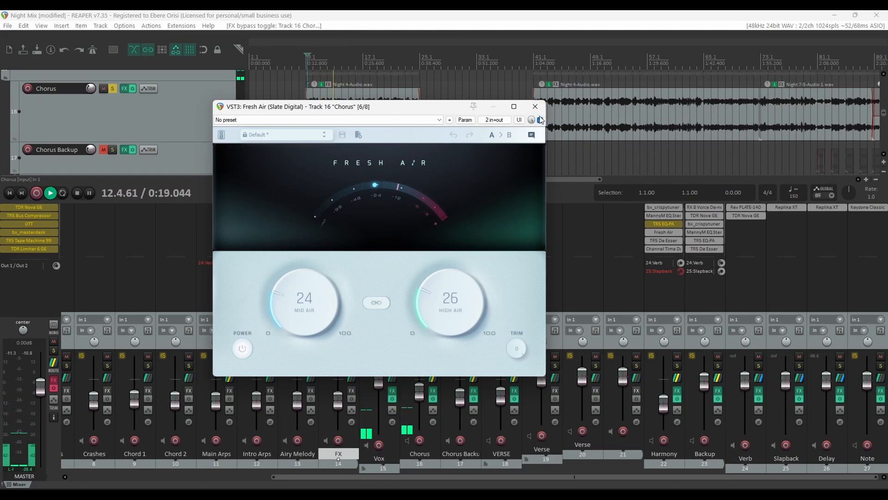
left_click(535, 106)
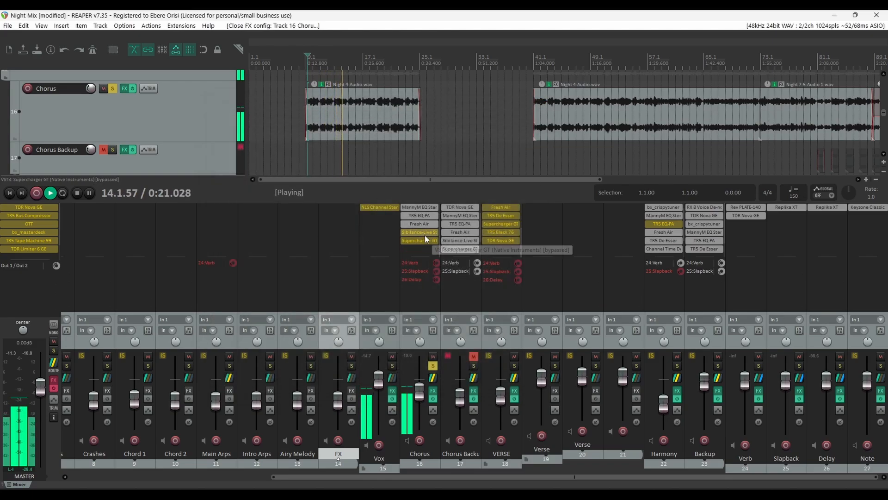
key("space")
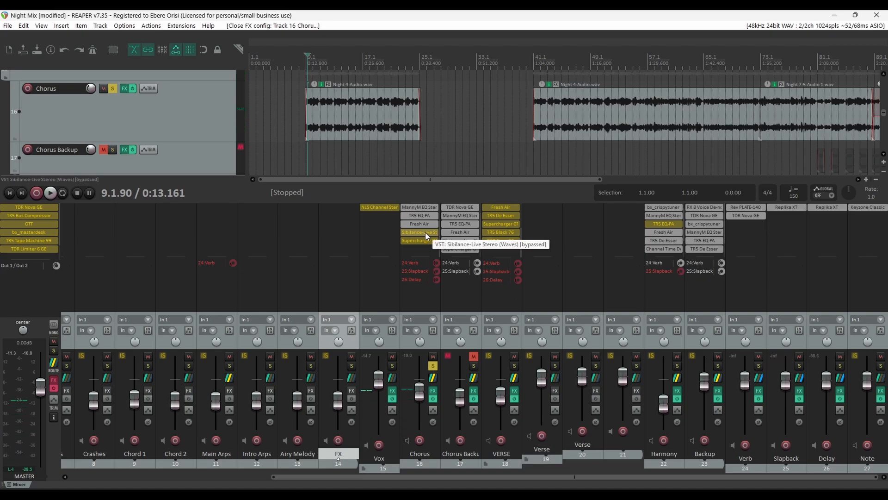
Step: Enable Sibilance-Live Stereo on the Chorus track and audition the vocal through it with its settings open
left_click(426, 232, "shift")
left_click(423, 233)
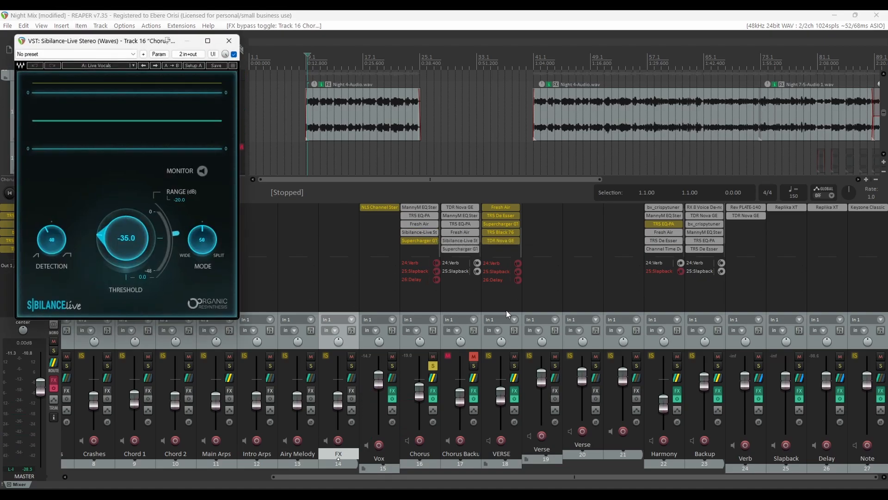
key("space")
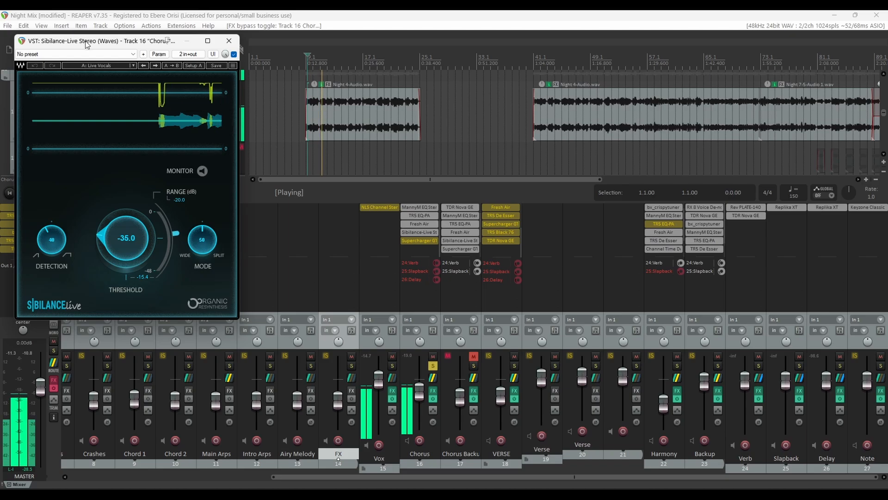
left_click_drag(86, 42, 302, 134)
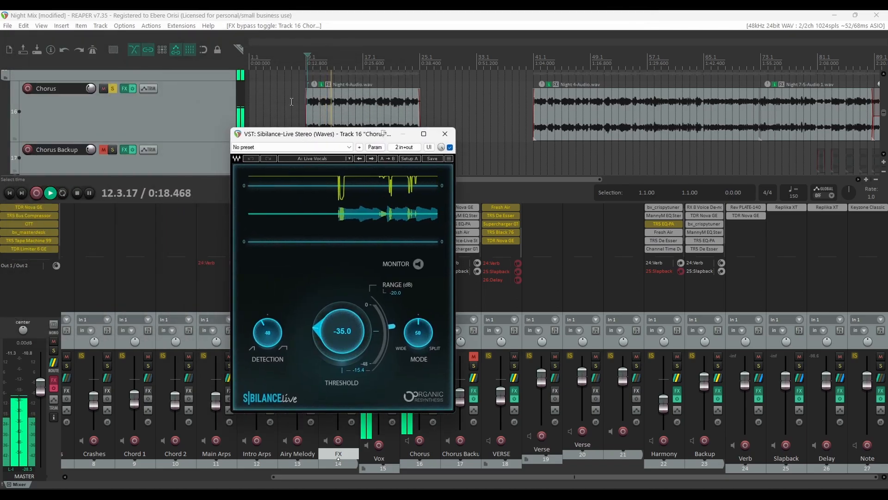
left_click(448, 140)
key("space")
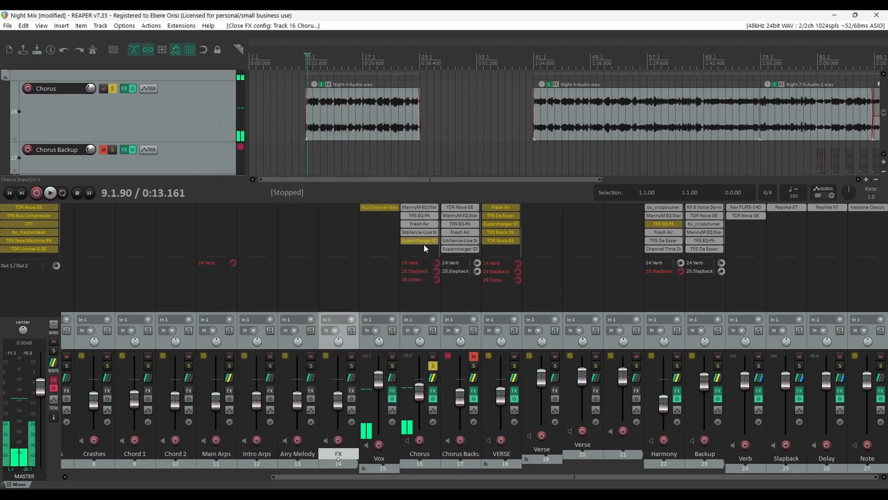
Step: Enable Supercharger GT on the Chorus track and audition the vocal with its settings open and again with the window closed
left_click(421, 241, "shift")
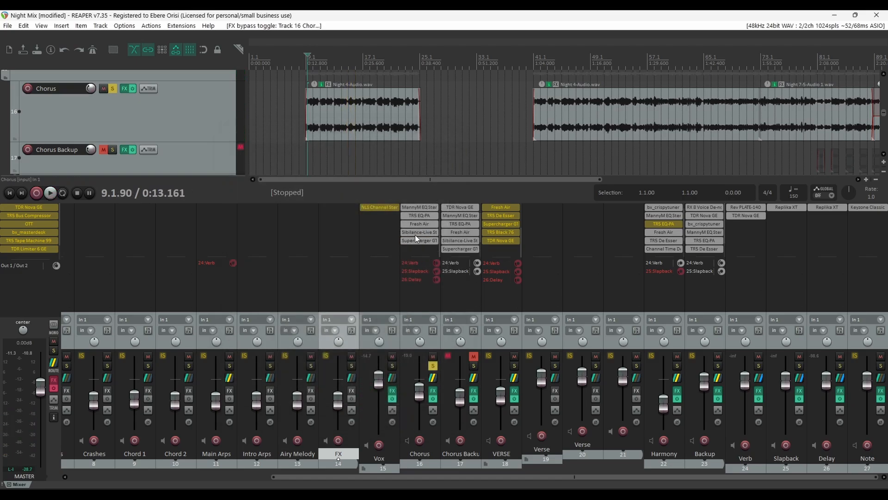
left_click(418, 239)
left_click_drag(208, 42, 365, 191)
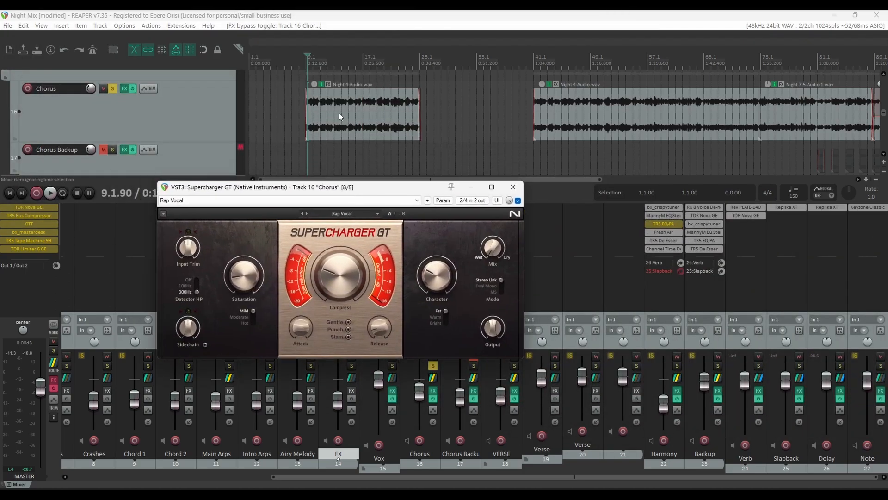
key("space")
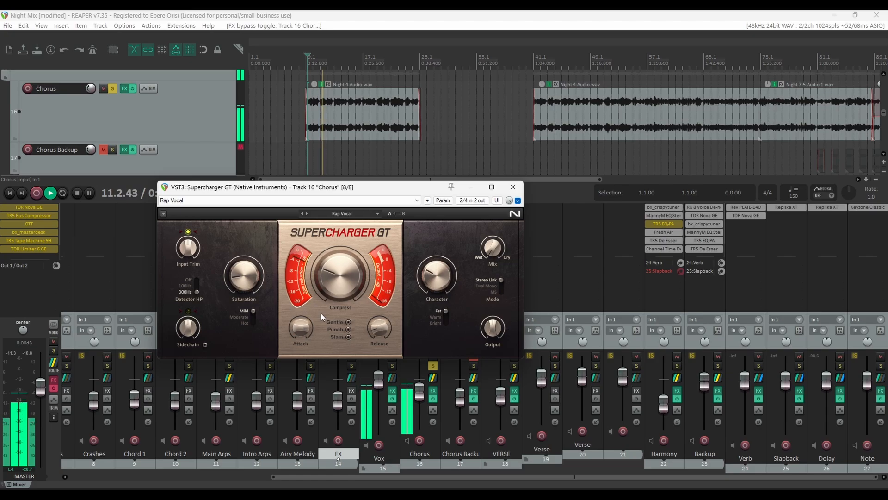
key("space")
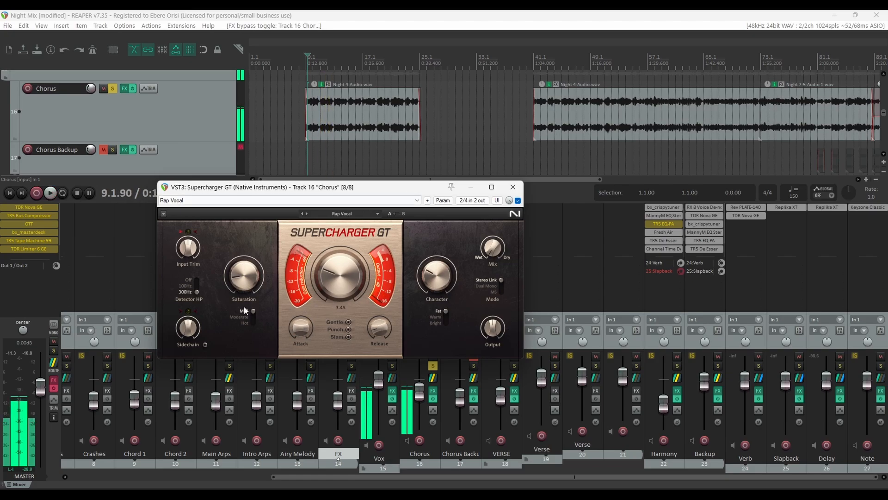
mouse_move(249, 294)
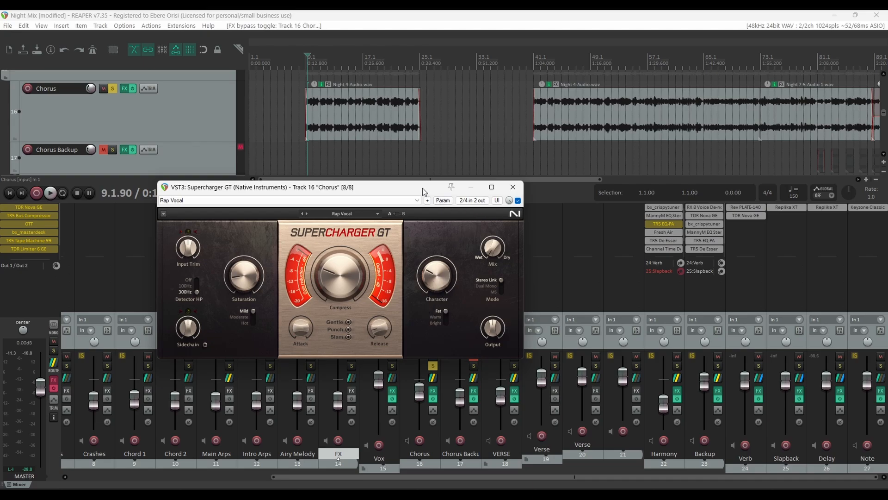
left_click(512, 188)
key("space")
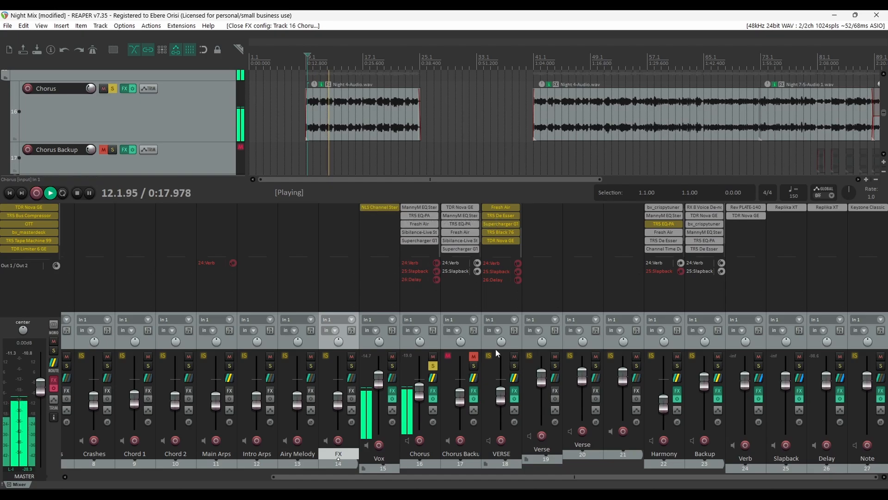
Step: Enable NLS Channel Stereo on the Vox track and open its settings
double_click(383, 207)
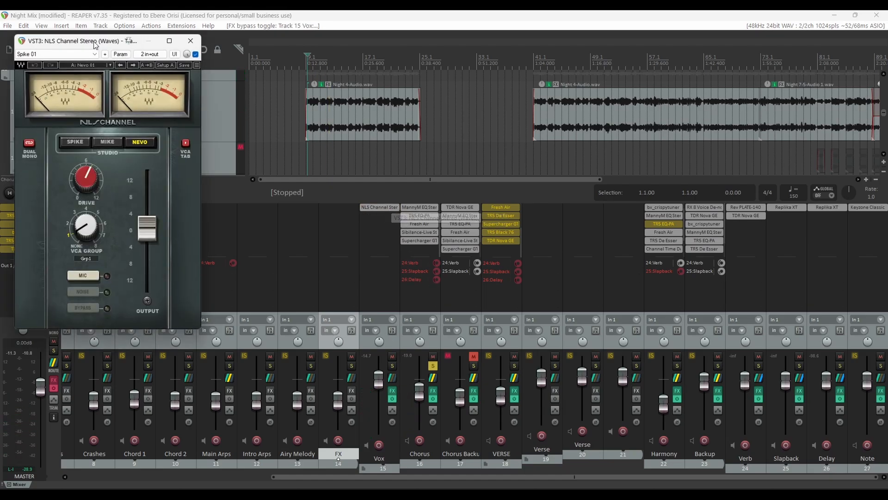
left_click_drag(95, 45, 348, 129)
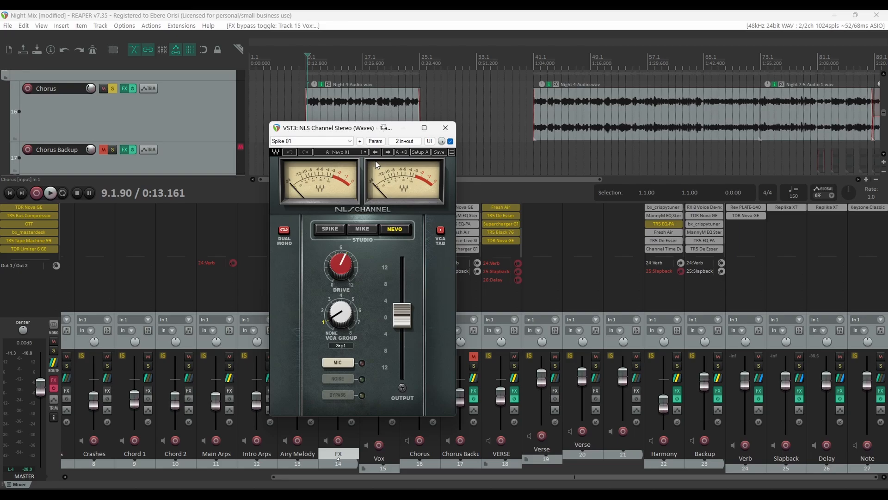
left_click_drag(355, 129, 320, 126)
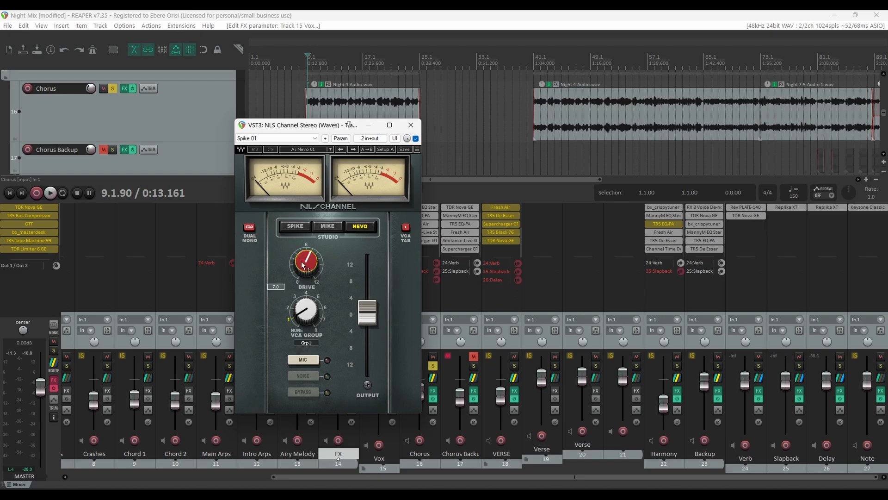
Step: Compare the vocal with the Vox track's NLS Channel Stereo bypassed and enabled during playback
key("space")
left_click_drag(311, 121, 486, 126)
left_click(591, 142)
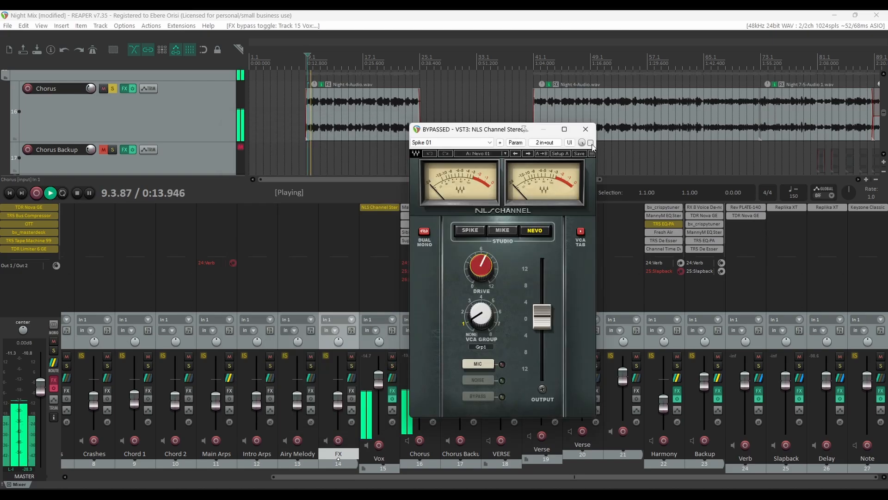
left_click(591, 143)
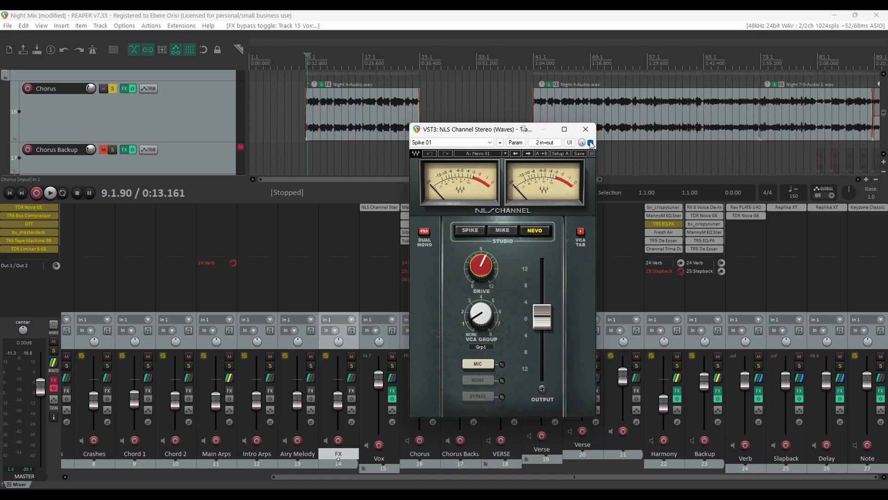
Step: Close the Vox track's NLS Channel Stereo settings
left_click(586, 129)
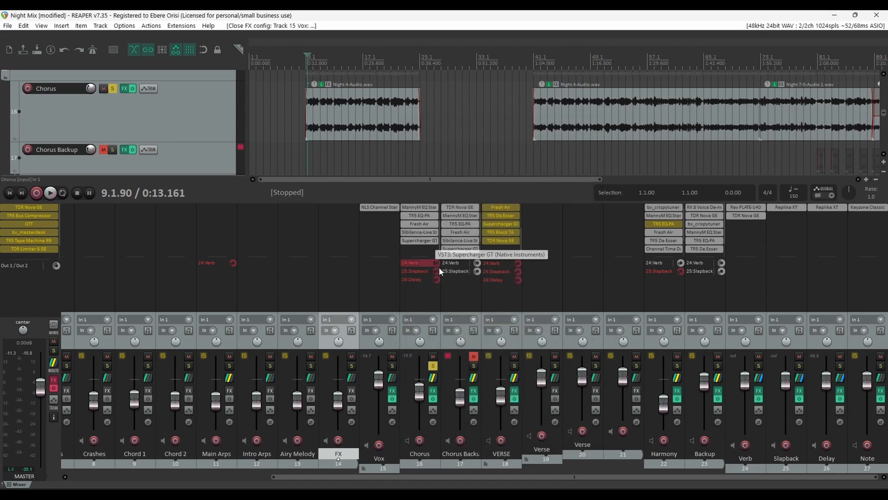
left_click(429, 239, "alt")
left_click(429, 232, "alt")
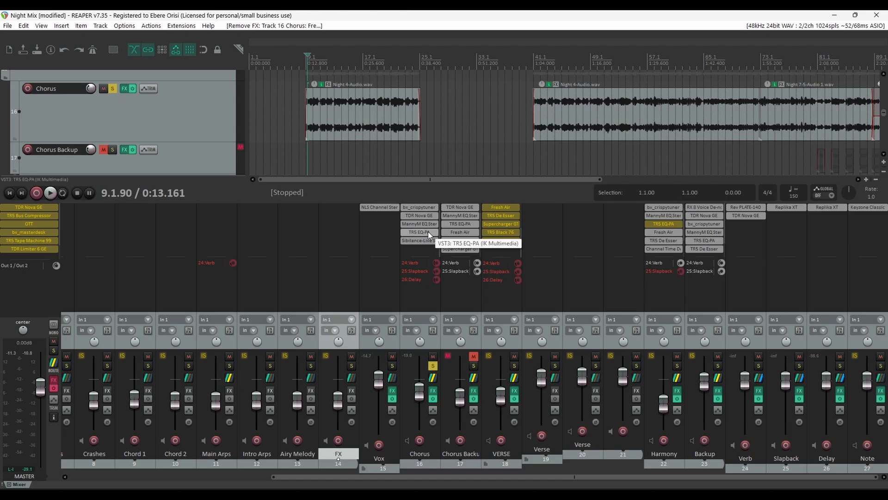
key("ctrl+z")
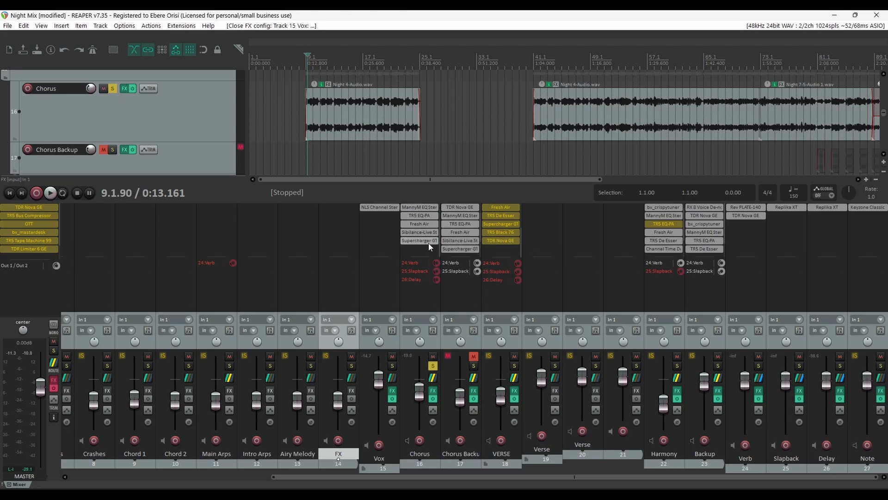
Step: Bypass all of the Chorus track's effects and the Vox track's NLS Channel Stereo
left_click(427, 240, "shift")
left_click(428, 232, "shift")
left_click(429, 224, "shift")
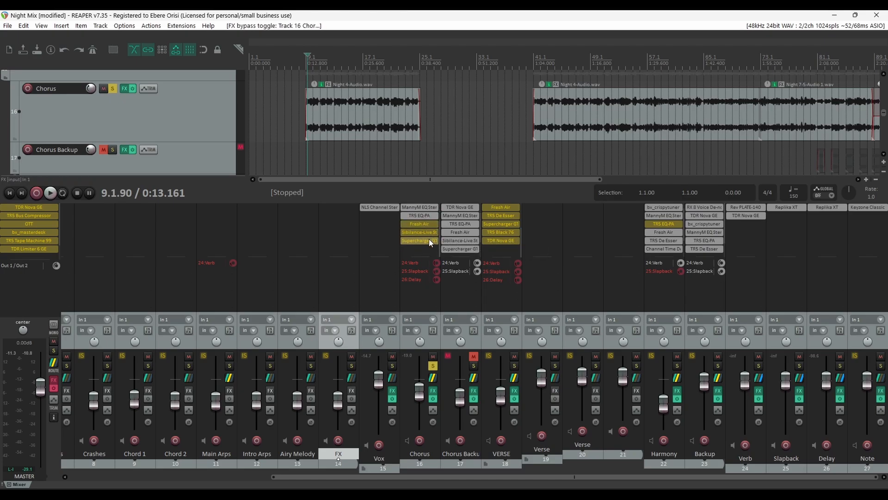
scroll(429, 243, "up", 3)
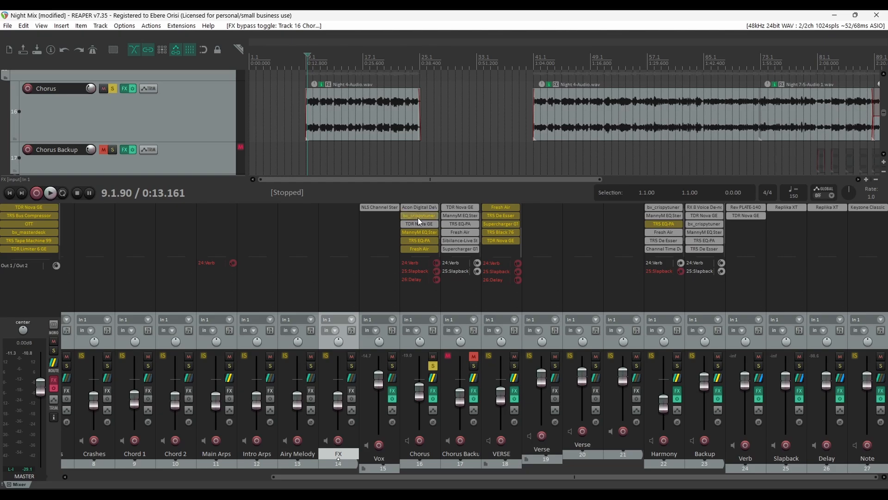
left_click(383, 209, "shift")
scroll(429, 217, "down", 3)
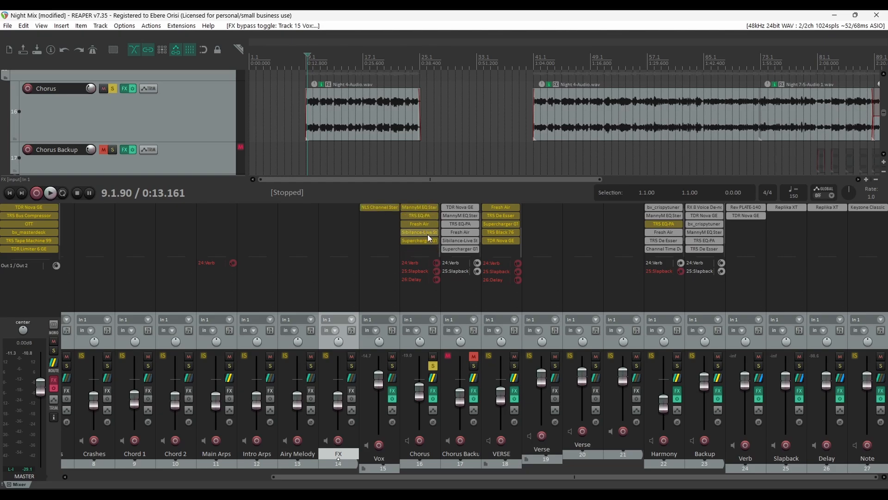
Step: Search the effects for "filter" and add Acon Digital DeFilter to the end of the Chorus track's effect chain
double_click(429, 251)
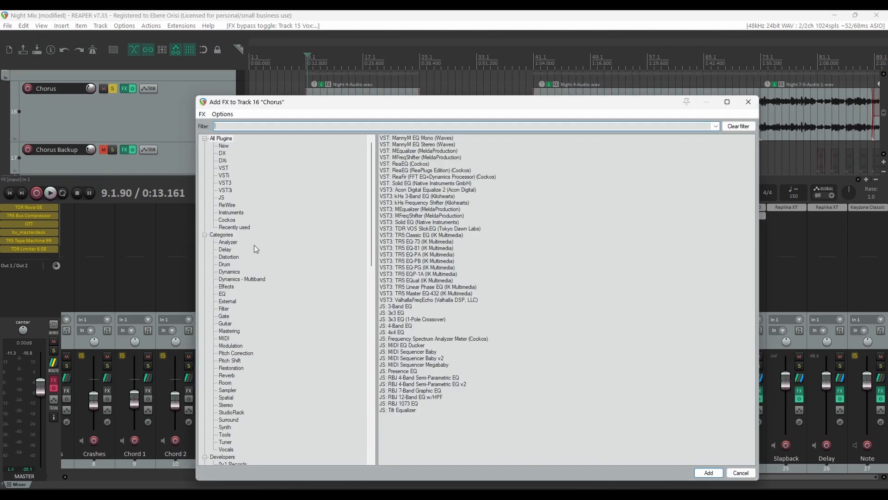
scroll(237, 277, "down", 4)
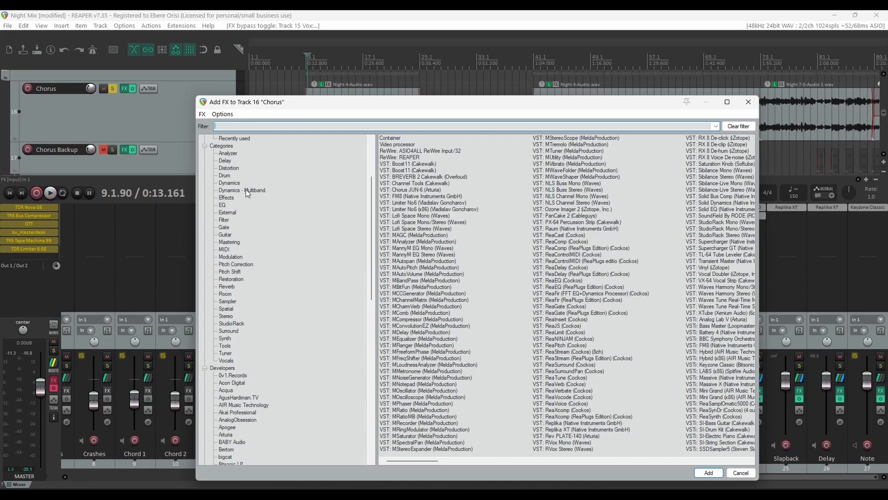
type("filte")
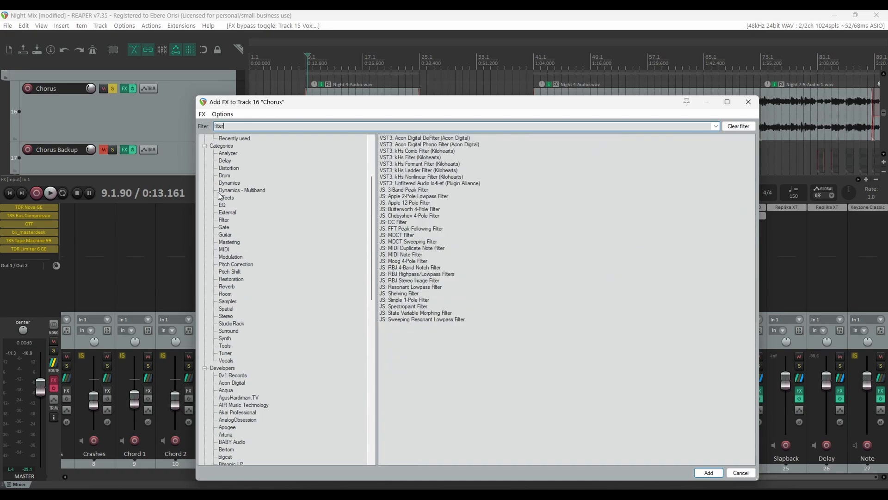
type("r")
left_click(428, 139)
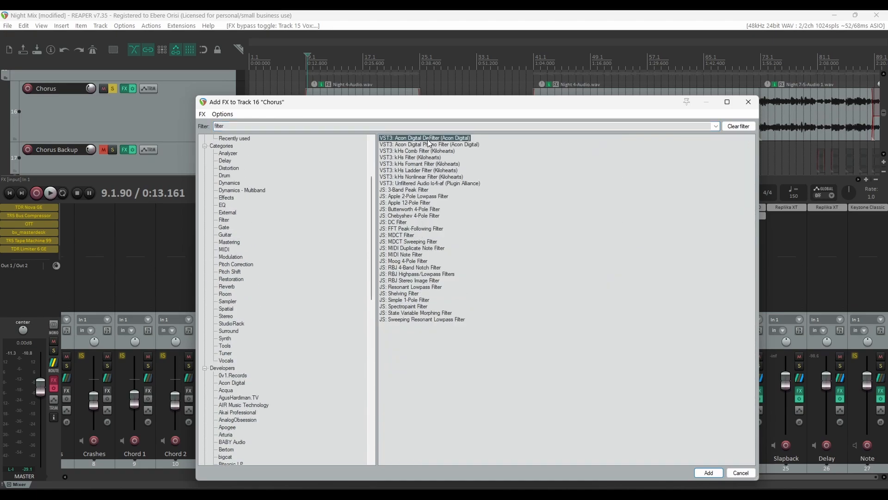
key("Return")
left_click_drag(206, 45, 529, 166)
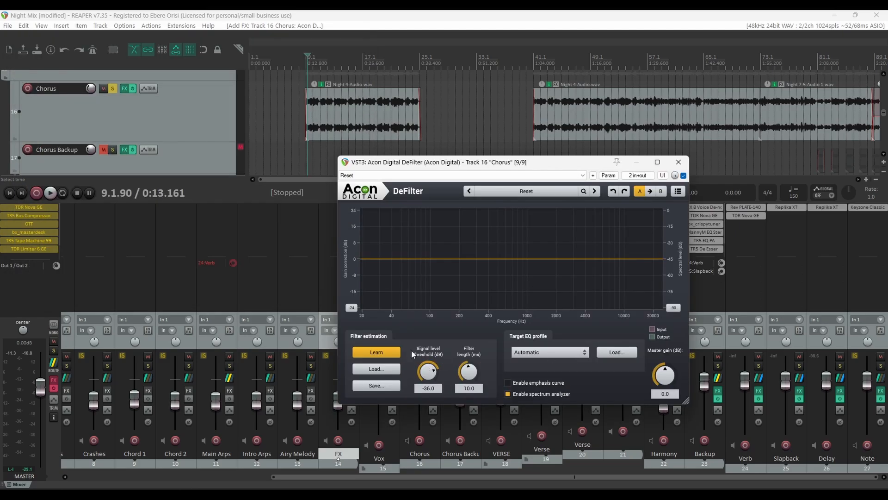
Step: Have DeFilter learn the vocal during playback with the target EQ profile set to Music, and stop playback
left_click(381, 351)
key("space")
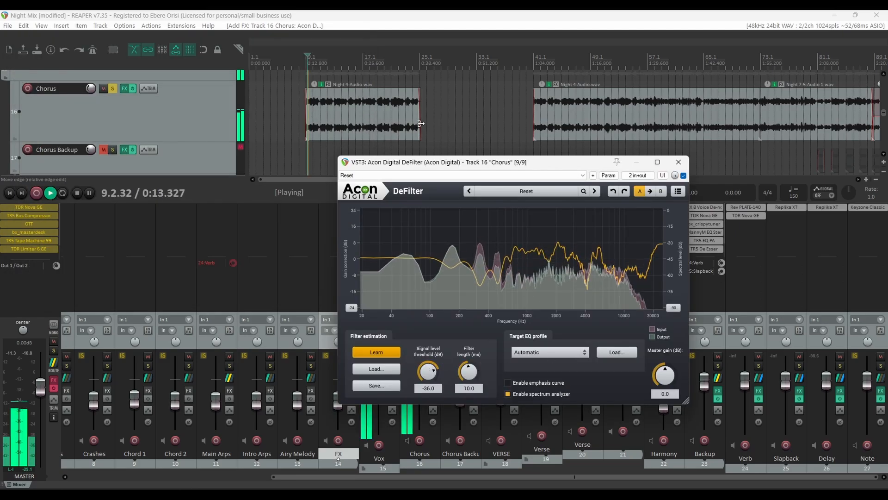
left_click(544, 351)
left_click(548, 375)
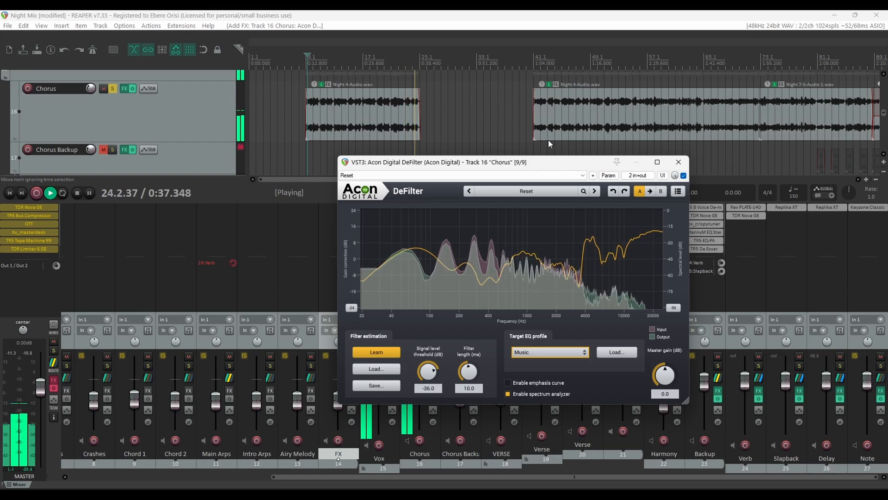
key("space")
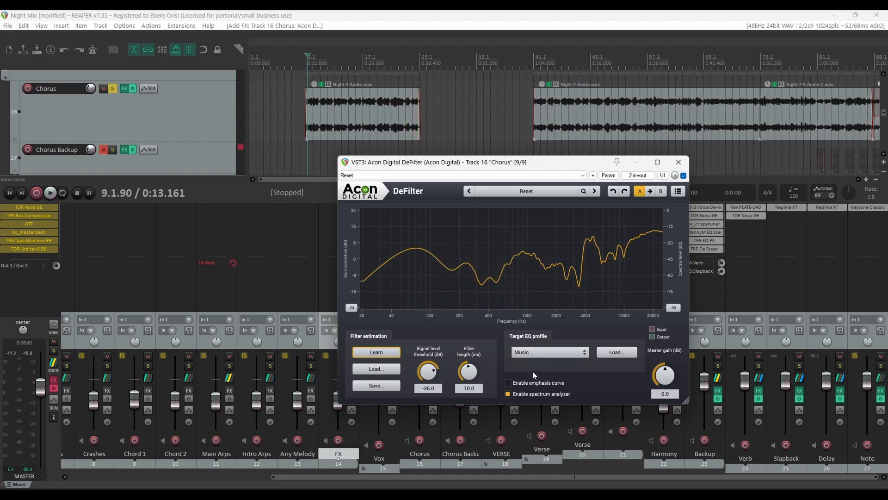
Step: Compare DeFilter's Music and Music (less harsh) target EQ profiles, leaving Music (less harsh) selected
left_click(541, 354)
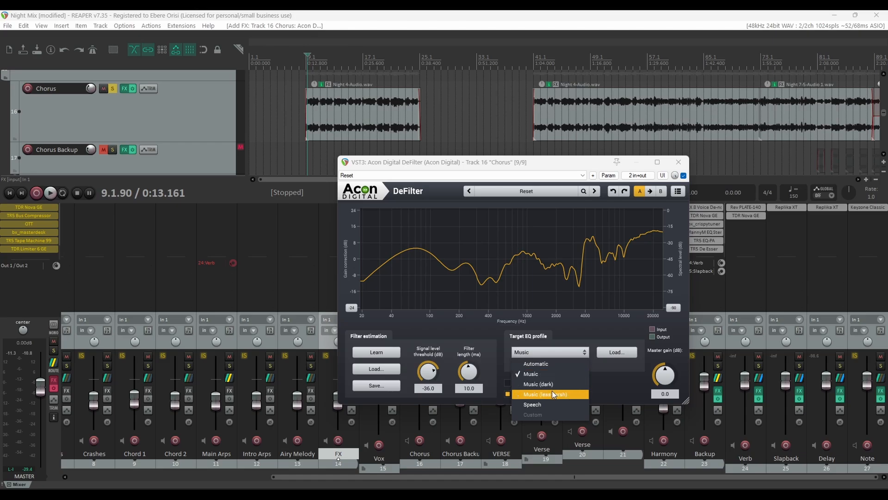
left_click(549, 394)
left_click(546, 355)
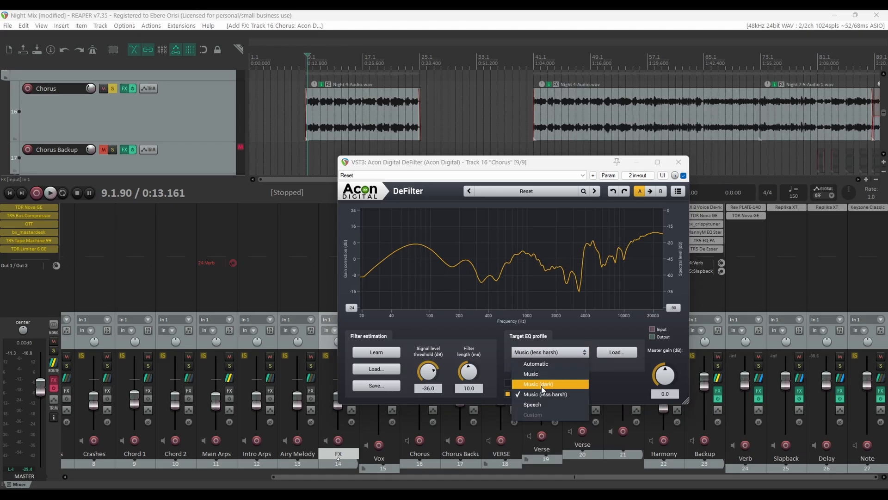
left_click(542, 373)
left_click(546, 355)
left_click(548, 394)
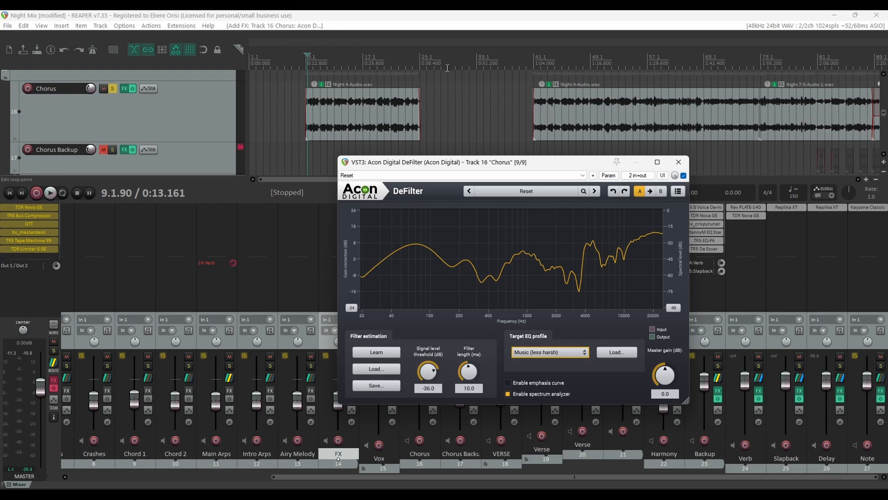
Step: Set DeFilter's target EQ profile to Music (dark) during playback and compare the vocal with the effect bypassed and enabled
key("space")
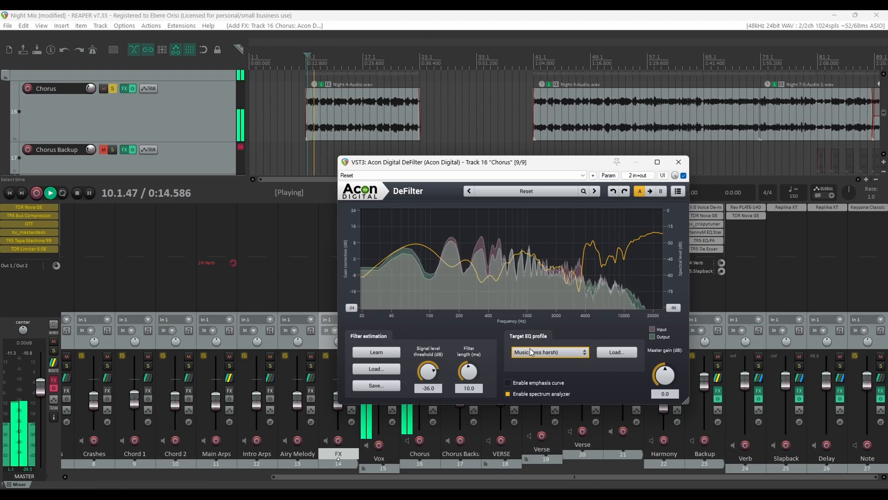
left_click(531, 352)
left_click(544, 383)
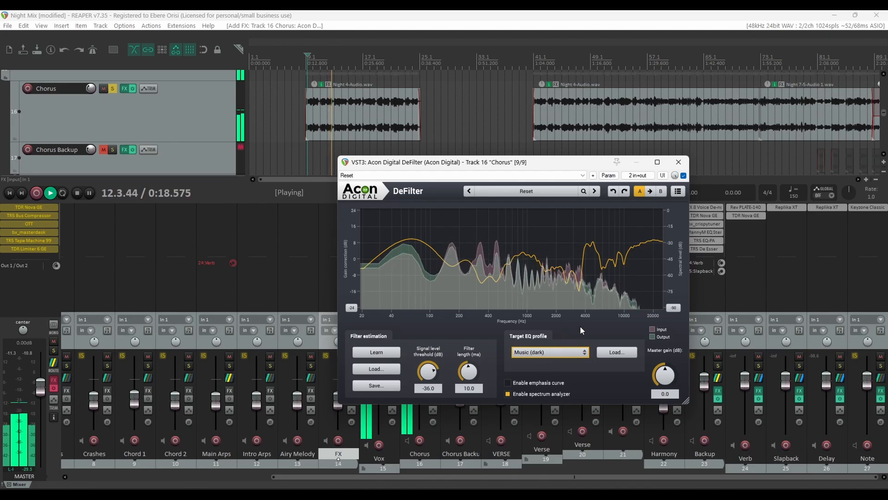
left_click(684, 176)
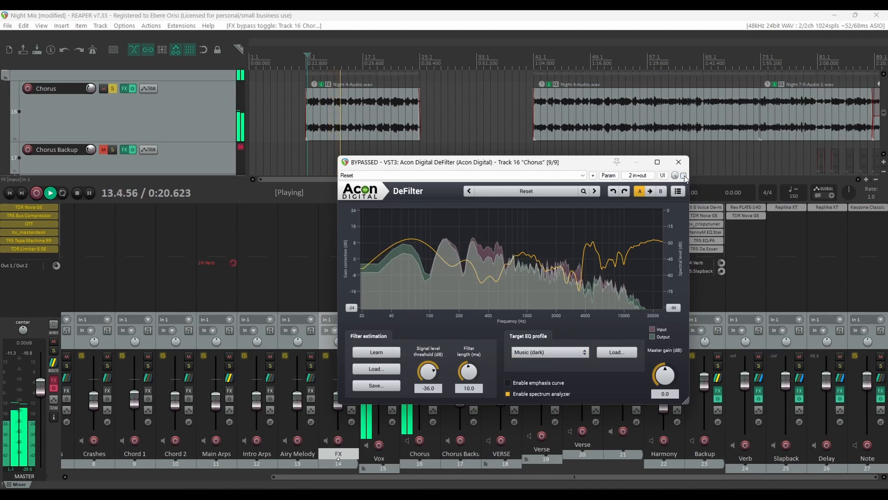
left_click(684, 176)
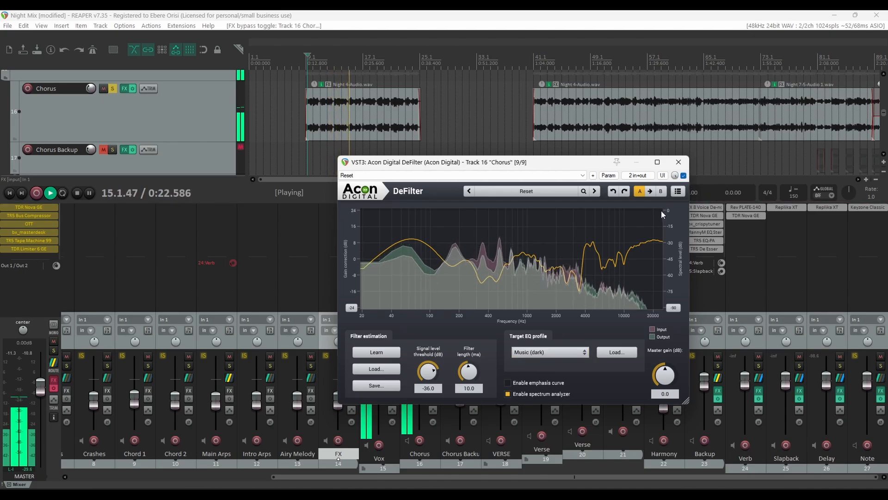
Step: Stop playback, enable the Acon Digital effect at the start of the Chorus track's chain, and briefly audition the vocal
left_click_drag(549, 167, 684, 186)
key("space")
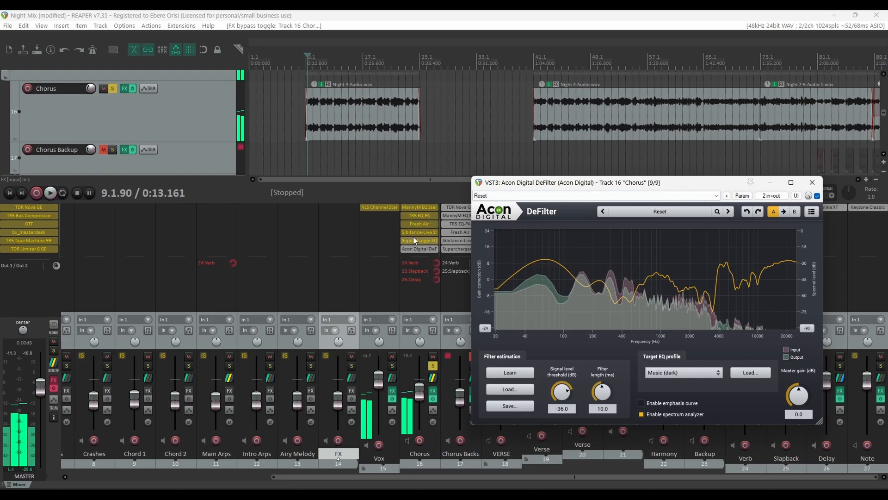
scroll(418, 233, "up", 3)
left_click(425, 209, "shift")
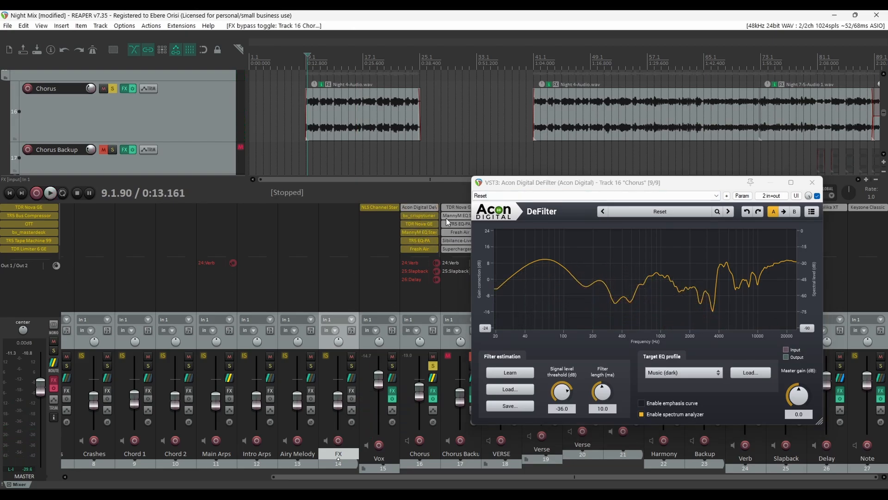
left_click_drag(592, 183, 426, 150)
key("space")
key("space")
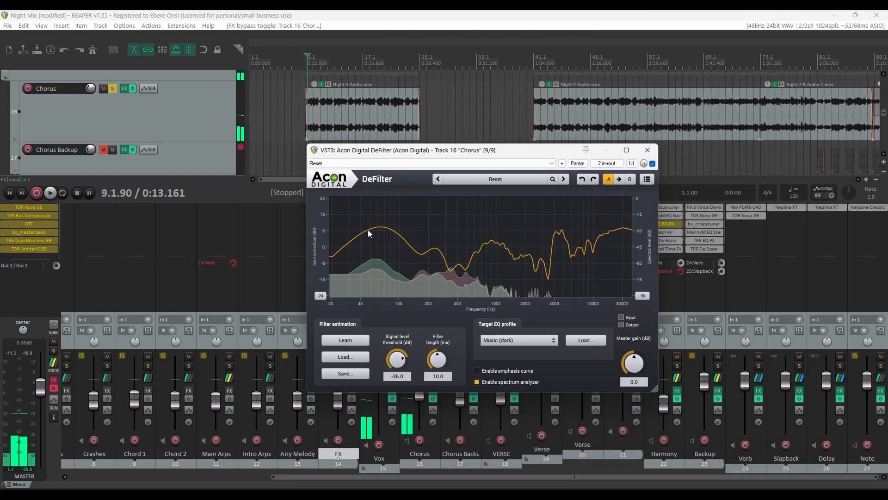
Step: Restart DeFilter's learning during playback, trying the Music and Automatic target EQ profiles
left_click(351, 340)
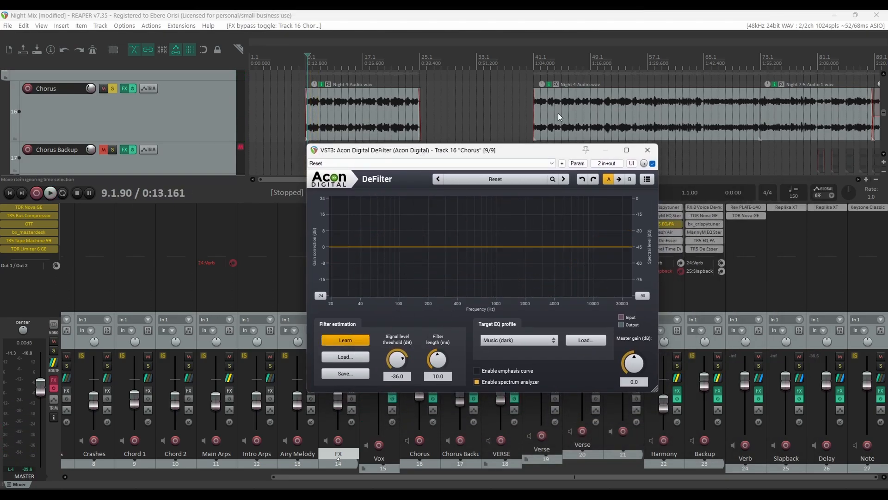
key("space")
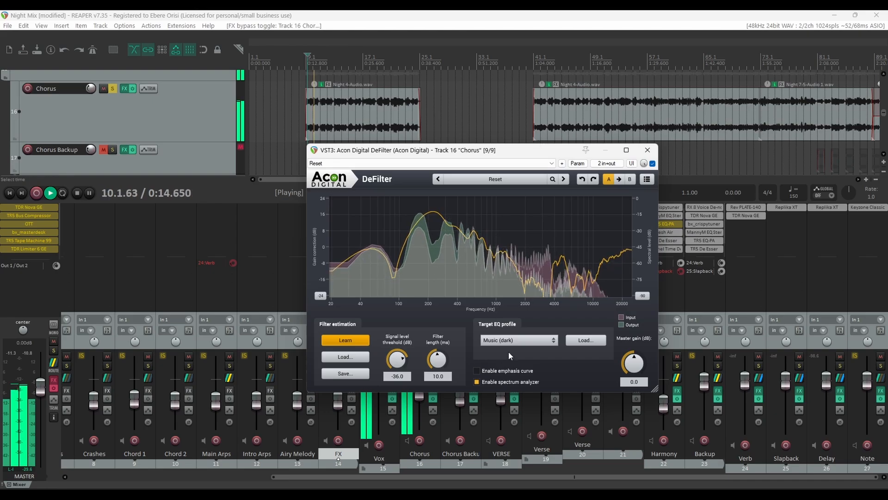
left_click(528, 340)
left_click(515, 368)
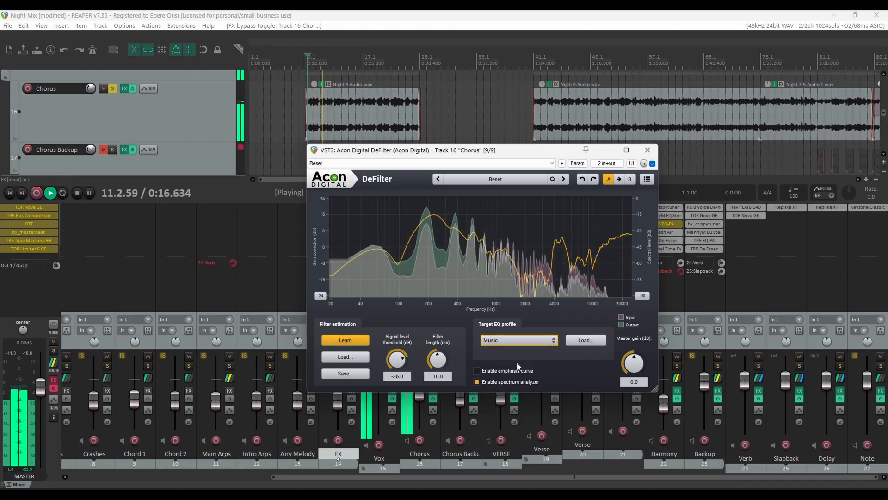
left_click(529, 341)
left_click(514, 356)
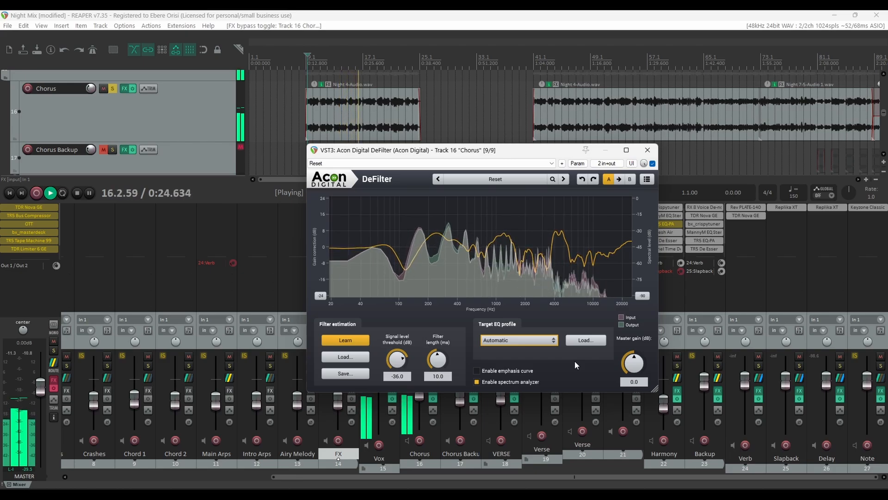
Step: Set DeFilter's target EQ profile to Speech, continue learning from bar 41, and stop both playback and learning
left_click(509, 343)
left_click(512, 383)
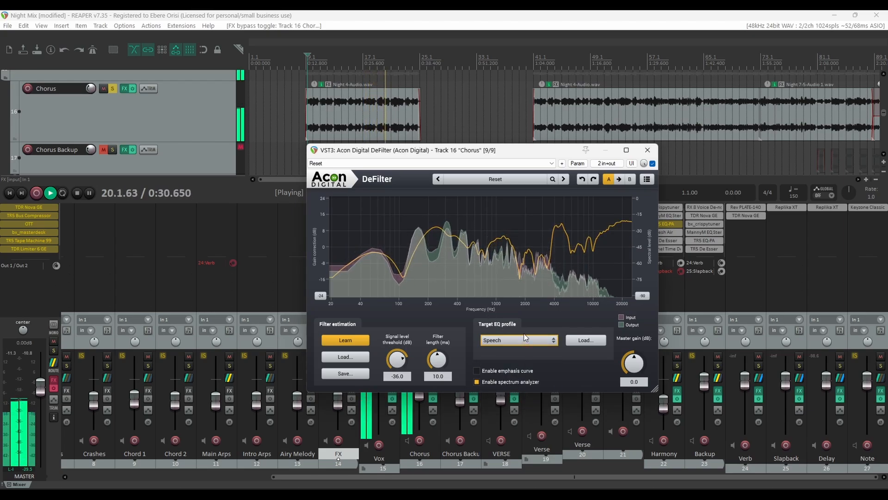
left_click(536, 60)
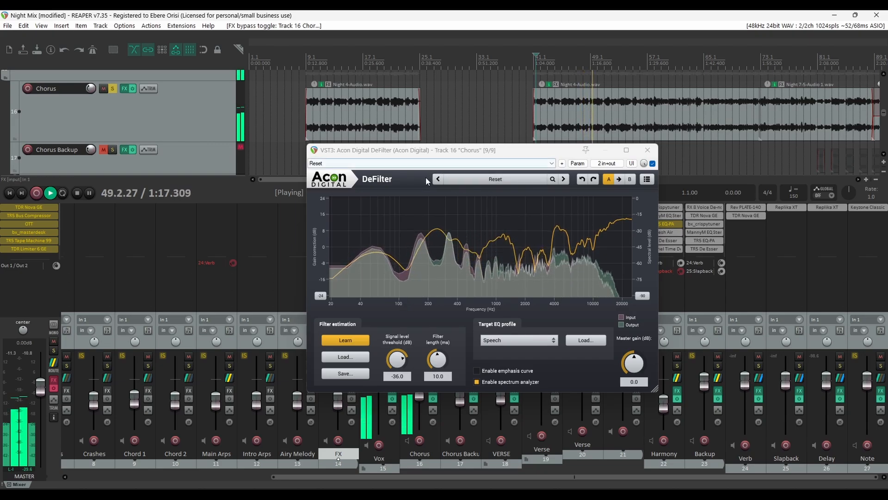
key("space")
left_click(350, 342)
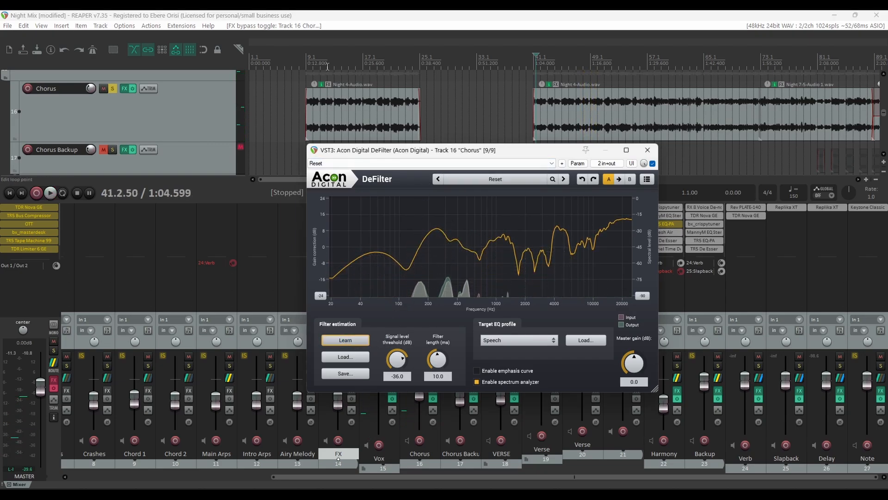
Step: Play from just before the first Chorus clip and compare the vocal with the Chorus track's effect chain disabled and enabled
left_click(301, 51)
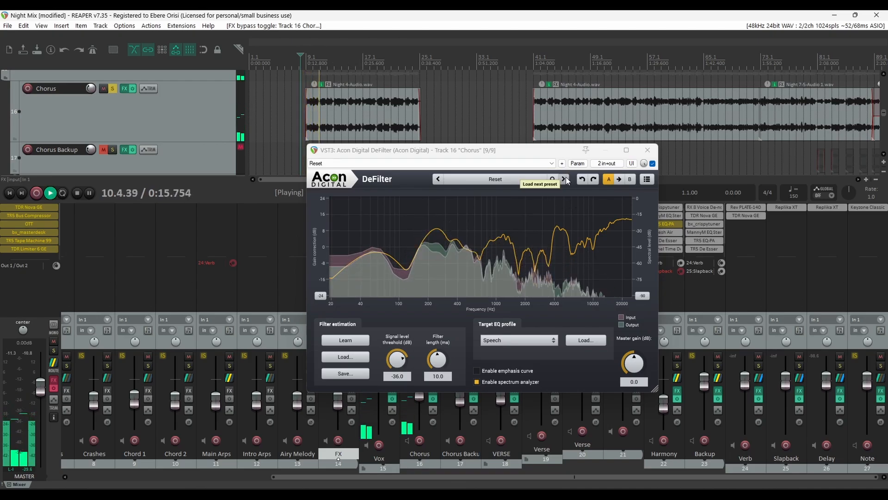
left_click_drag(548, 153, 764, 111)
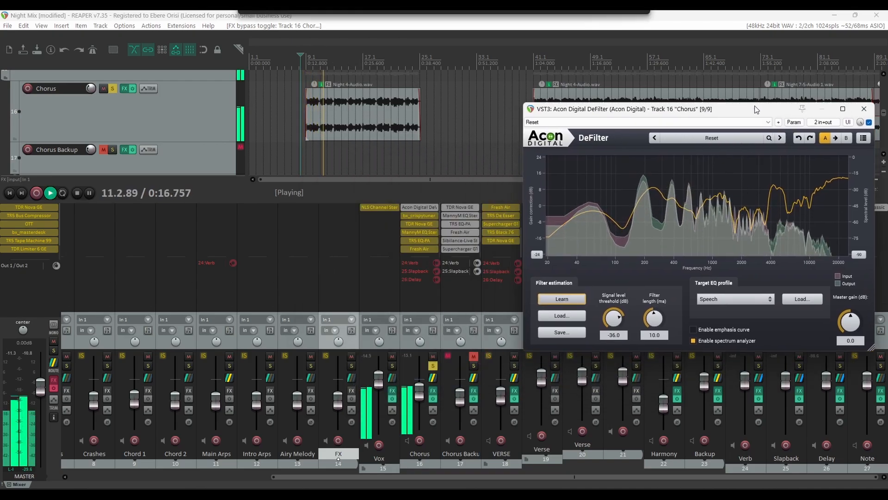
left_click(433, 399)
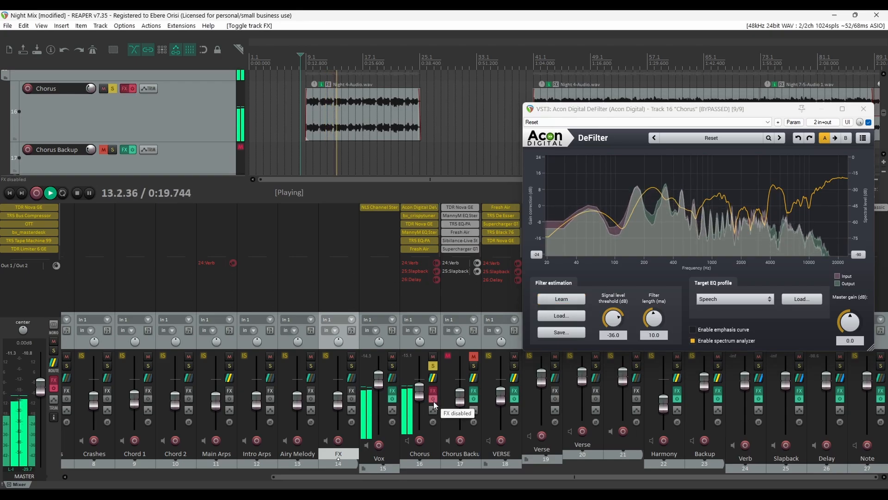
left_click(433, 398)
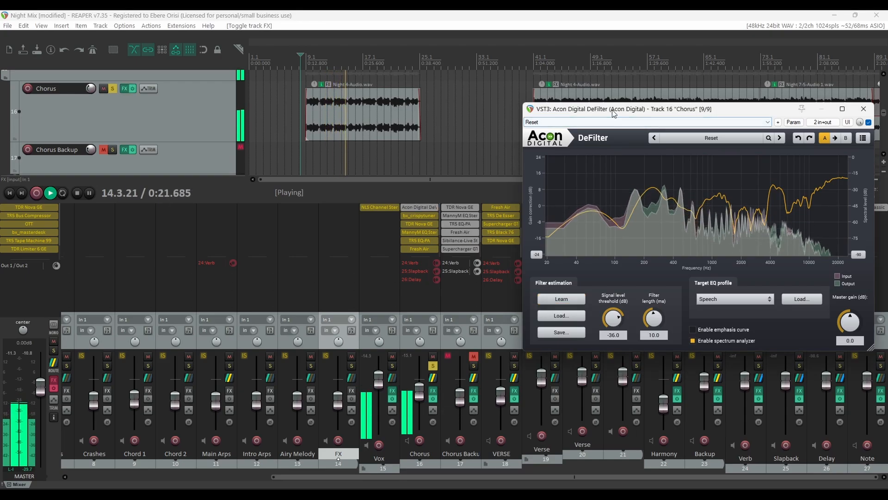
Step: Listen a little further with DeFilter's window moved over the tracks, stop playback, and close that window
left_click_drag(613, 112, 370, 134)
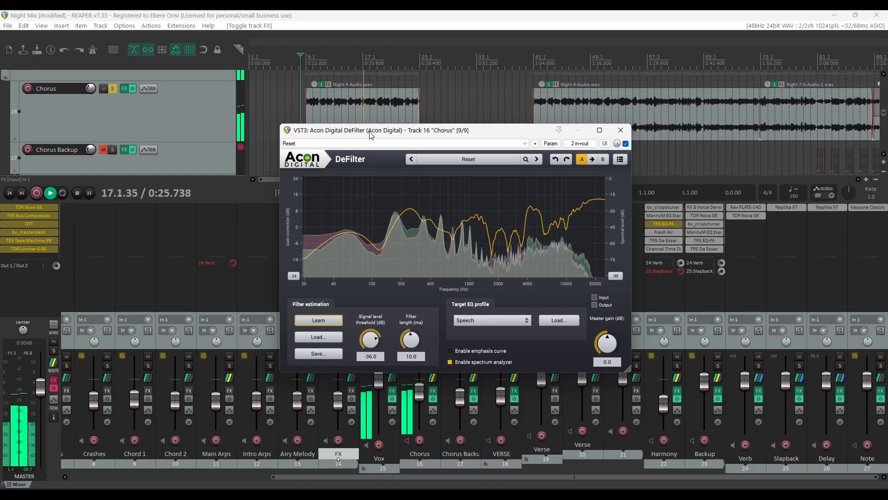
key("space")
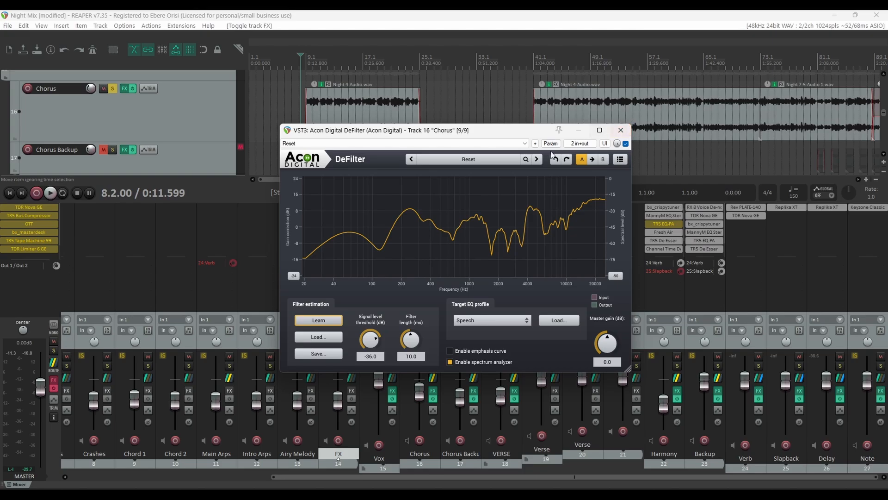
left_click_drag(458, 132, 429, 132)
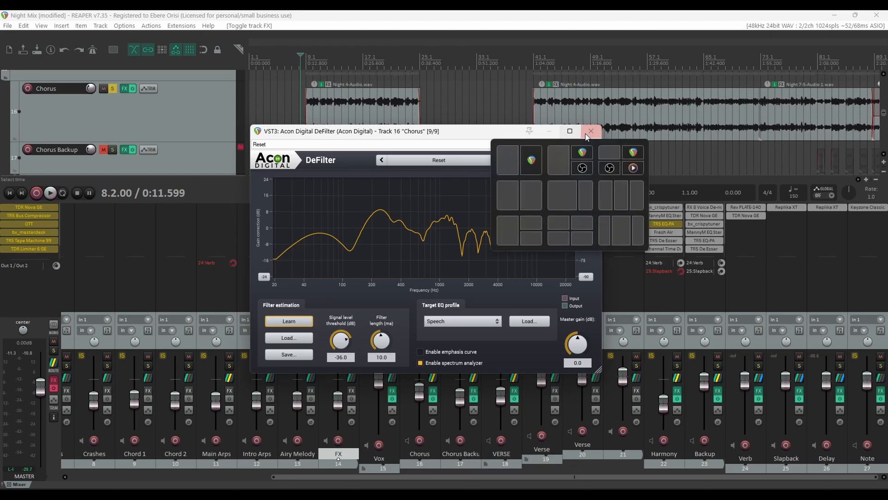
left_click(591, 131)
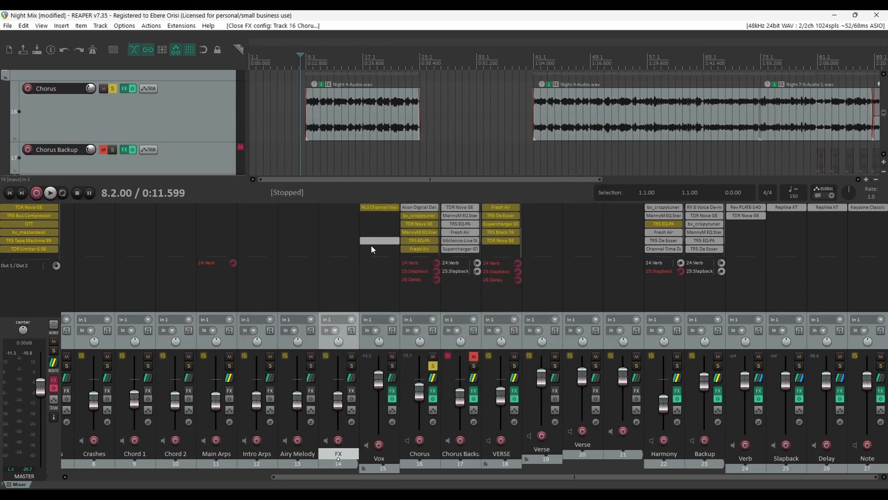
Step: Re-enable the bypassed Chorus effects, bypass DeFilter at the end of that chain, and enable NLS Channel on the Vox track
left_click(426, 215, "shift")
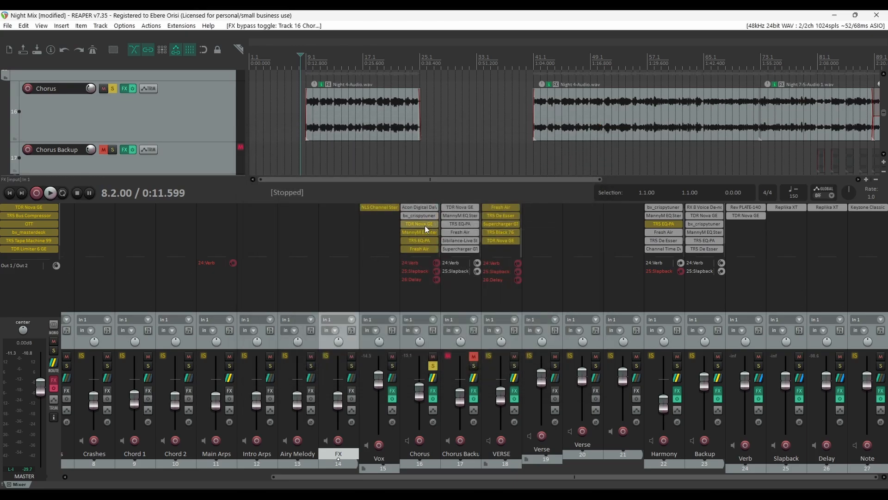
left_click(423, 242, "shift")
scroll(424, 237, "down", 3)
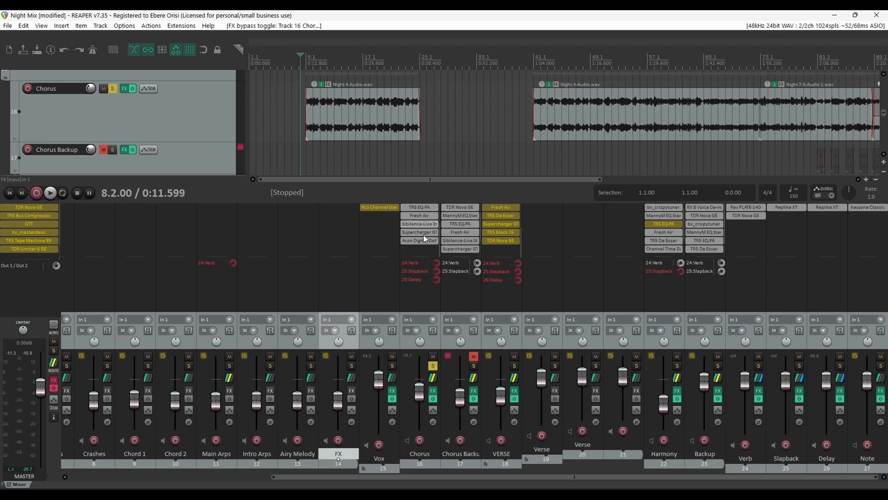
left_click(373, 210, "shift")
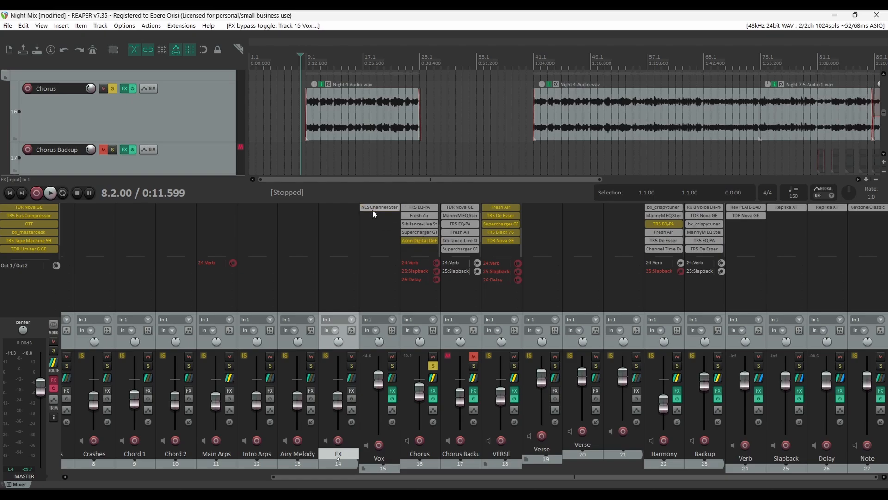
Step: Unmute the Chorus track's Slapback, Verb and Delay sends while auditioning the soloed vocal, first dry and between the changes
key("space")
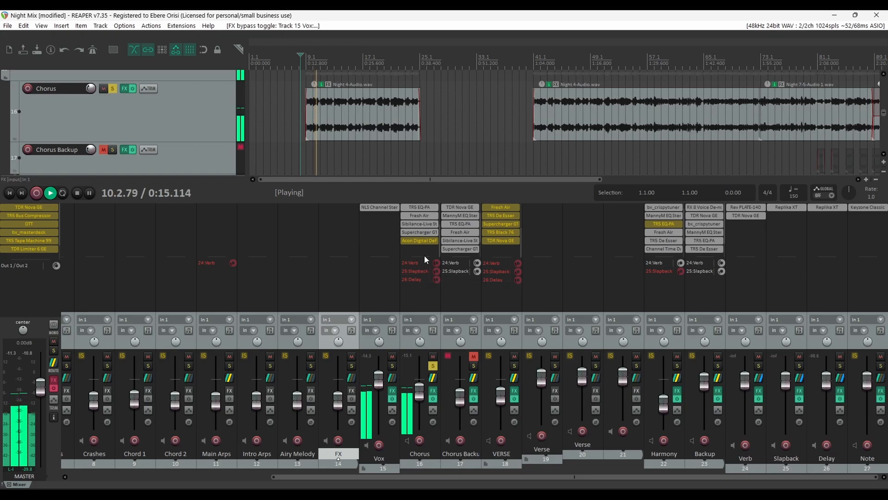
key("space")
left_click(421, 271)
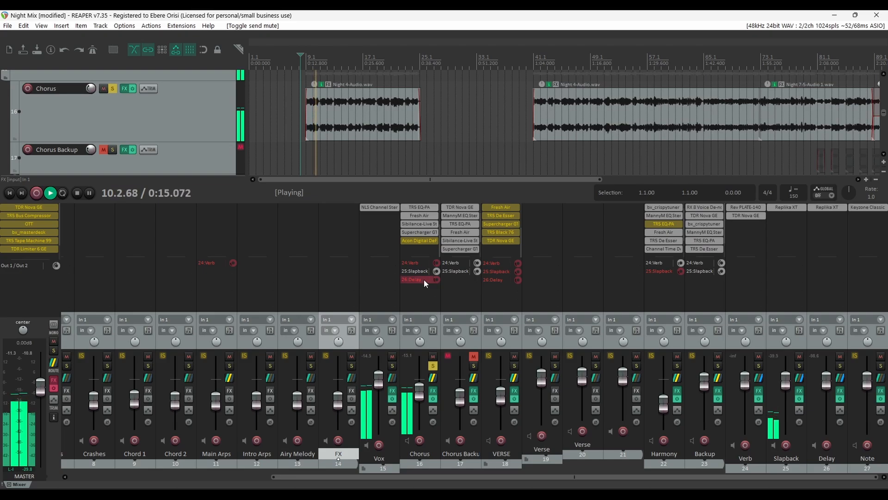
key("space")
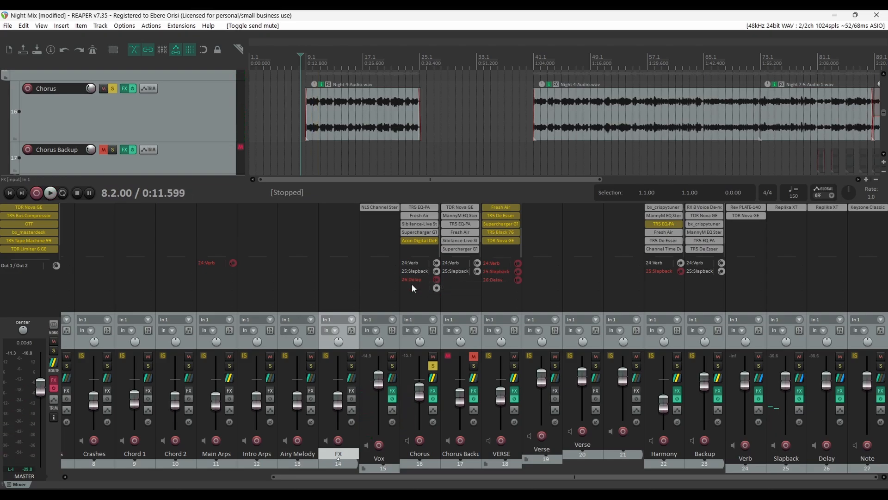
key("space")
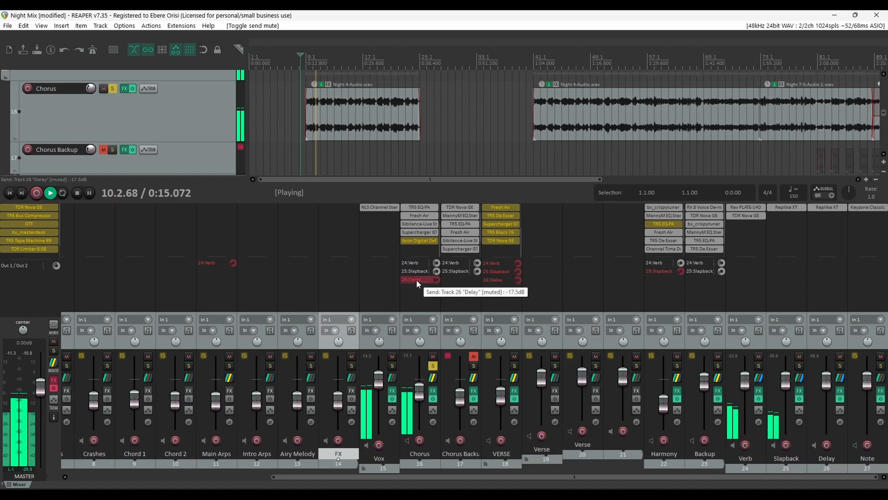
key("space")
left_click(417, 280)
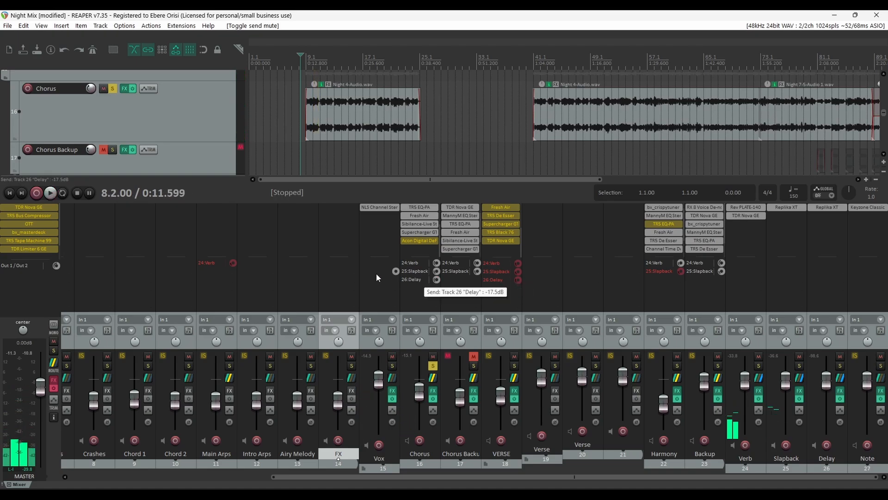
key("space")
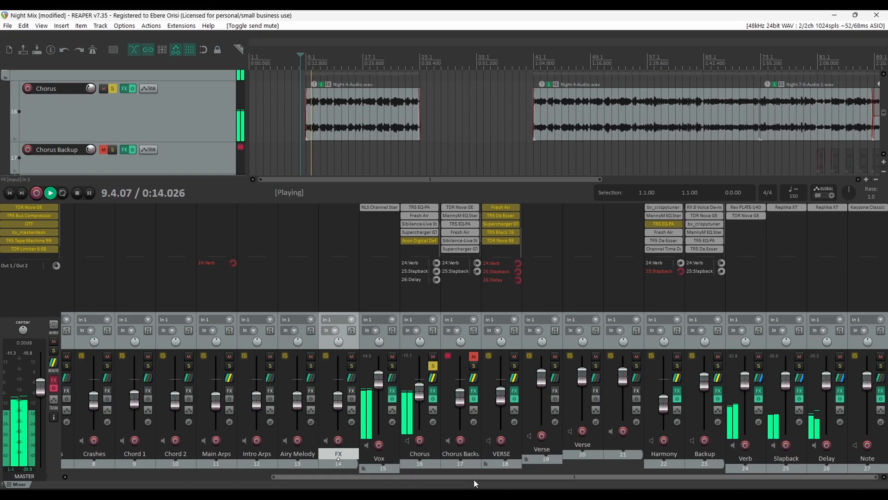
key("space")
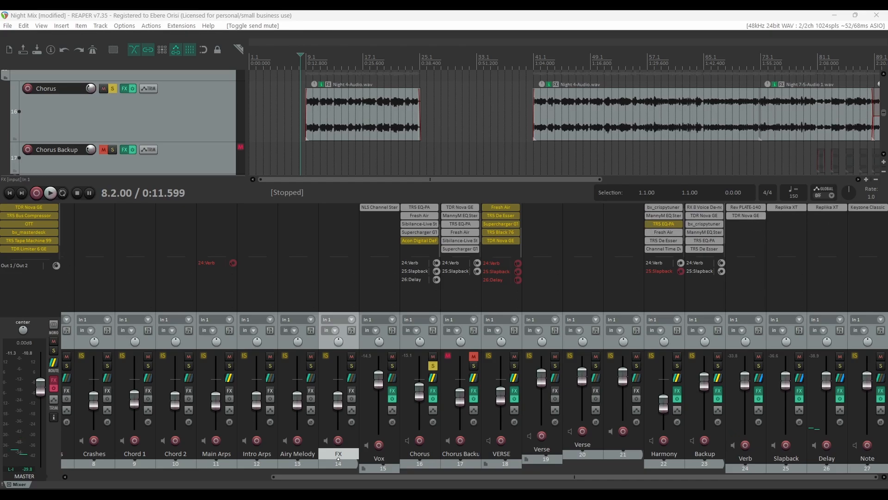
Step: Examine the Verb track's Rev PLATE-140 and TDR Nova GE settings, and play the vocal to see the EQ react
left_click_drag(657, 491, 483, 119)
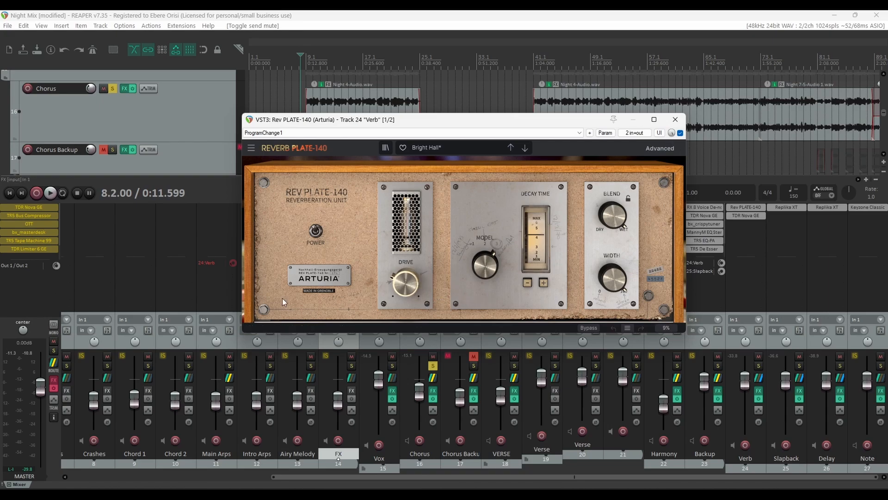
left_click(677, 119)
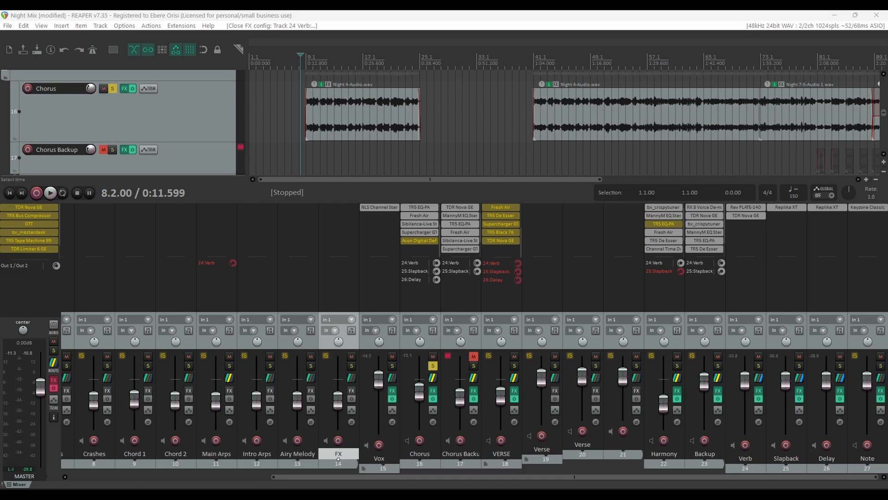
left_click_drag(887, 384, 419, 101)
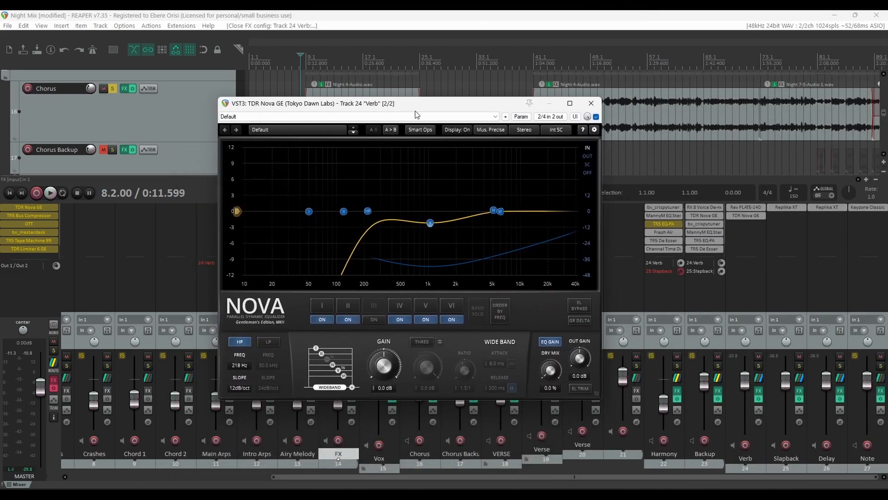
key("space")
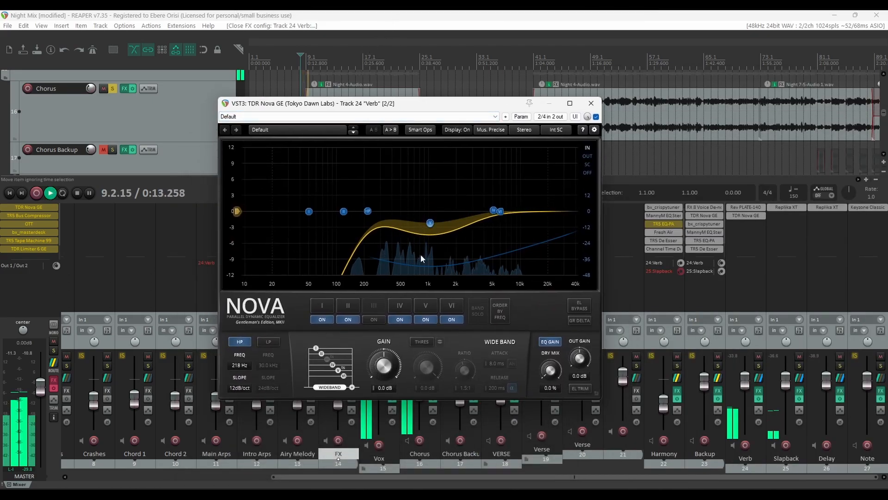
left_click(592, 104)
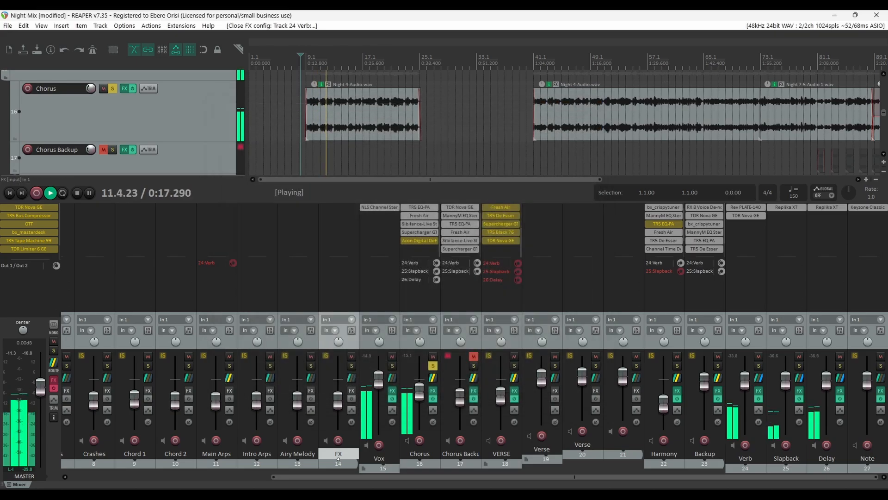
key("space")
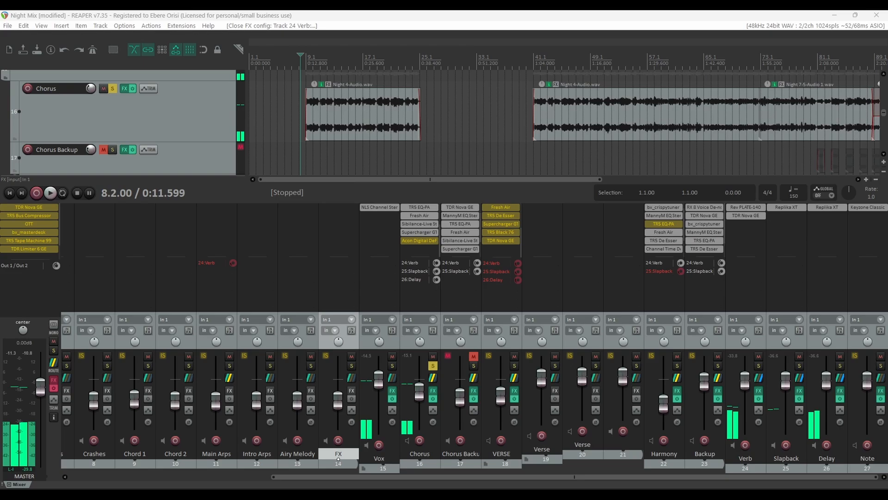
Step: Examine the Replika XT settings on the Slapback and Delay tracks
left_click(787, 207)
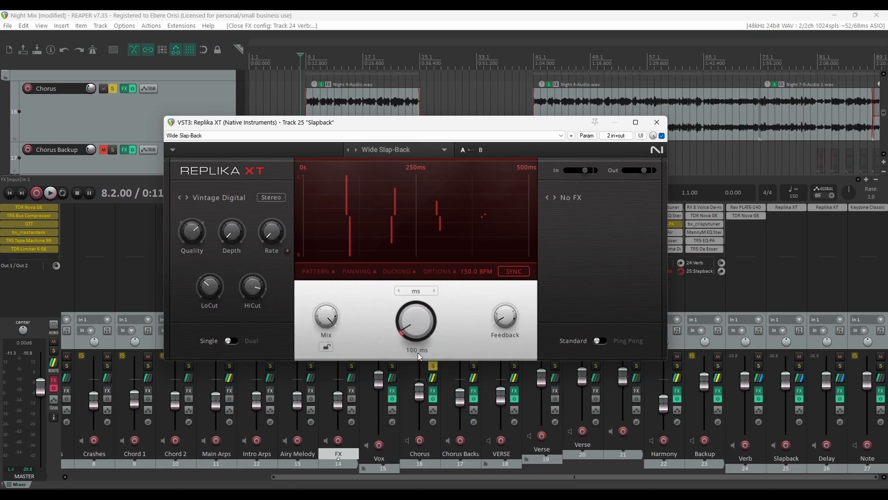
left_click(657, 122)
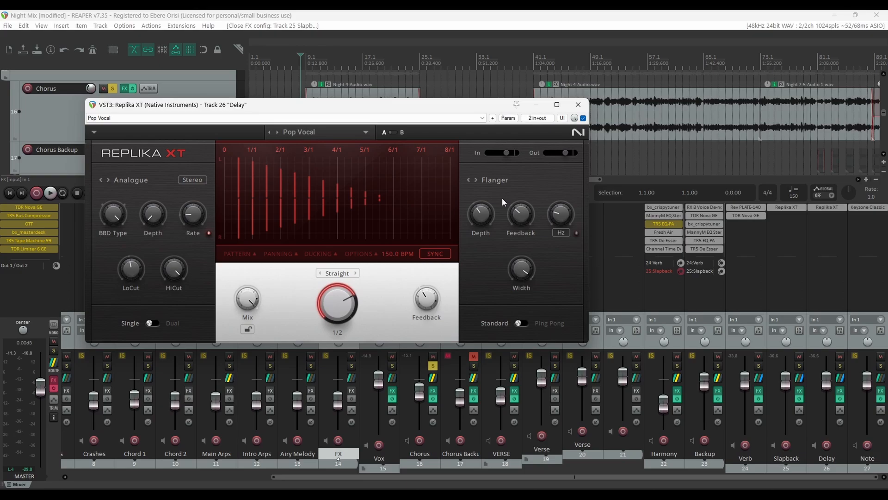
key("space")
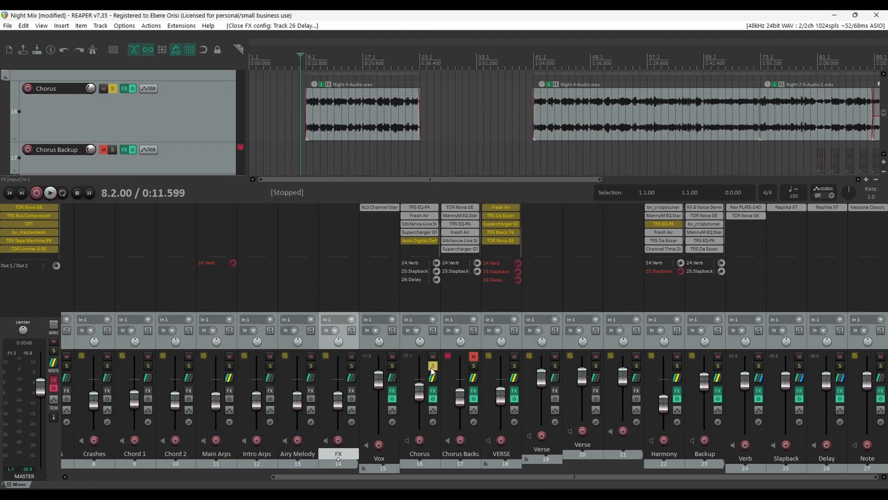
Step: Unsolo the Chorus track and play the full mix, comparing its effect chain disabled and enabled before stopping playback
left_click(433, 366)
key("space")
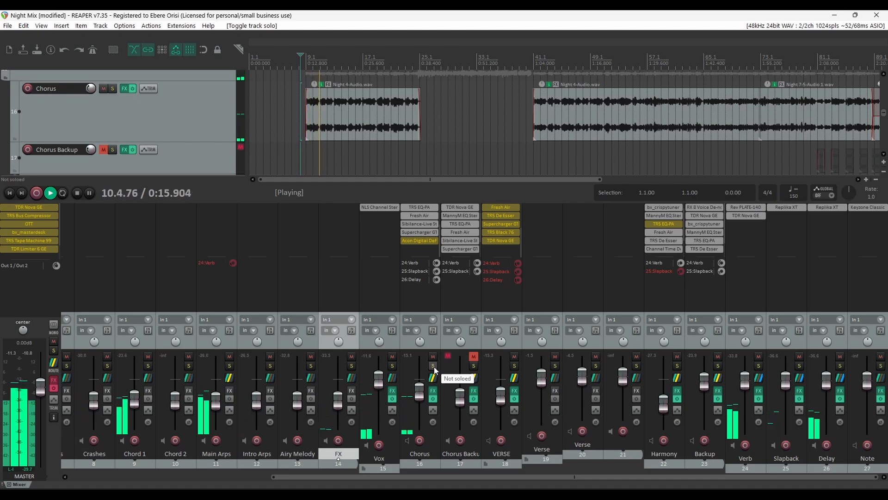
left_click(432, 399)
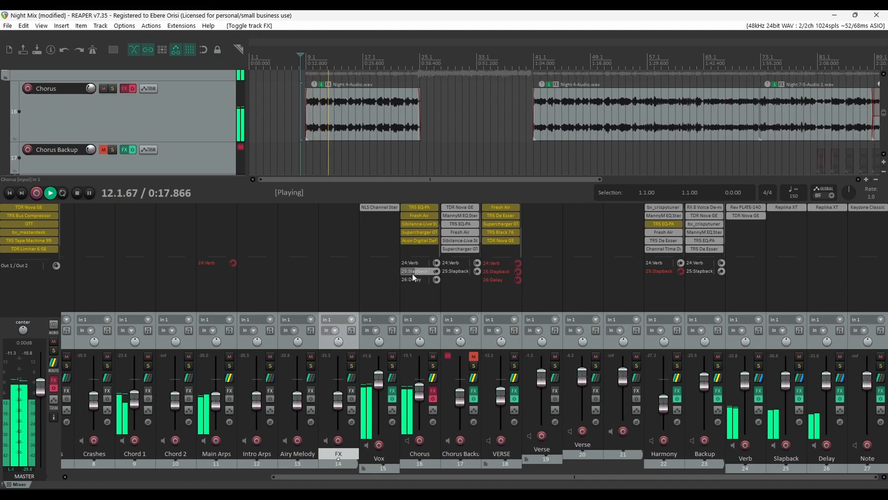
left_click(433, 398)
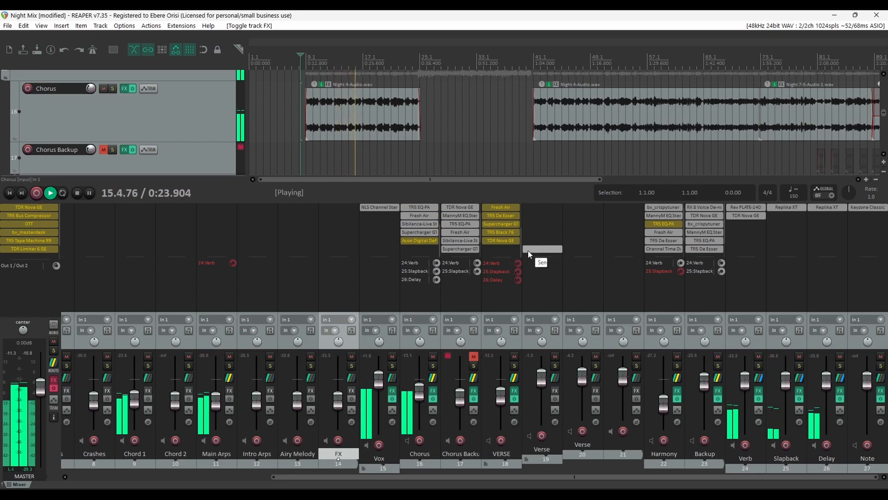
key("space")
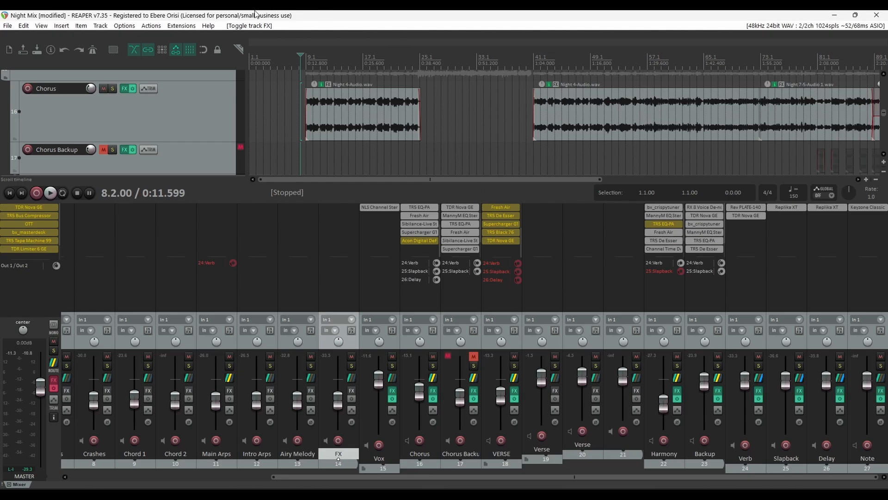
Step: Play the verse section from bar 25 and solo the VERSE track to audition its vocal
scroll(159, 99, "down", 3)
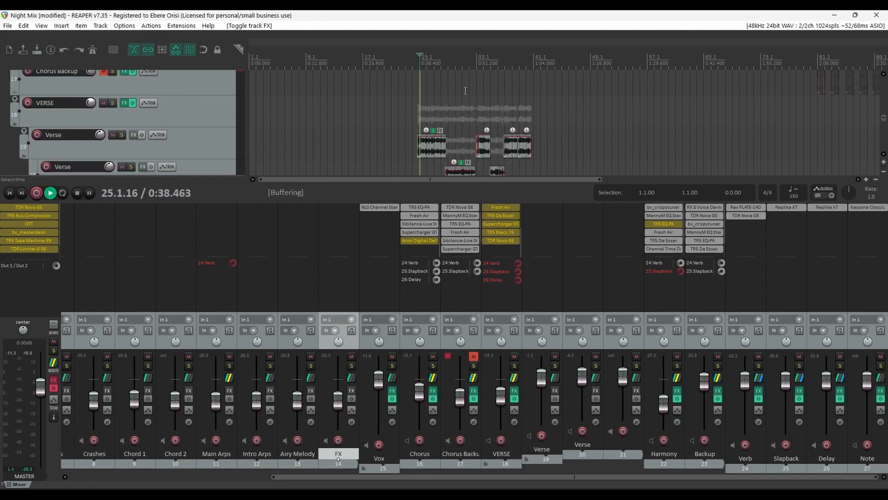
scroll(465, 91, "up", 3)
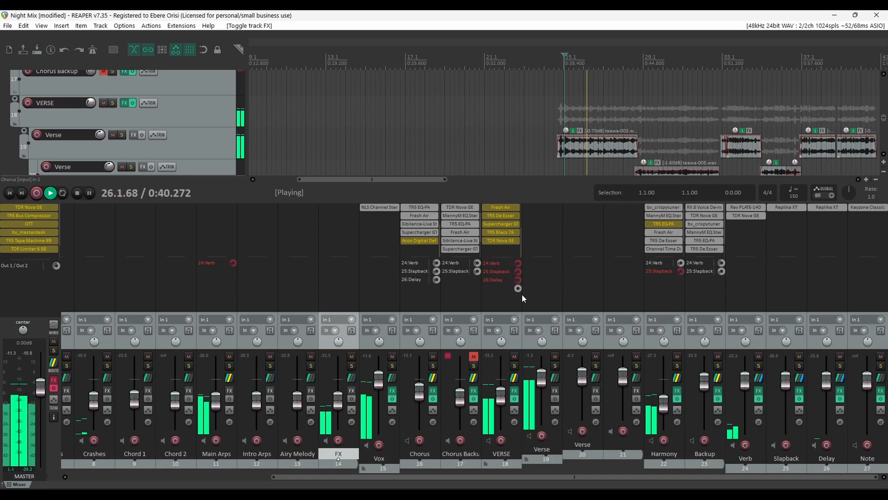
left_click(514, 366)
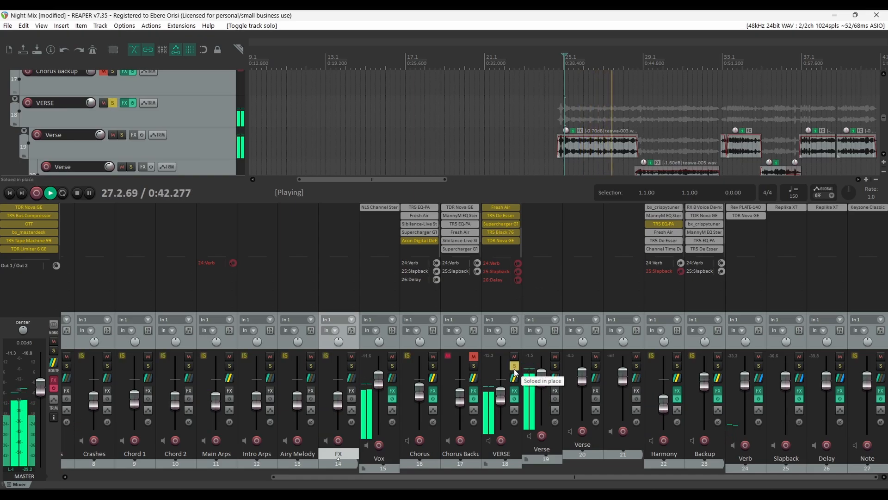
scroll(626, 54, "up", 3)
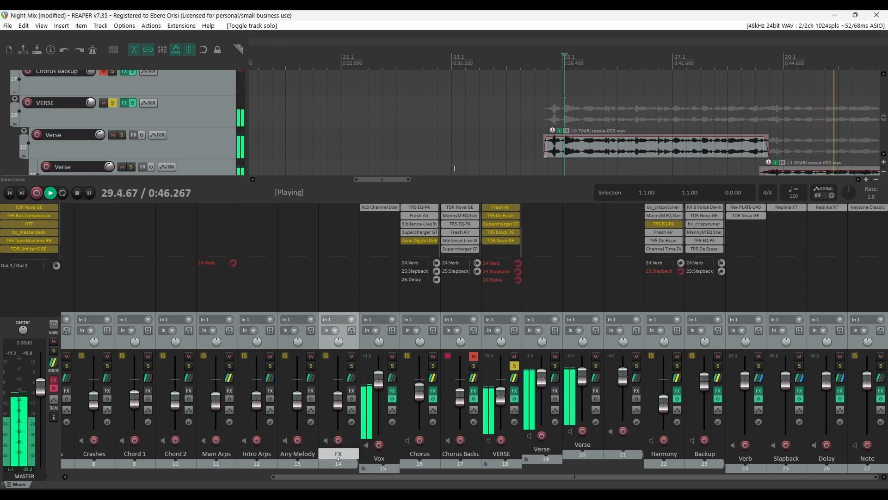
scroll(193, 108, "down", 1)
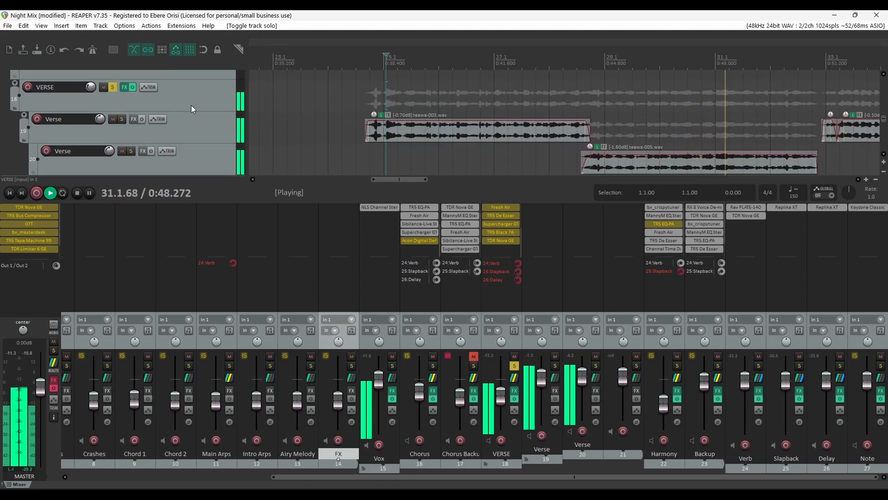
scroll(192, 109, "down", 1)
scroll(443, 53, "down", 2)
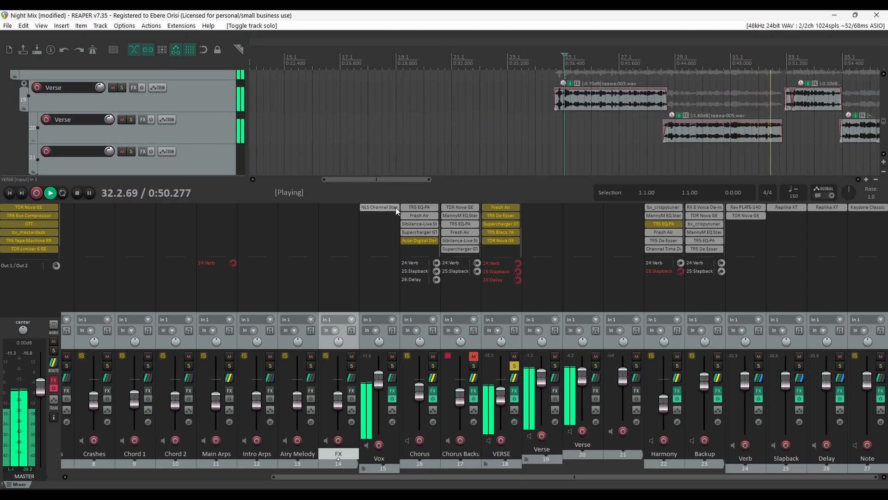
Step: Stop playback and place the edit cursor just before the first Verse clip
key("space")
left_click_drag(404, 182, 458, 185)
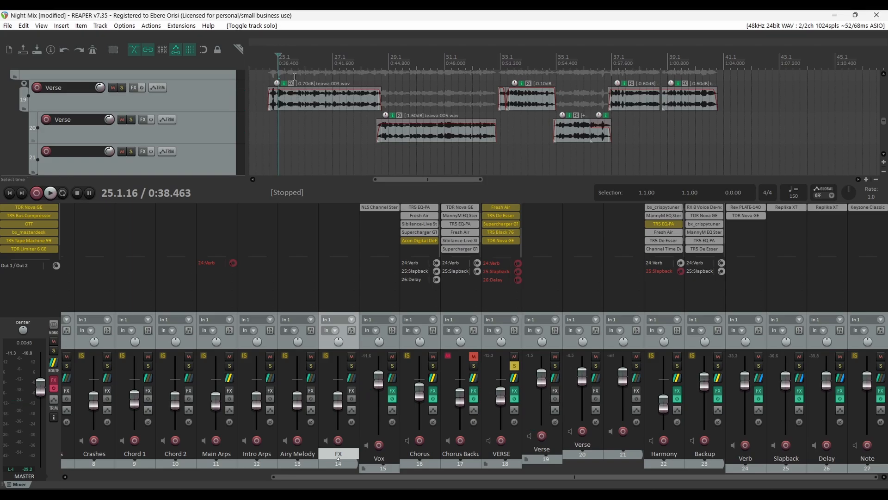
scroll(470, 45, "up", 3)
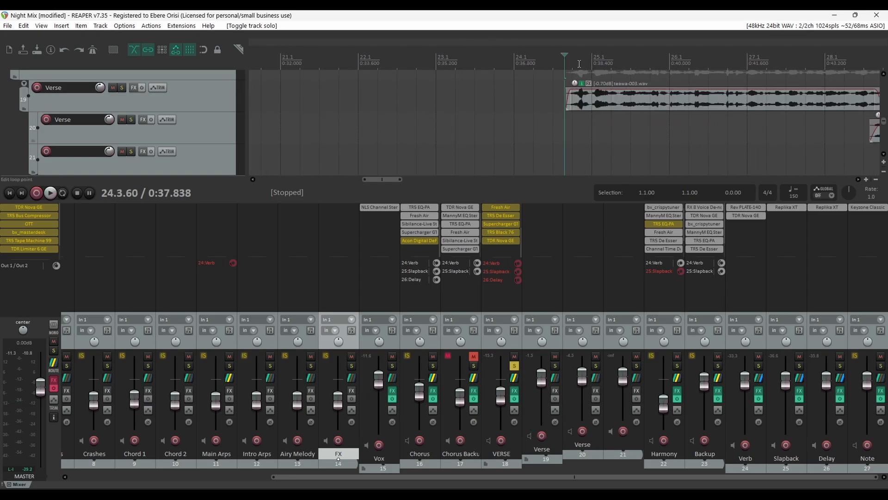
Step: Play the soloed verse vocal from the edit cursor through bar 35 with its effects bypassed and stop playback
scroll(579, 64, "down", 2)
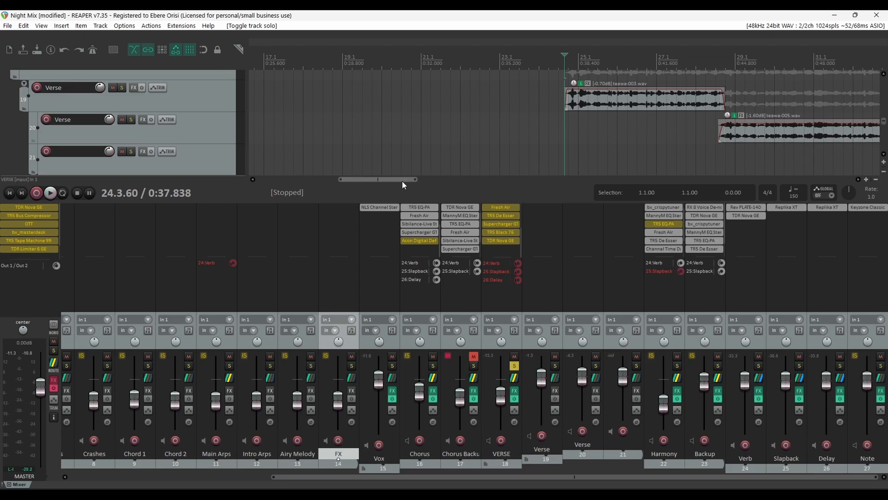
left_click_drag(402, 182, 429, 181)
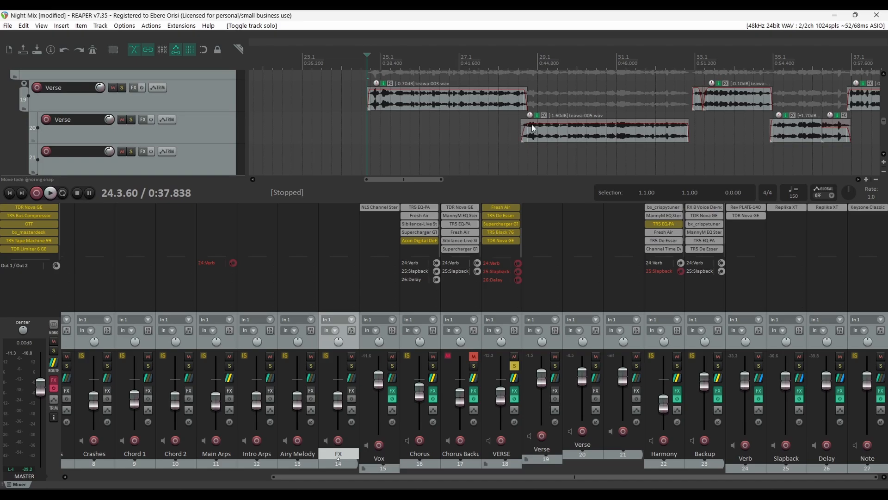
scroll(442, 110, "right", 5)
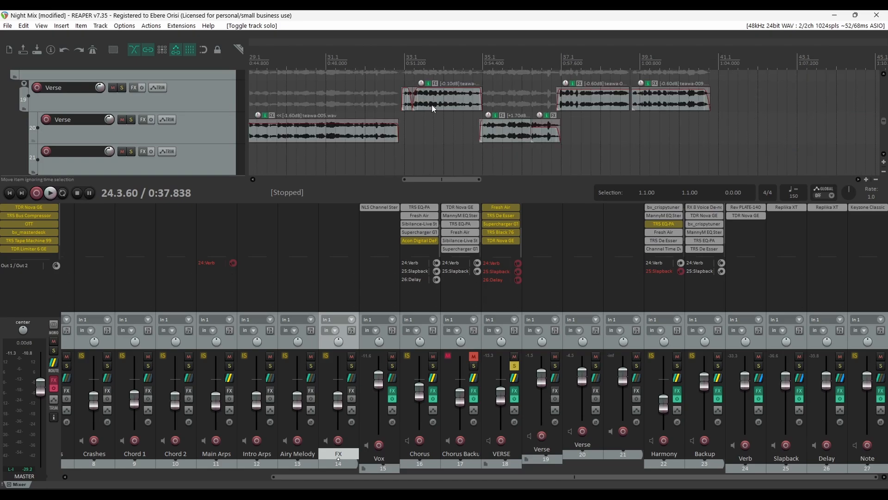
scroll(360, 49, "down", 2)
key("space")
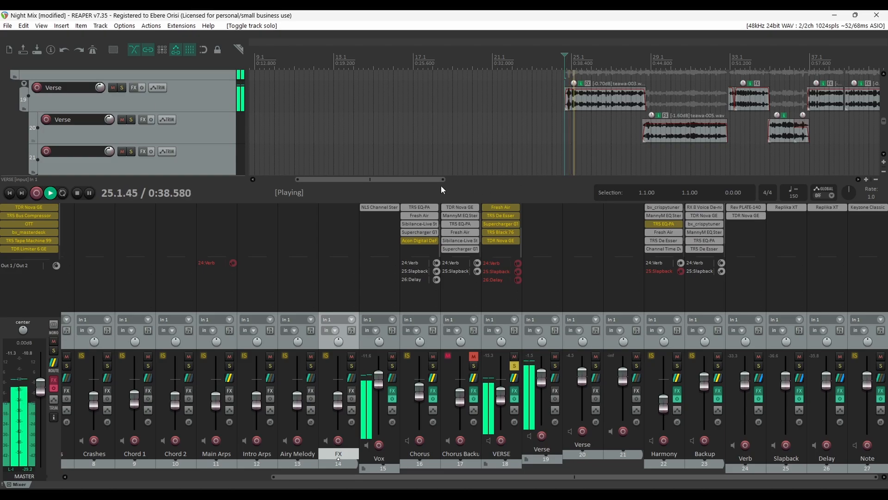
left_click_drag(436, 179, 450, 179)
scroll(620, 59, "up", 4)
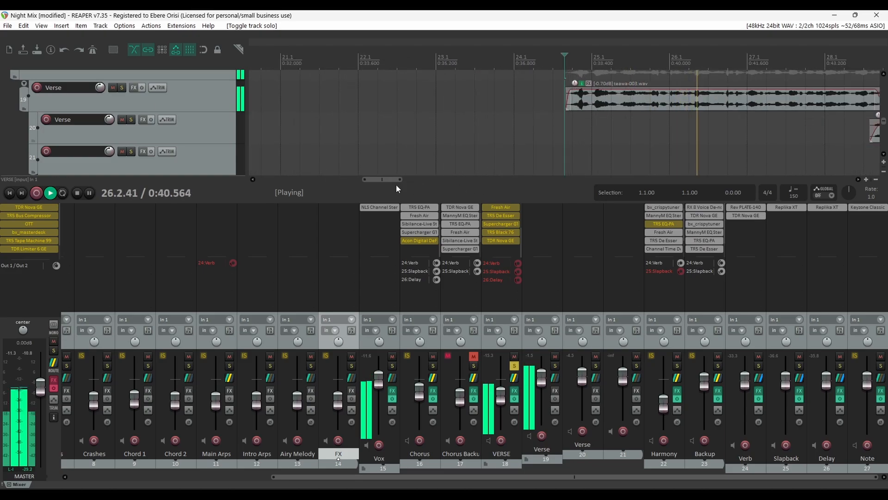
left_click_drag(392, 181, 441, 189)
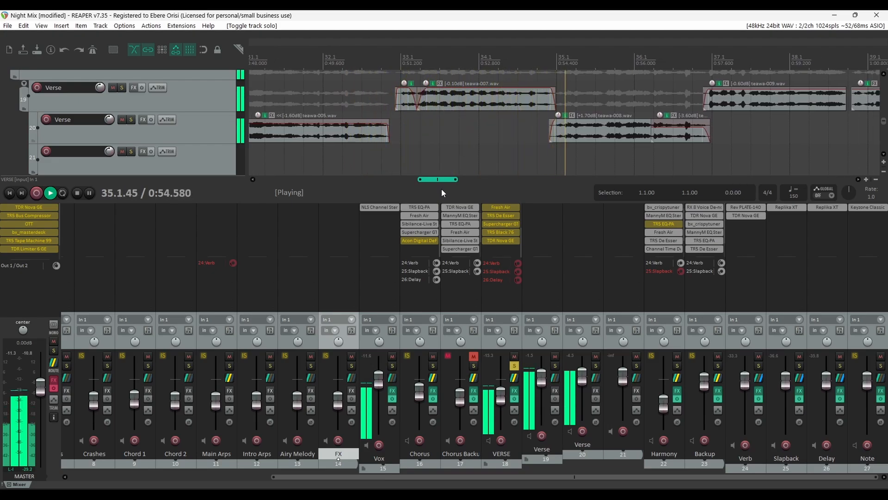
key("space")
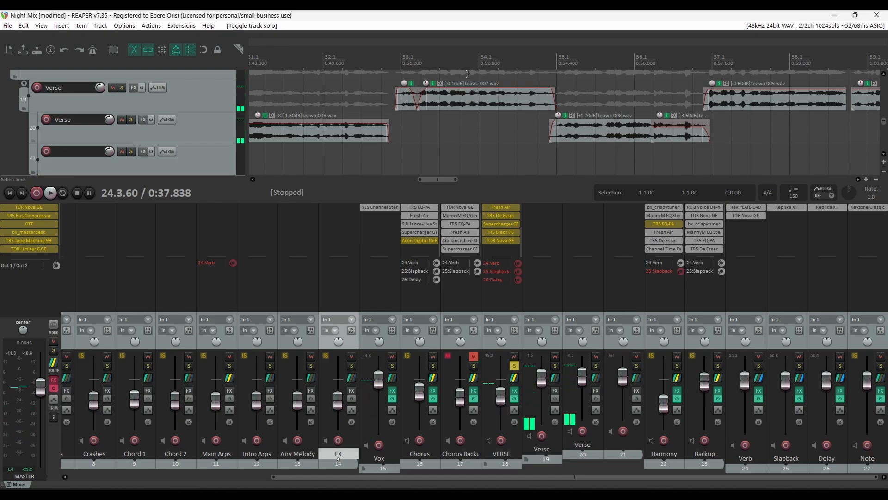
Step: Enable RX 8 Voice De-noise at the start of the VERSE track's effect chain and open its settings
scroll(448, 228, "up", 2)
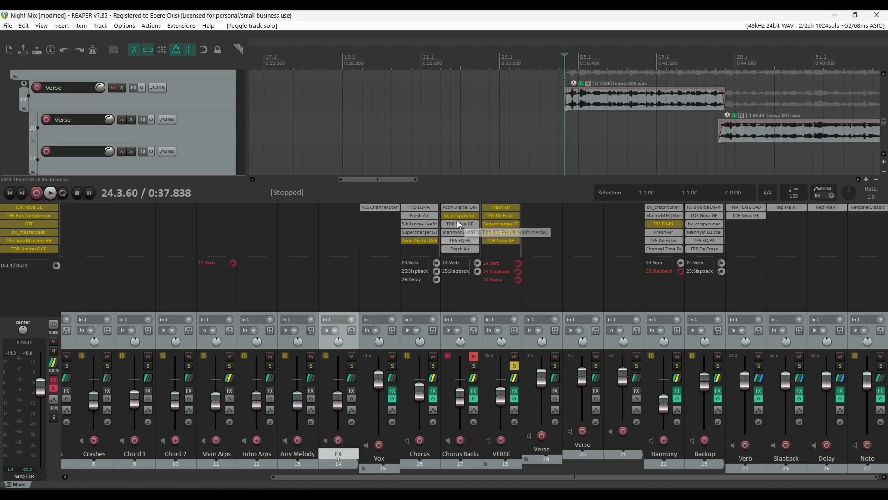
scroll(493, 220, "up", 5)
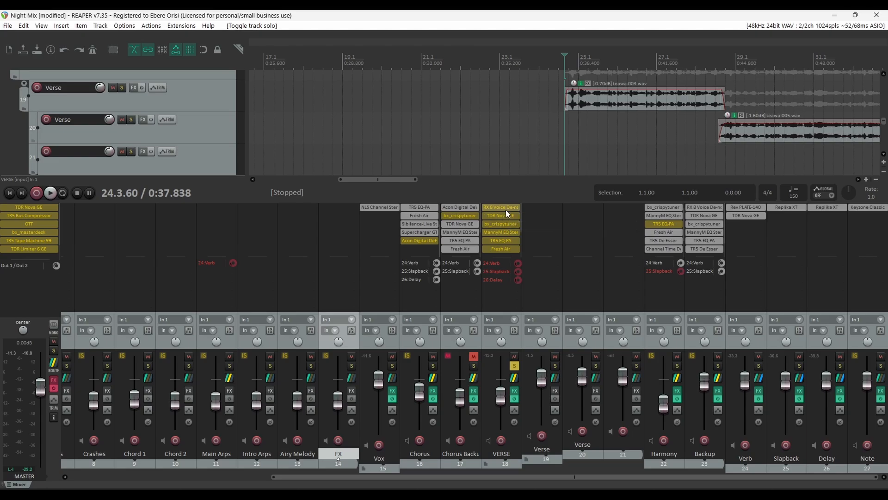
left_click(506, 209, "shift")
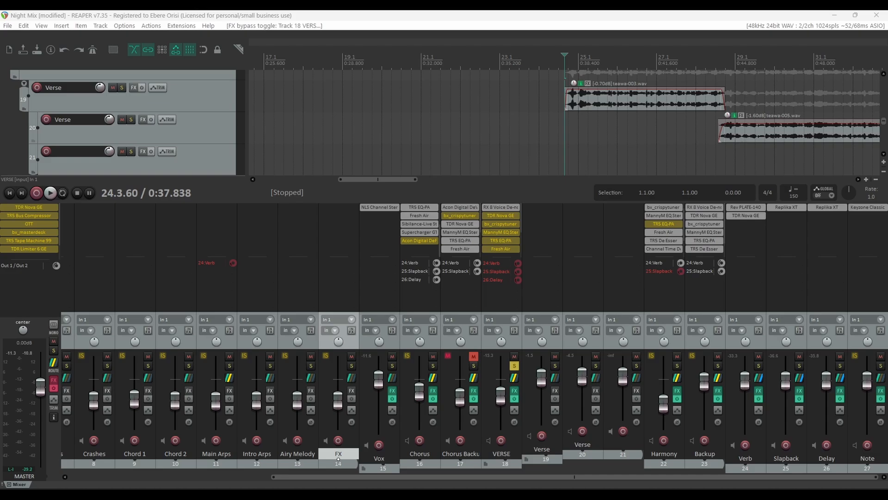
left_click(501, 207)
left_click_drag(468, 254, 264, 162)
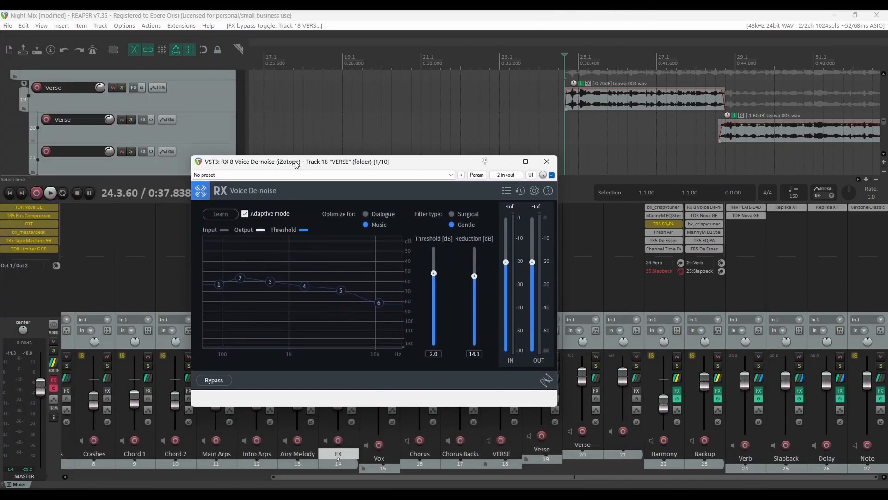
Step: Play the verse vocal while comparing Voice De-noise bypassed and active, and close the plugin after stopping playback
key("space")
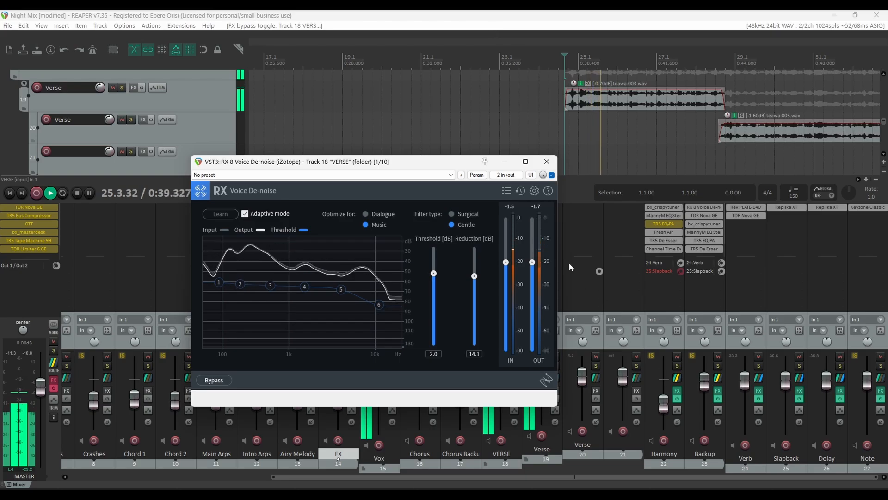
left_click(551, 175)
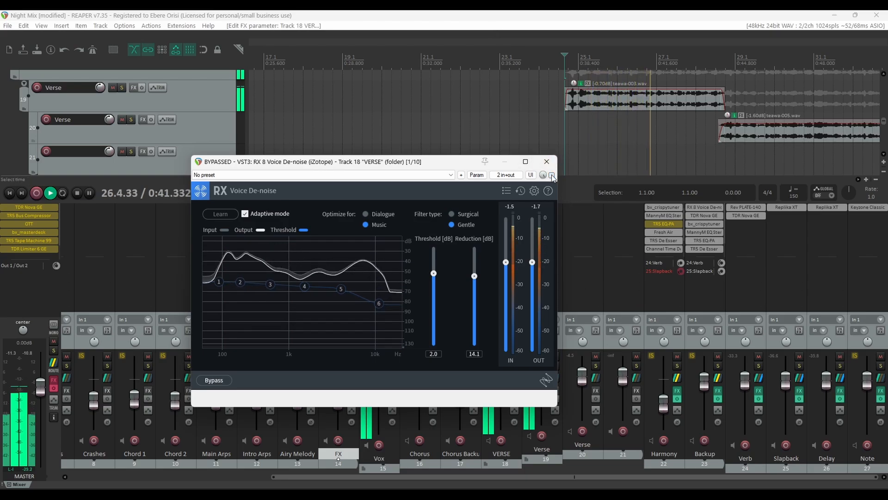
left_click(551, 175)
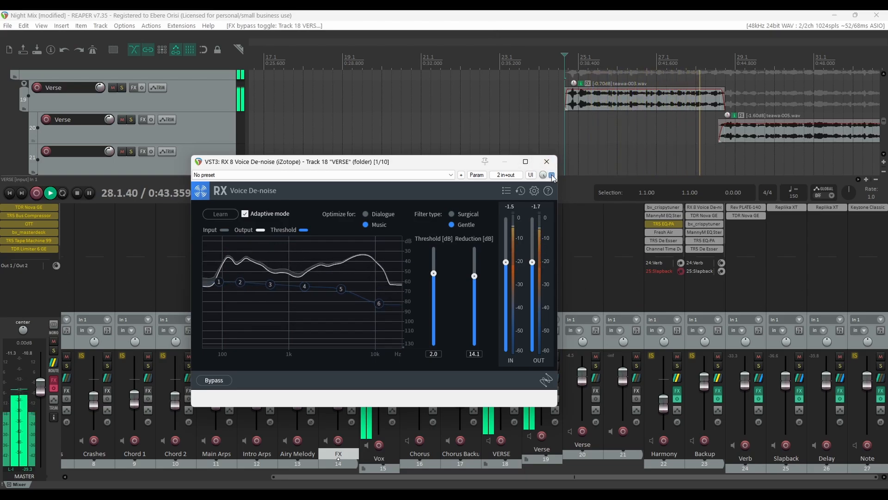
left_click_drag(365, 157, 364, 158)
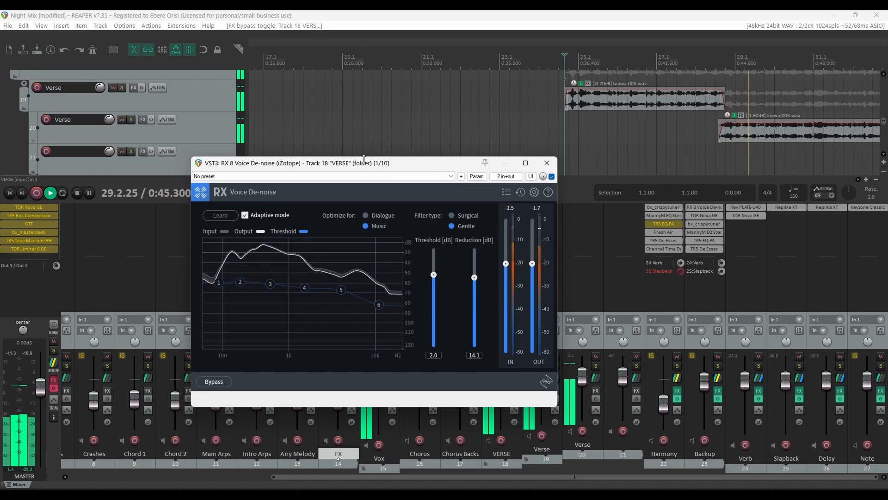
left_click_drag(440, 167, 294, 174)
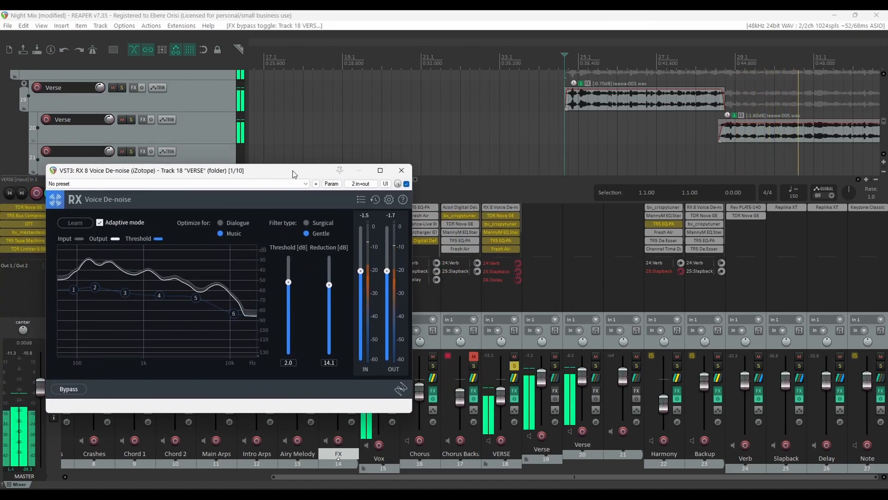
key("space")
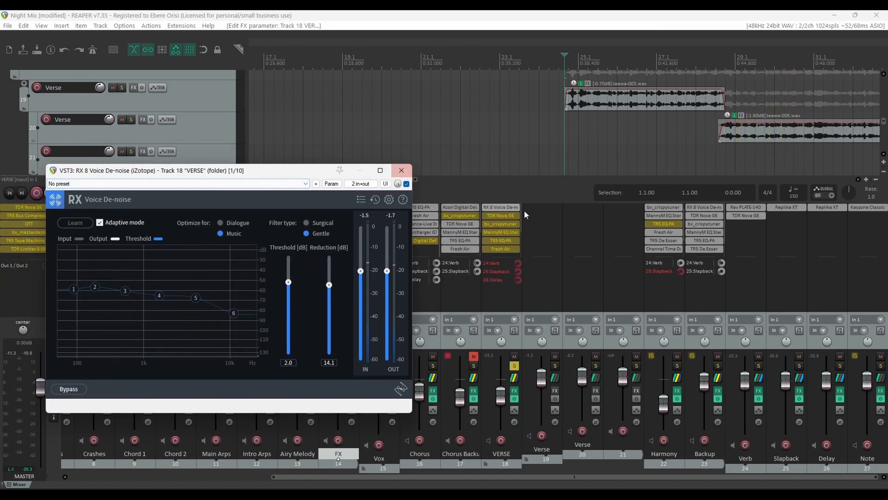
left_click_drag(296, 175, 268, 237)
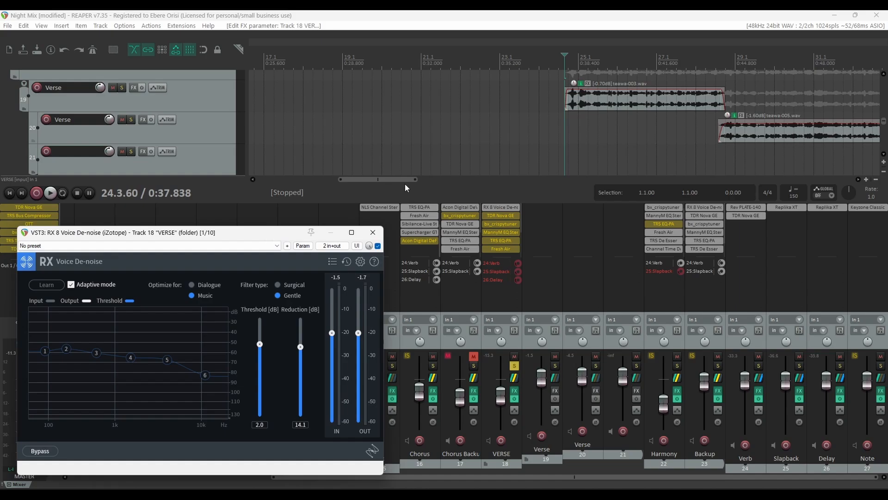
scroll(407, 184, "right", 3)
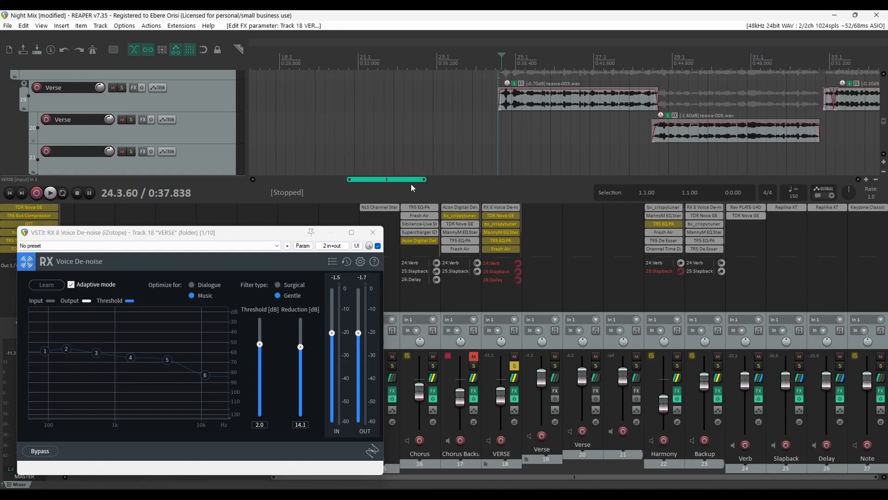
left_click(372, 232)
Step: Enable TDR Nova GE on the VERSE track and audition the vocal with its settings open before closing it
left_click(495, 223, "shift")
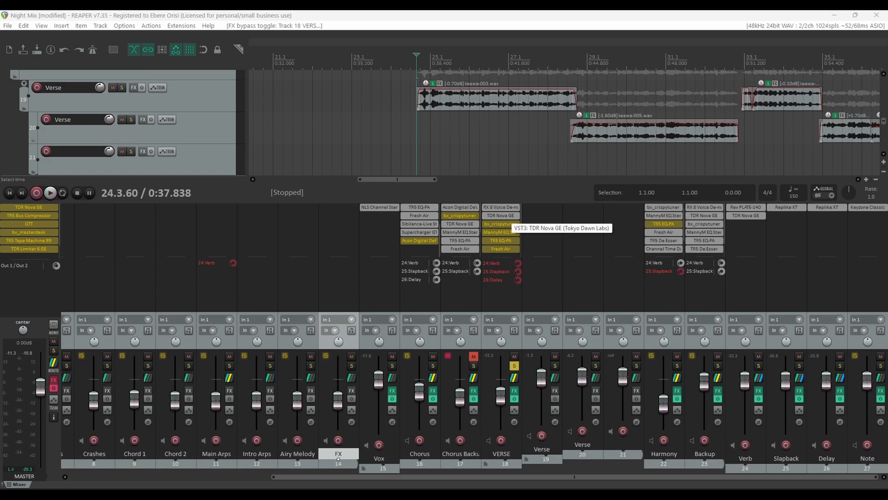
left_click(502, 216)
key("space")
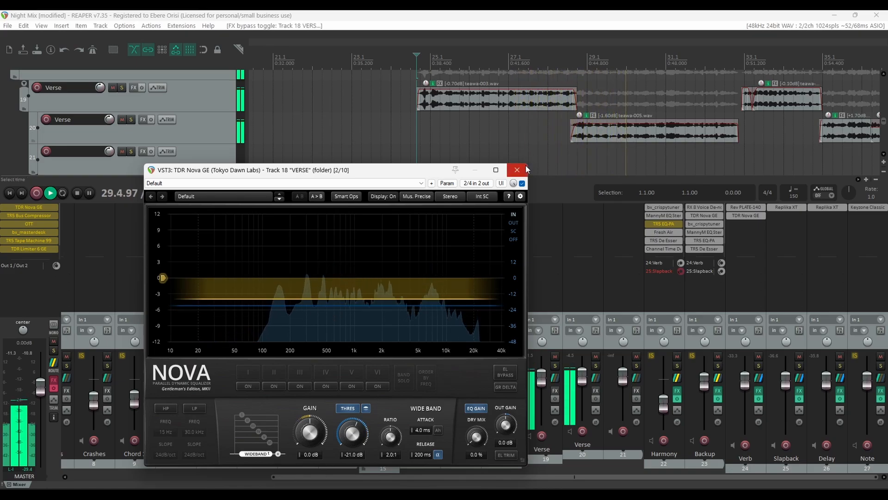
key("space")
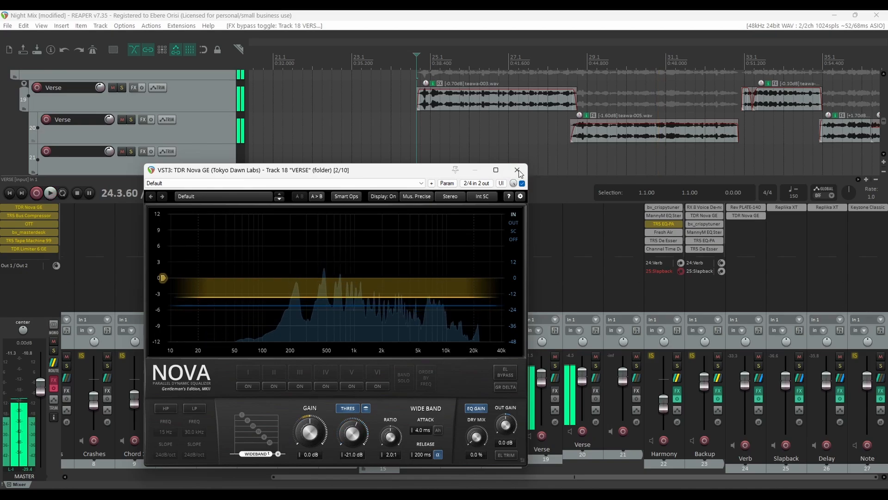
left_click(518, 171)
Step: Enable bx_crispytuner on the VERSE track and audition the tuned vocal with its settings open before closing it
left_click(498, 224, "ctrl")
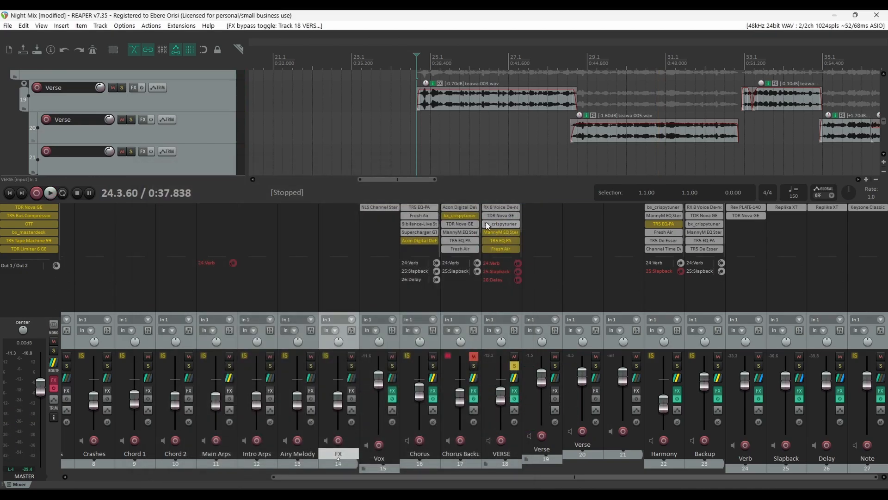
left_click(501, 224)
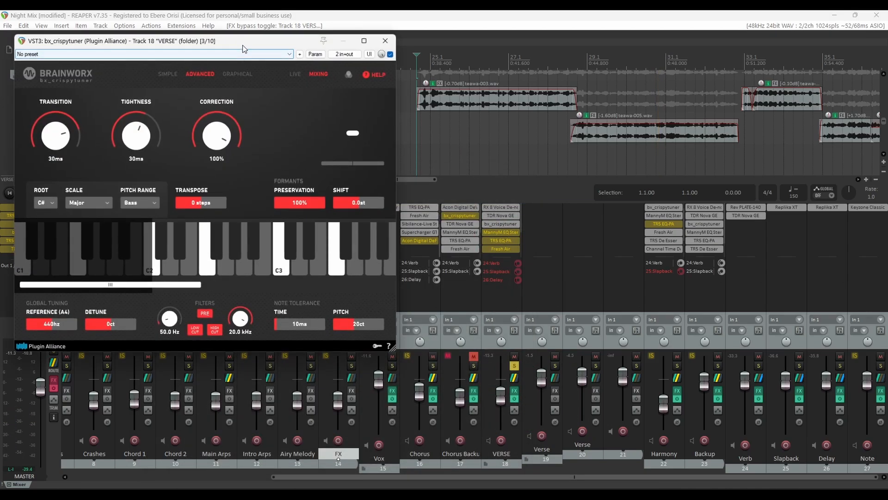
left_click_drag(242, 44, 299, 96)
key("space")
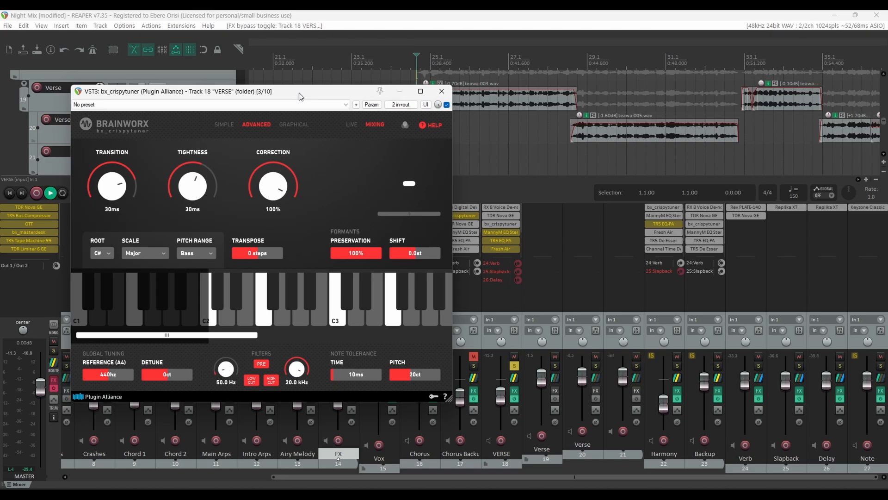
key("space")
key("space")
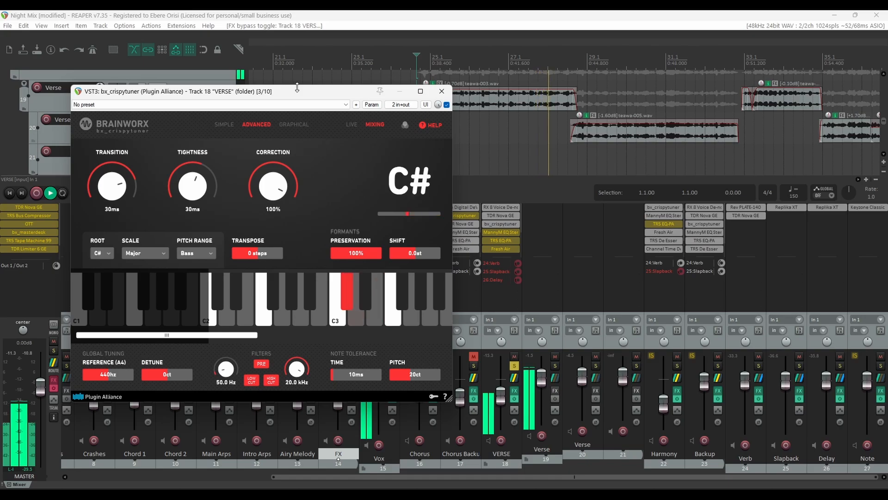
key("space")
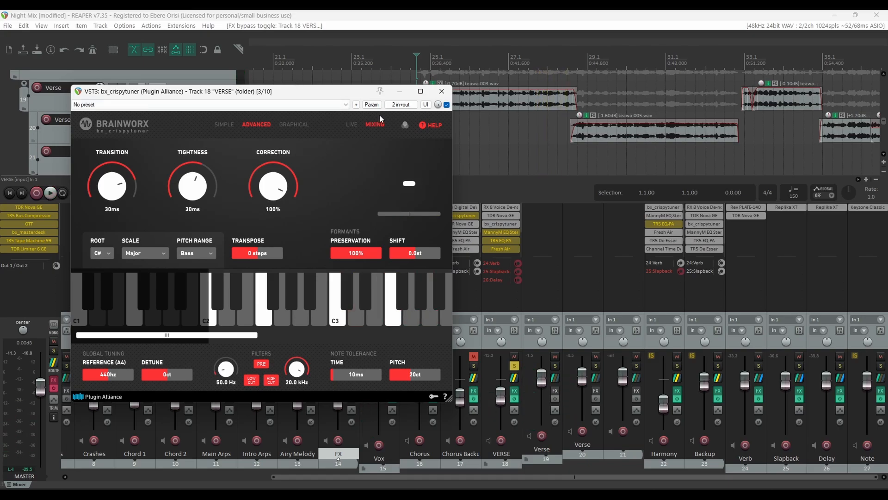
left_click(441, 92)
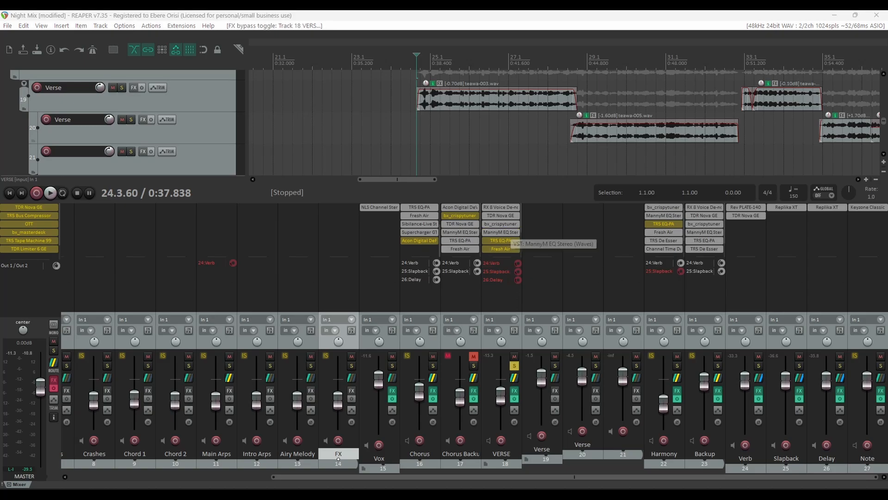
Step: Enable MannyM EQ Stereo on the VERSE track, compare the vocal with it bypassed and active, and close the plugin
left_click_drag(887, 430, 351, 176)
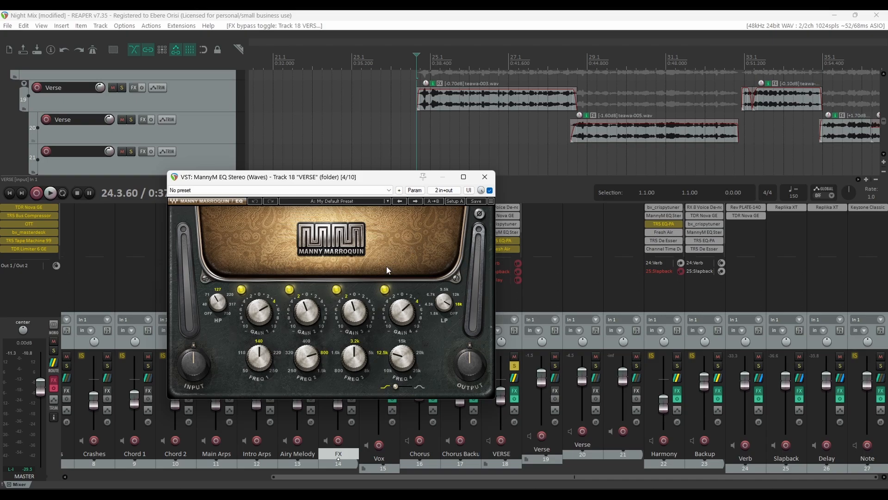
left_click(490, 190)
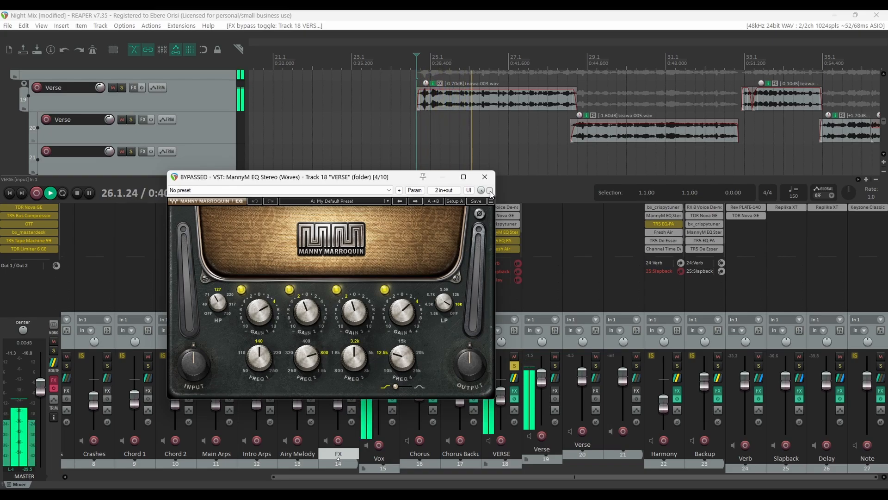
key("space")
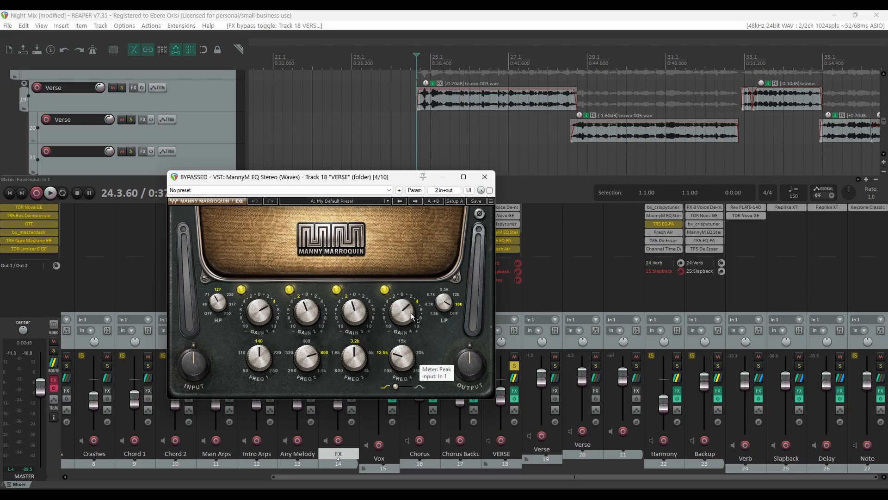
left_click(490, 190)
key("space")
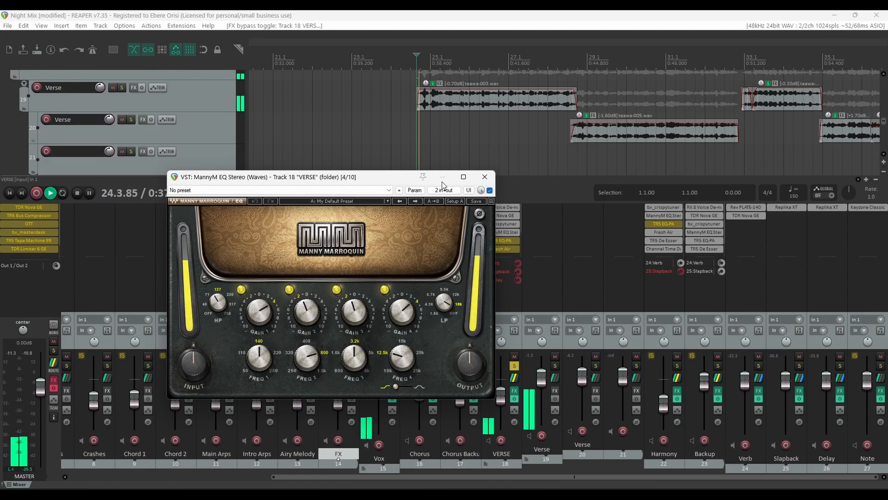
left_click(490, 190)
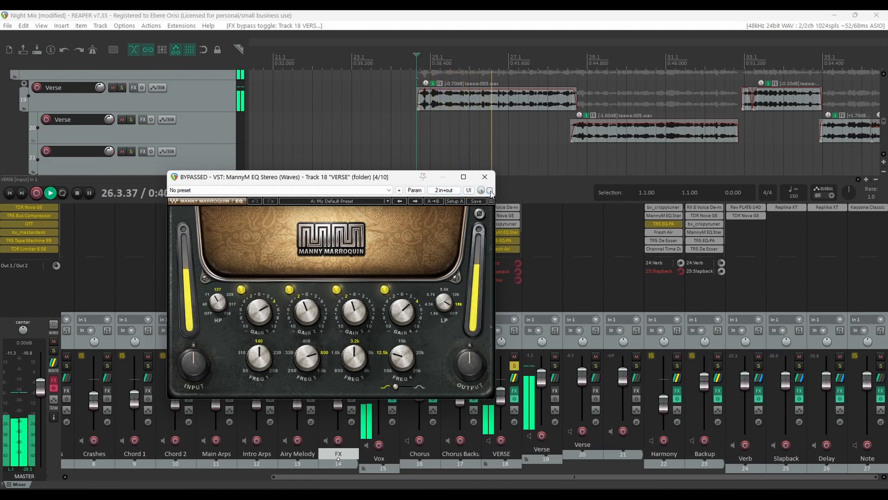
left_click(489, 190)
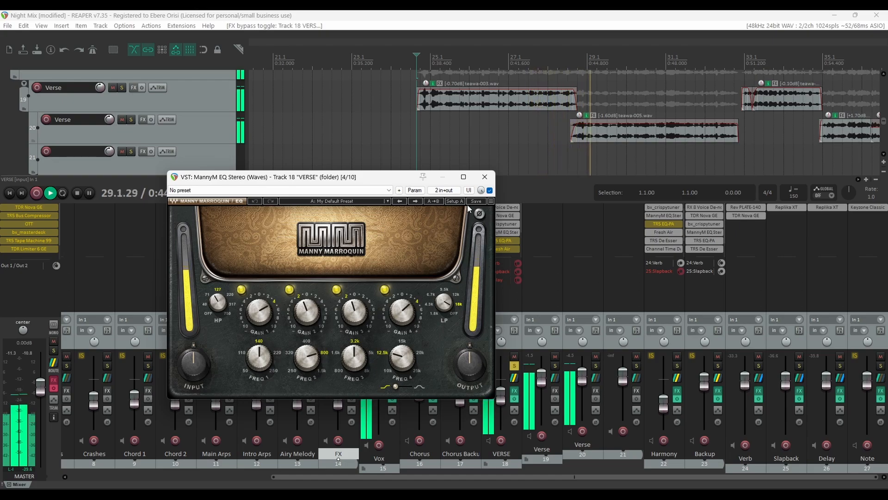
left_click(485, 176)
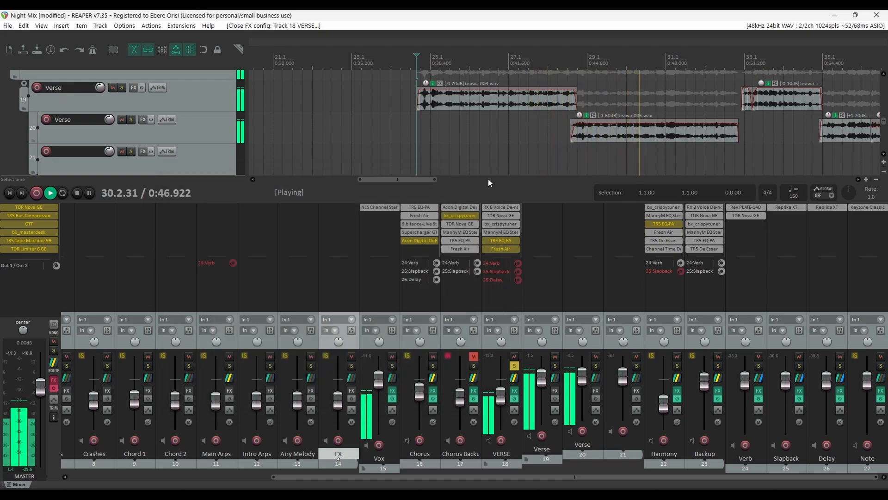
Step: Enable TR5 EQ-PA on the VERSE track, compare the vocal with it bypassed and active, and close the plugin
key("space")
left_click(506, 240, "shift")
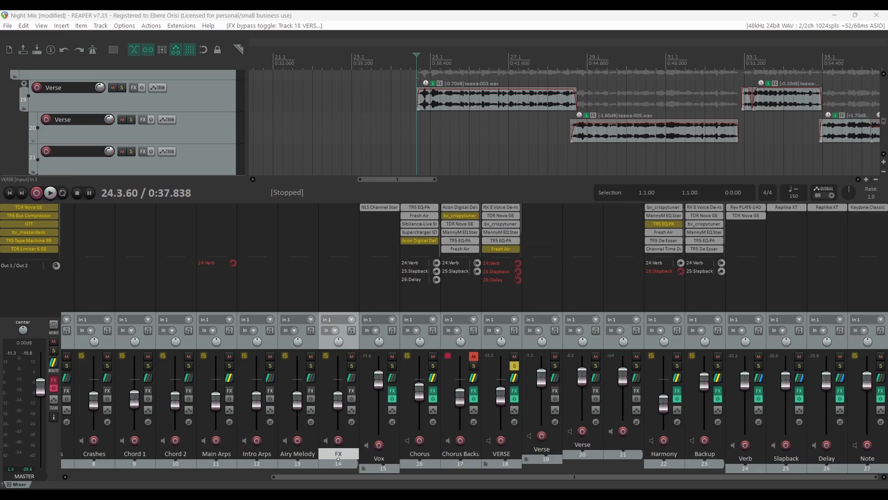
left_click(490, 240)
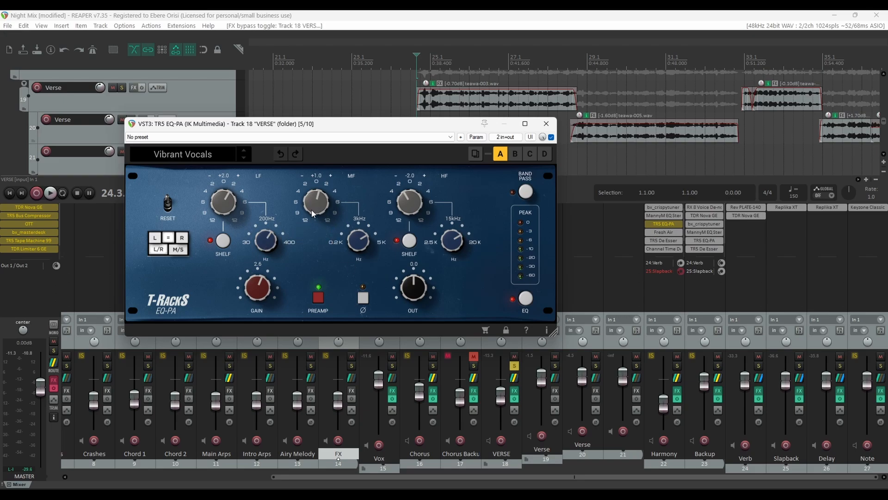
left_click(551, 137)
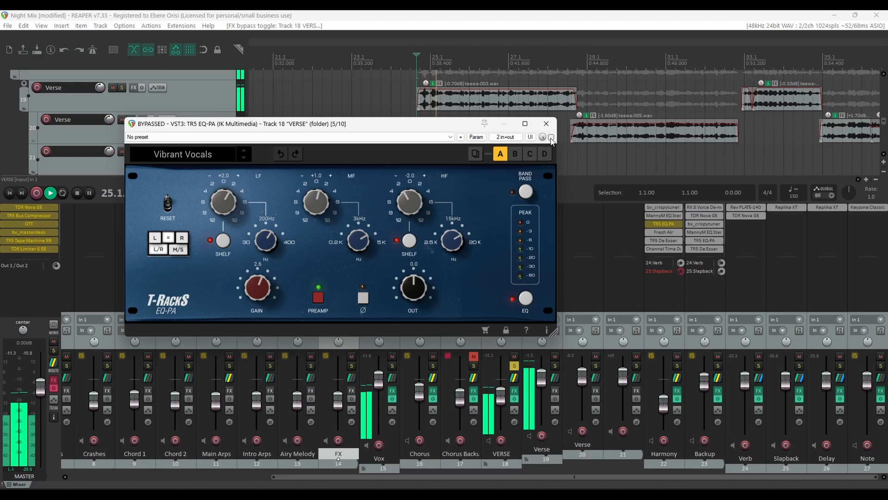
left_click(551, 138)
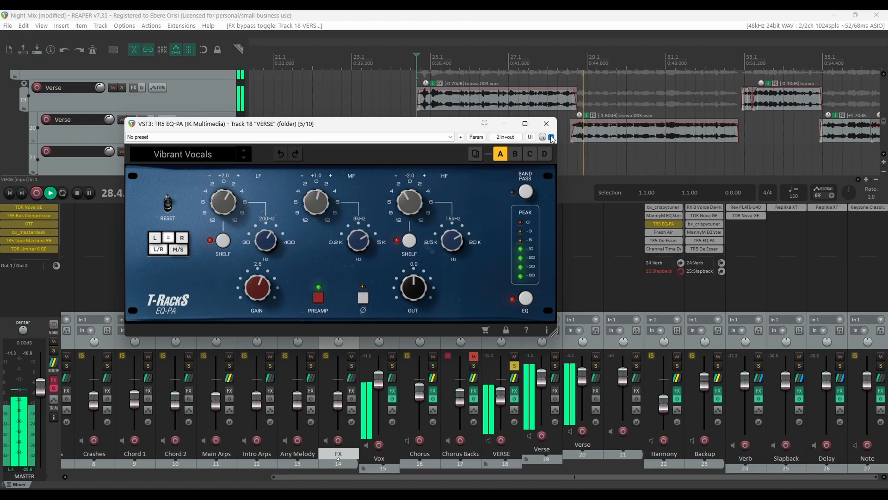
key("space")
left_click_drag(309, 123, 291, 124)
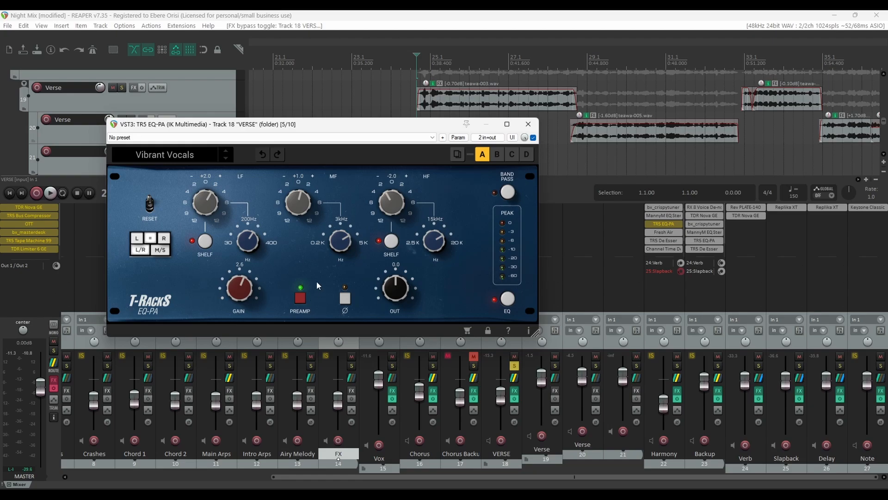
key("space")
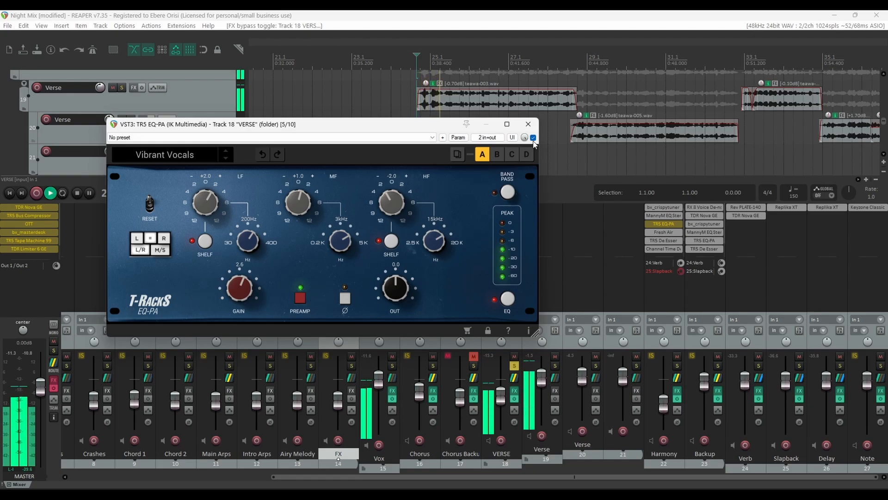
left_click(534, 137)
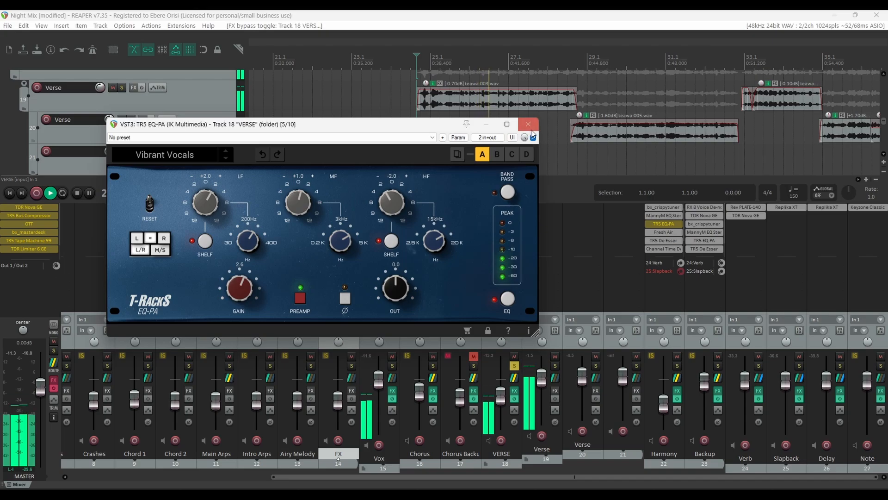
left_click(528, 124)
Step: Enable Fresh Air on the VERSE track, audition the vocal while toggling its bypass, and close the plugin
scroll(503, 235, "down", 2)
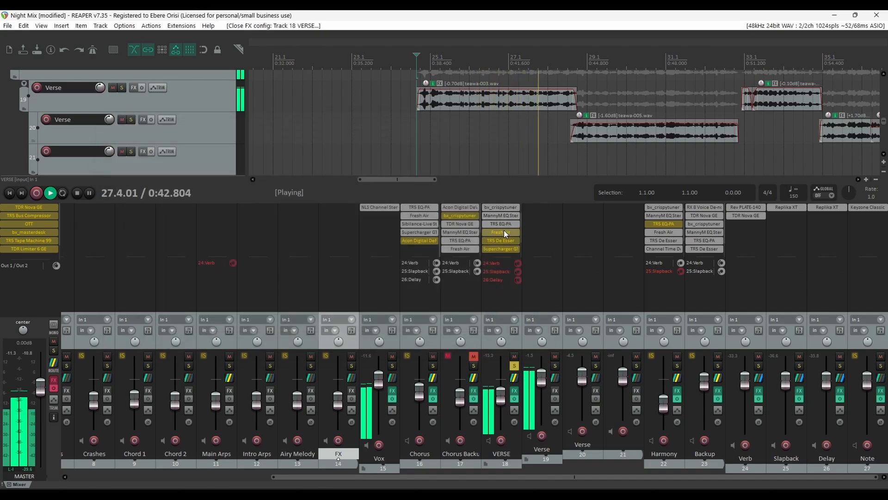
left_click(508, 231, "shift")
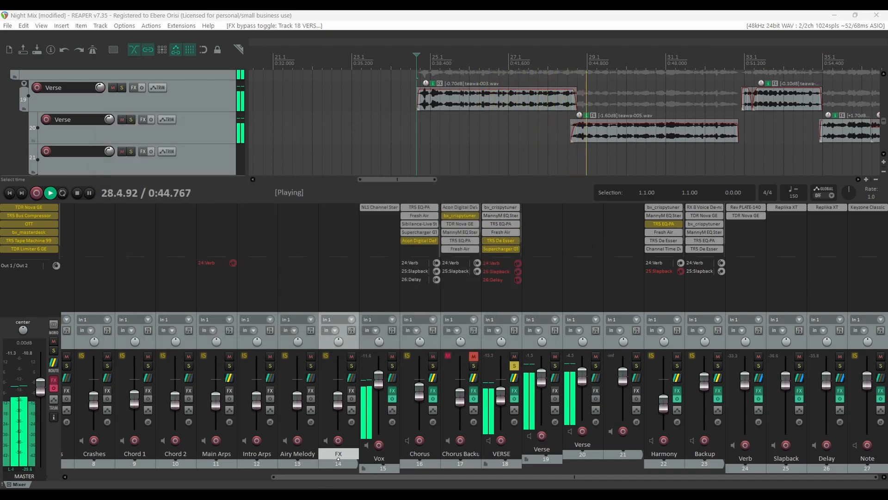
left_click(501, 232)
left_click_drag(699, 320, 420, 146)
key("space")
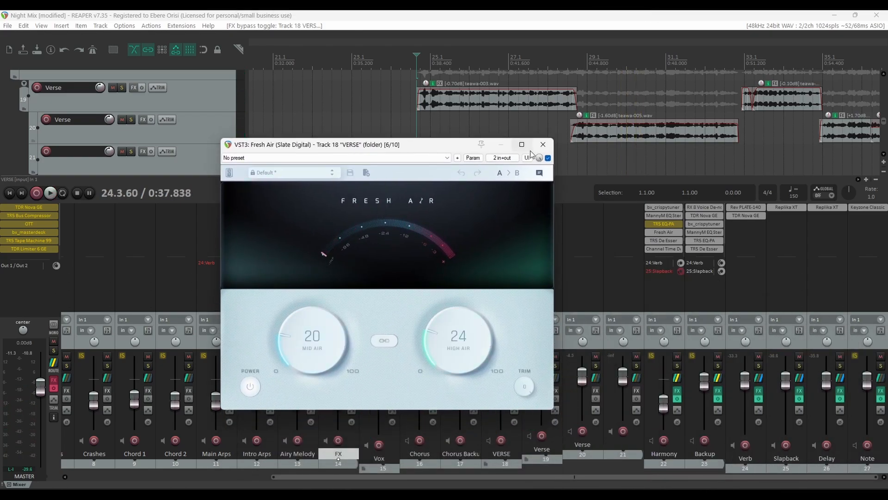
key("space")
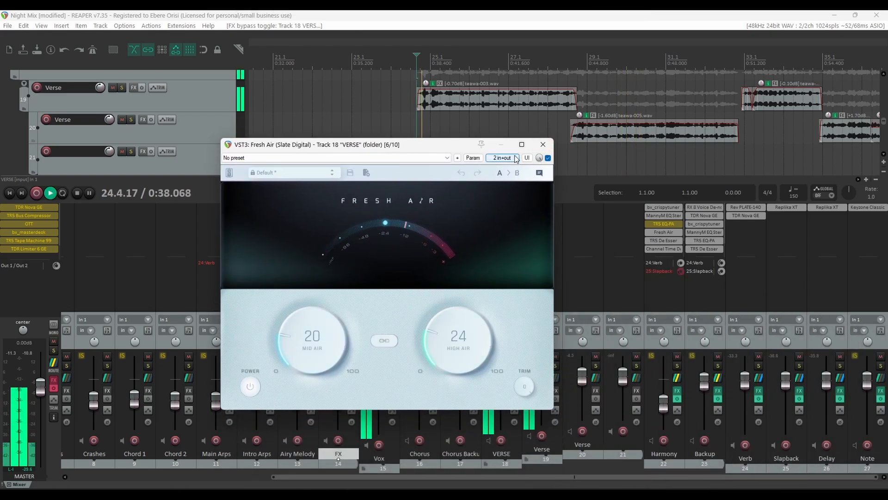
left_click(547, 158)
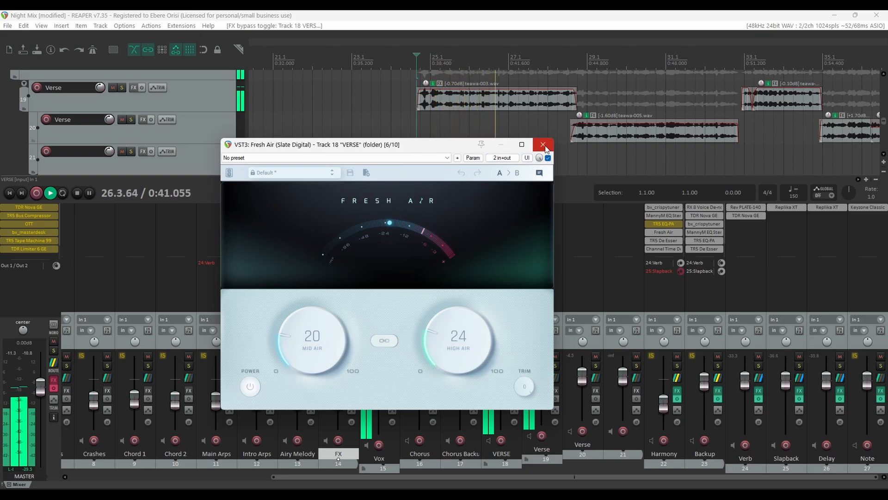
left_click(543, 145)
Step: Enable TR5 De Esser on the VERSE track and audition the vocal with its settings open
scroll(495, 238, "down", 1)
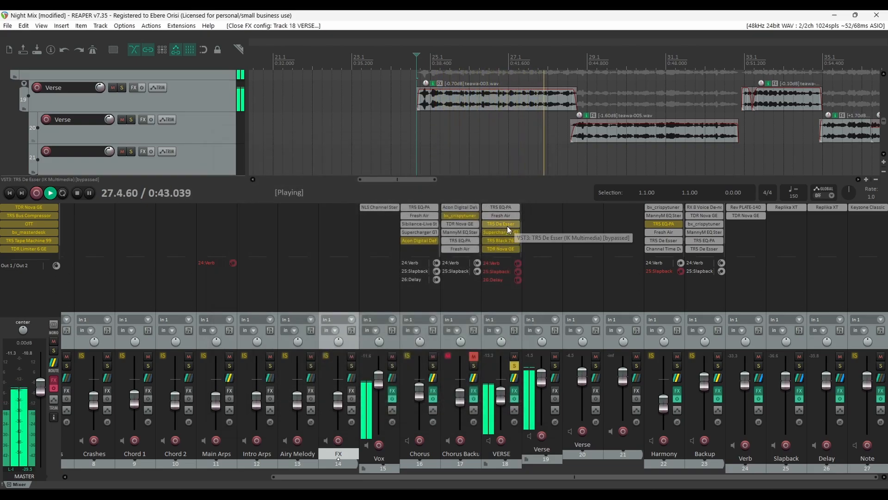
left_click(507, 224, "shift")
left_click(507, 223)
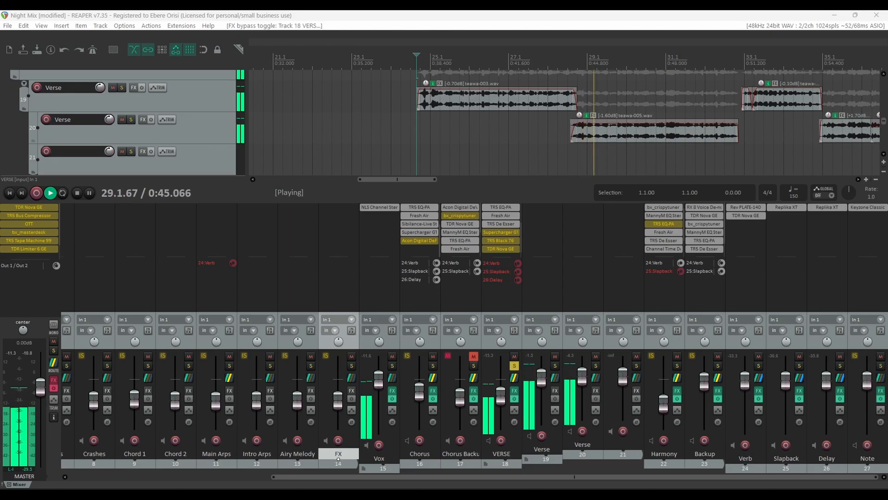
left_click_drag(442, 174, 386, 178)
key("space")
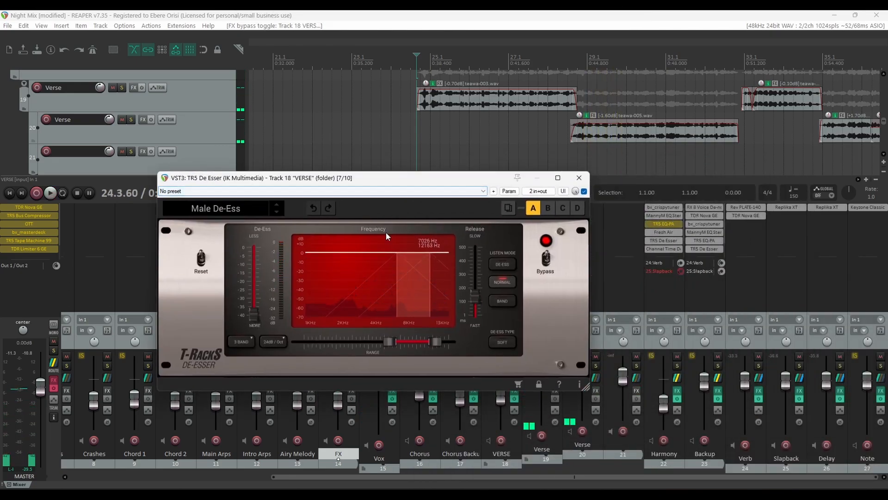
key("space")
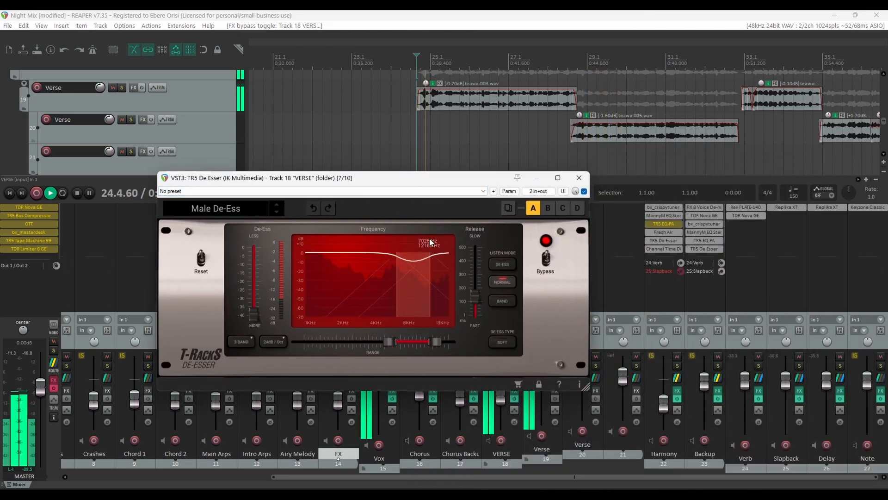
key("space")
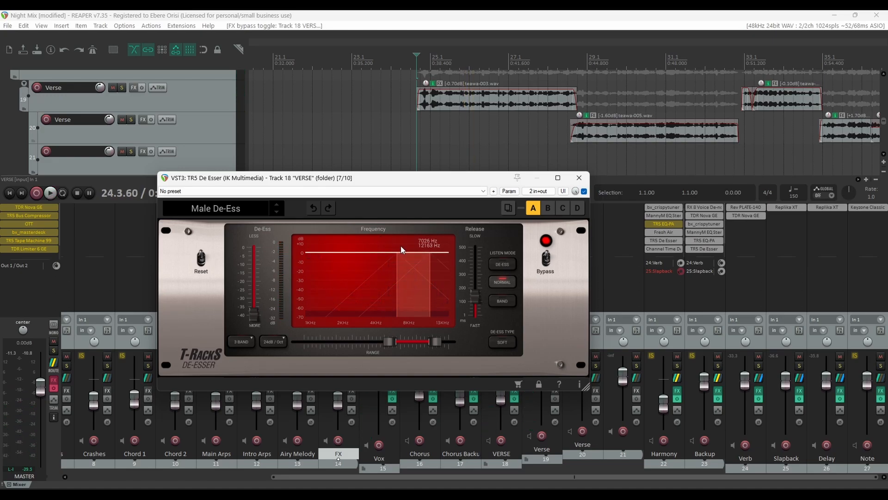
Step: Audition the de-esser's De-Ess listen mode on the verse vocal, return it to Normal, and close the plugin after stopping playback
key("space")
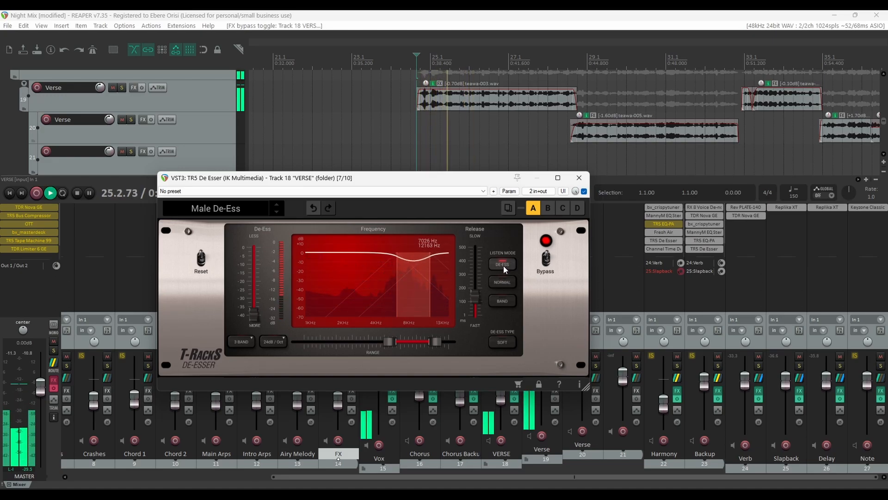
left_click(503, 265)
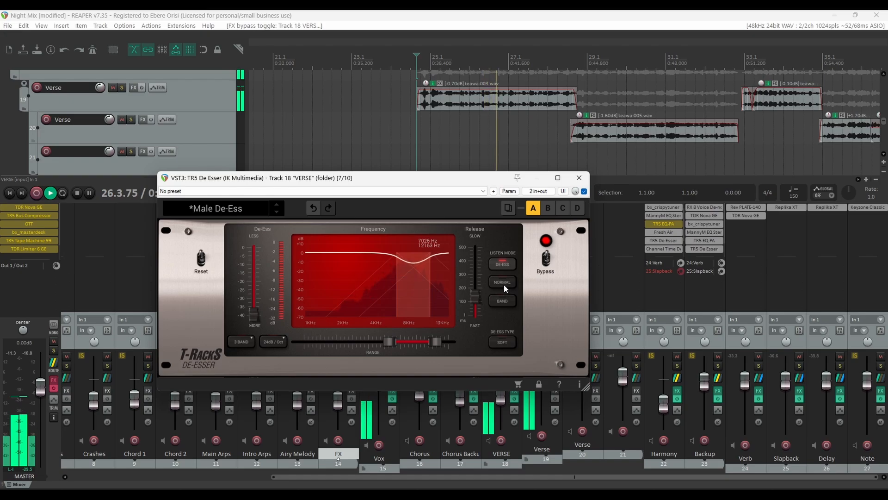
left_click(503, 283)
key("space")
key("space")
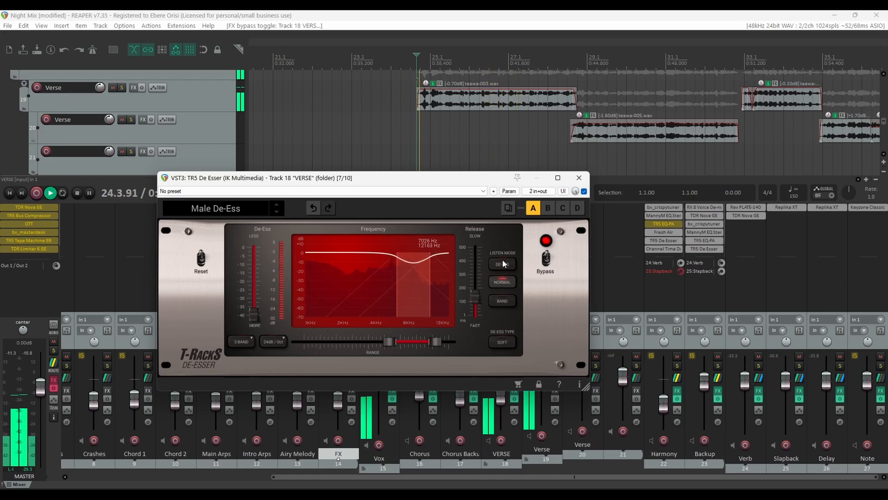
key("space")
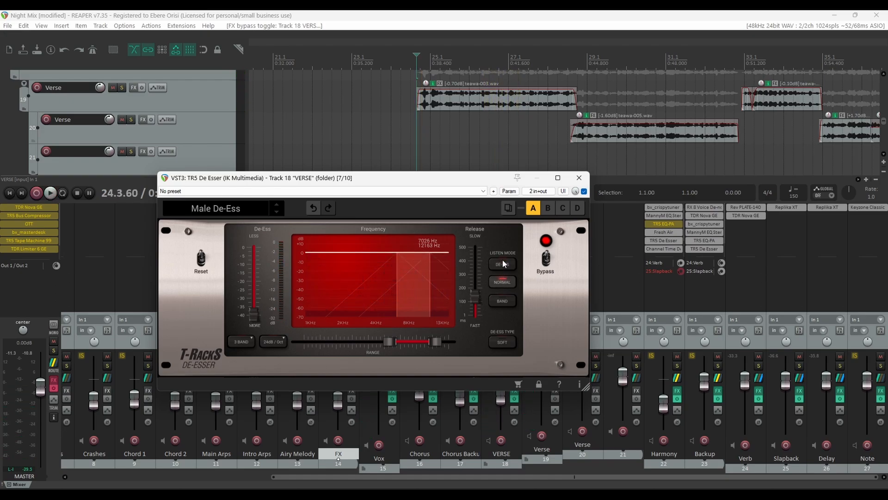
left_click_drag(474, 180, 312, 224)
Step: Enable Supercharger GT on the VERSE track, audition the vocal while toggling its bypass, then close it and stop playback
left_click(498, 216)
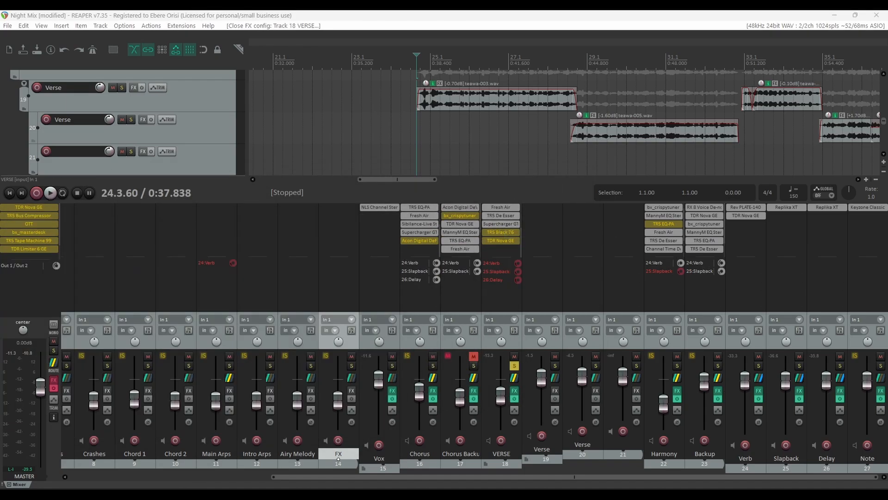
left_click_drag(444, 225, 442, 198)
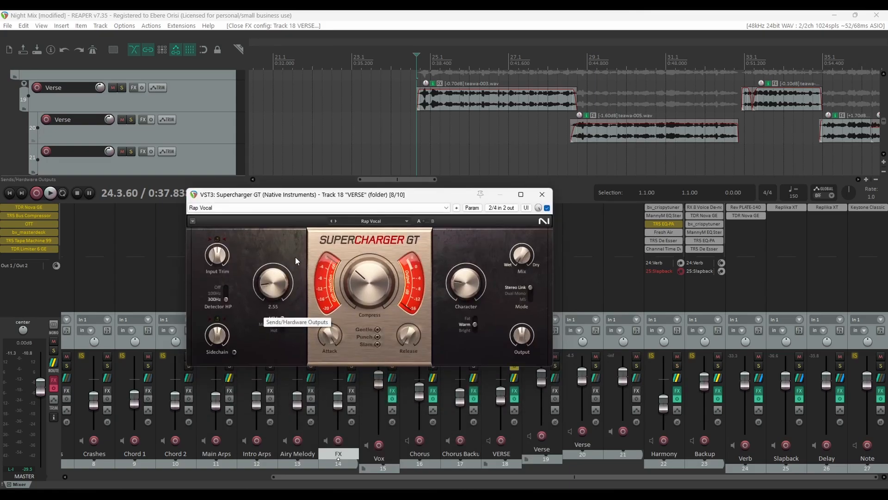
key("space")
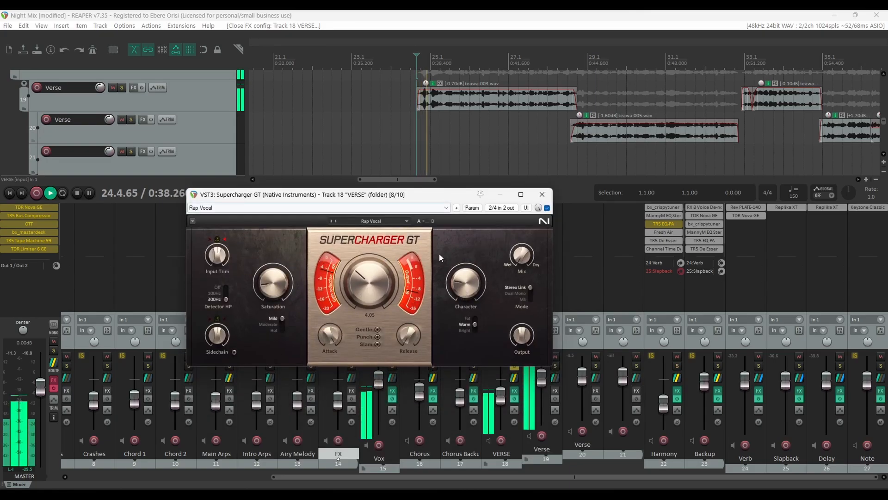
left_click(547, 208)
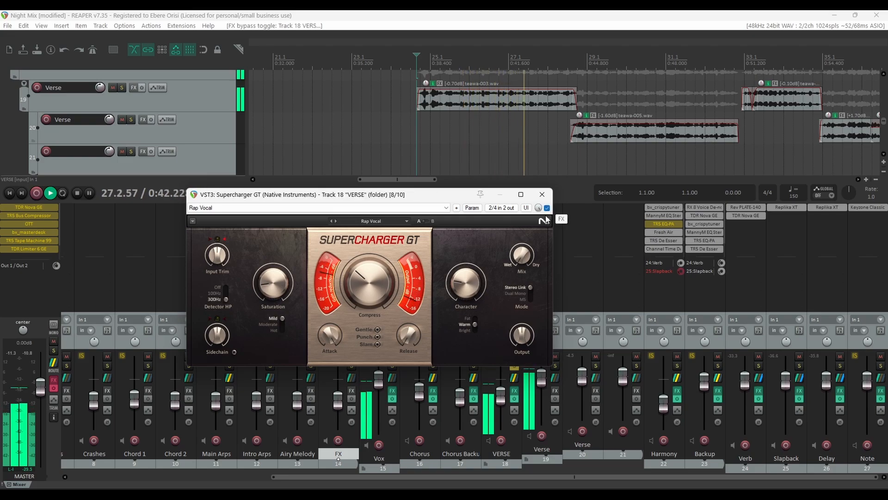
left_click(542, 193)
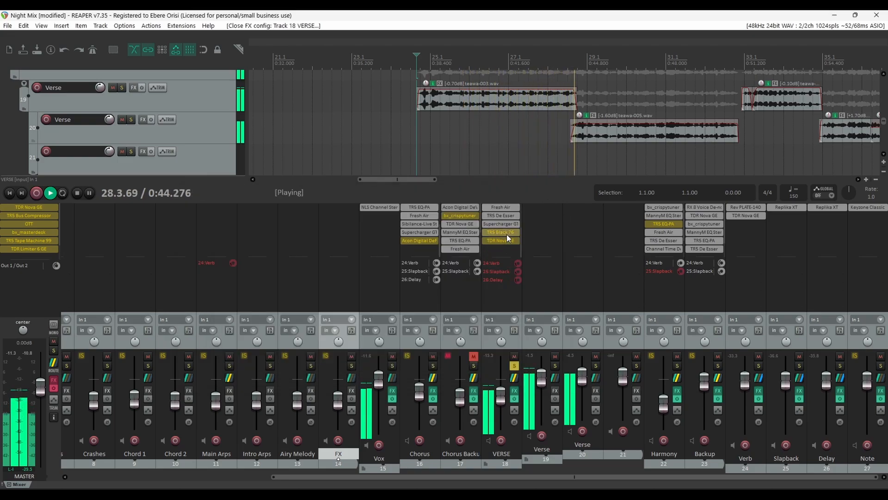
key("space")
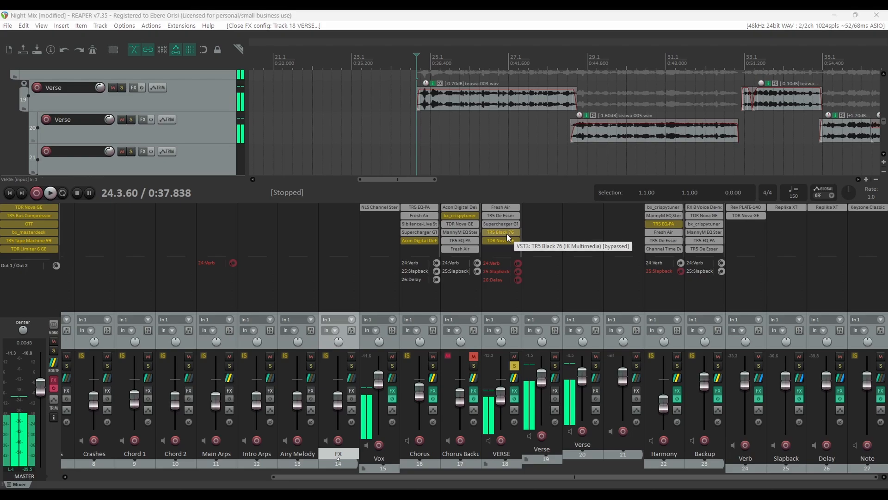
Step: Enable TR5 Black 76 on the VERSE track and audition the vocal with its settings open before closing it
left_click(507, 234, "shift")
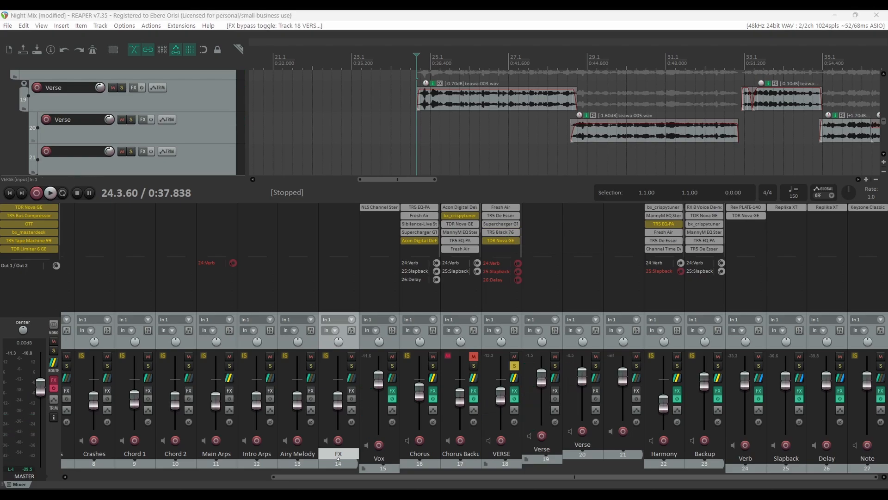
left_click(500, 232)
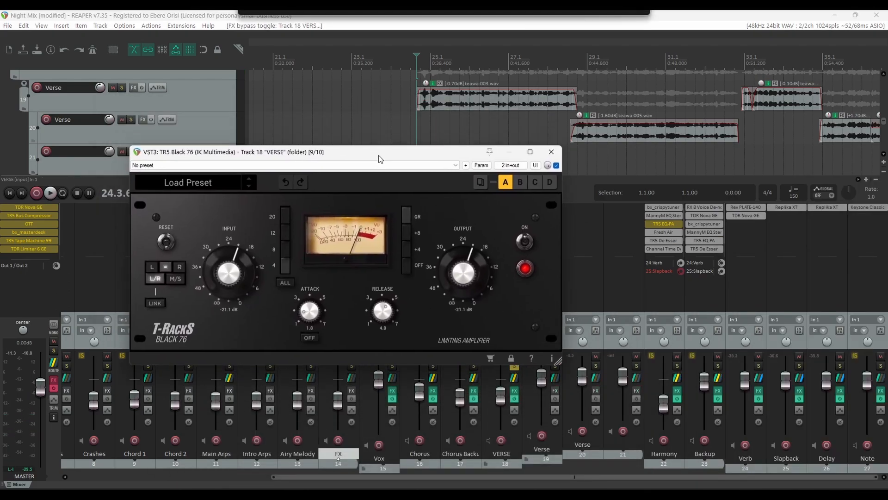
left_click_drag(378, 156, 380, 158)
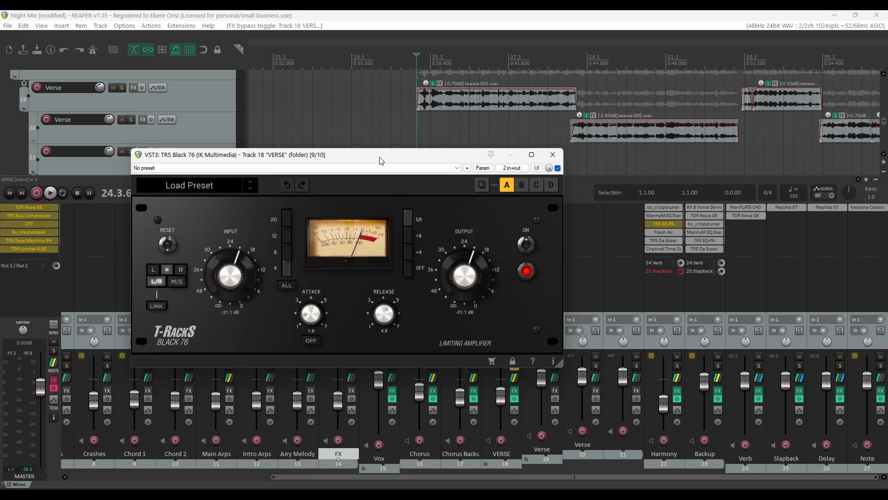
key("space")
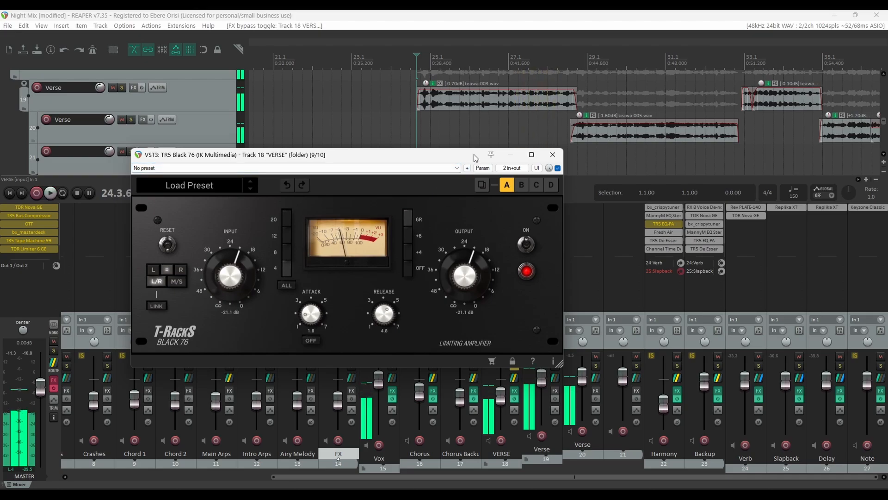
key("space")
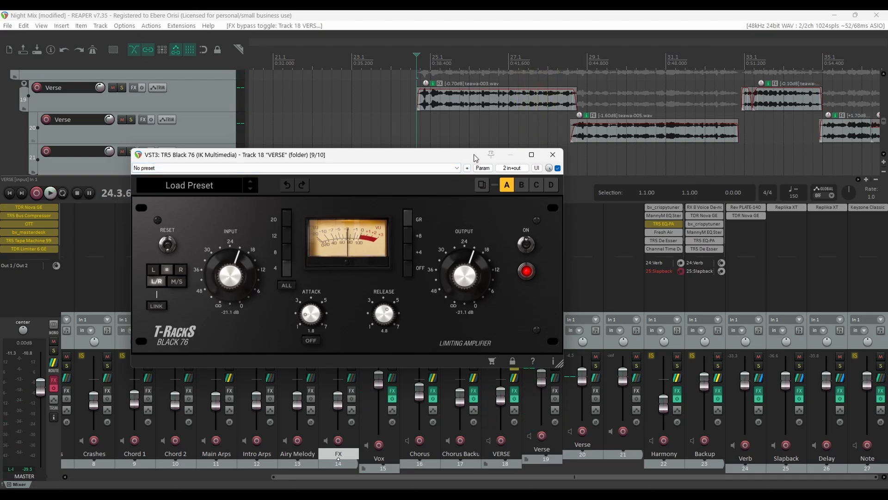
left_click(560, 158)
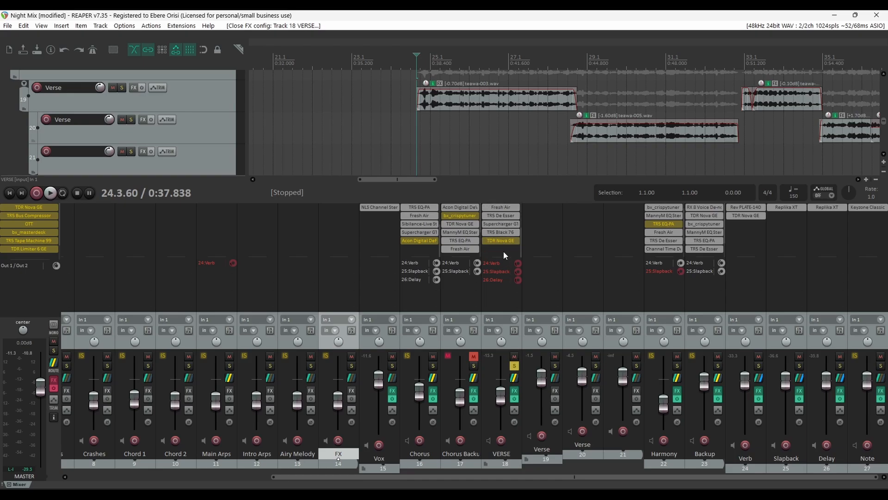
scroll(503, 250, "up", 1)
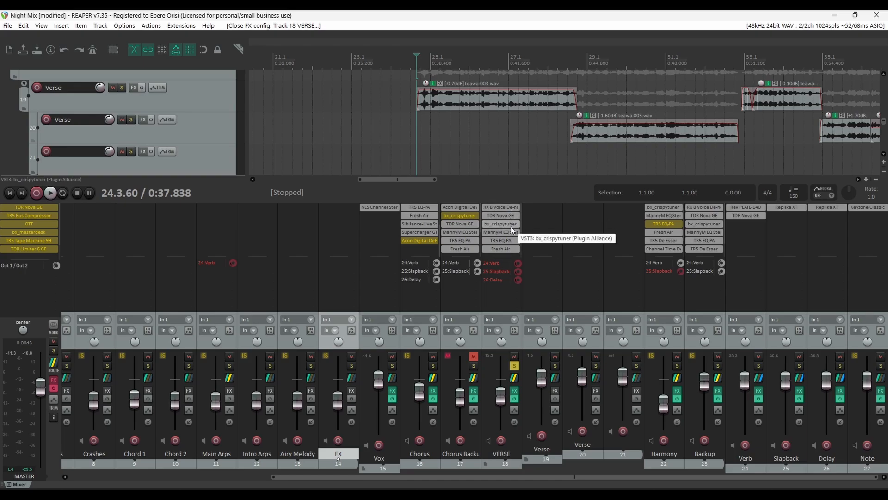
scroll(508, 234, "down", 3)
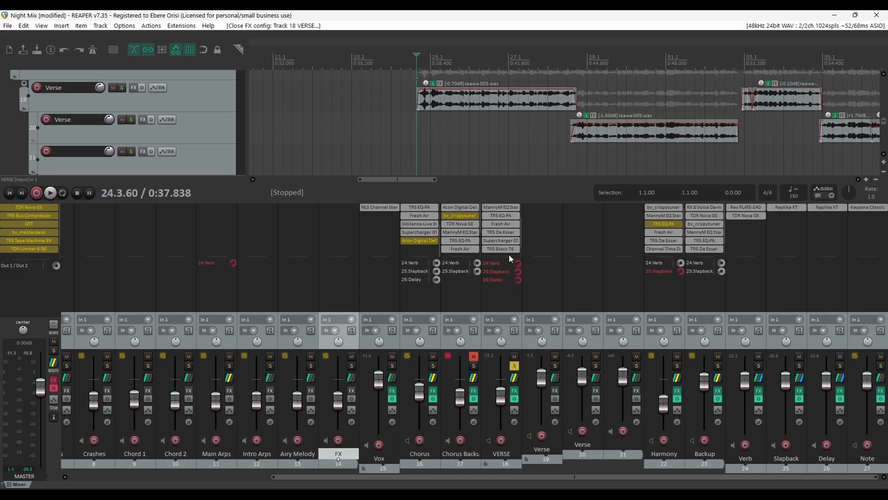
Step: Audition TR5 Black 76 on the soloed VERSE track and in the full mix while toggling its bypass, then stop playback and close it
left_click(508, 231)
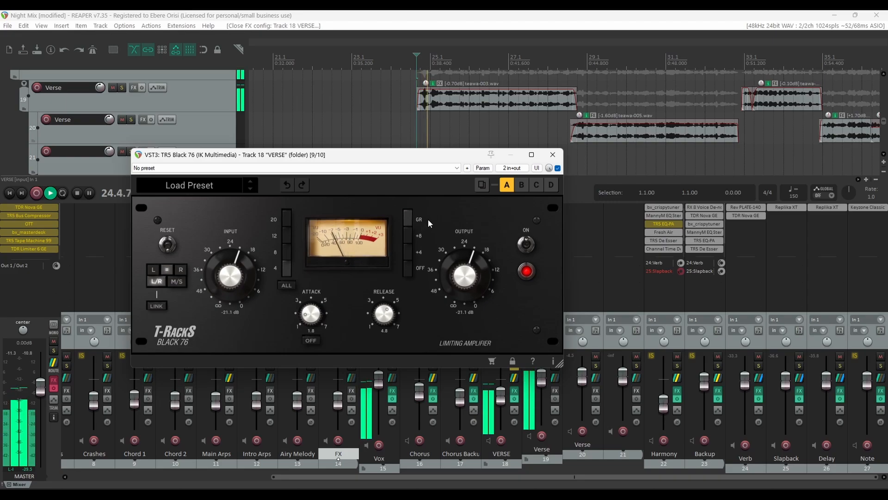
left_click(553, 154)
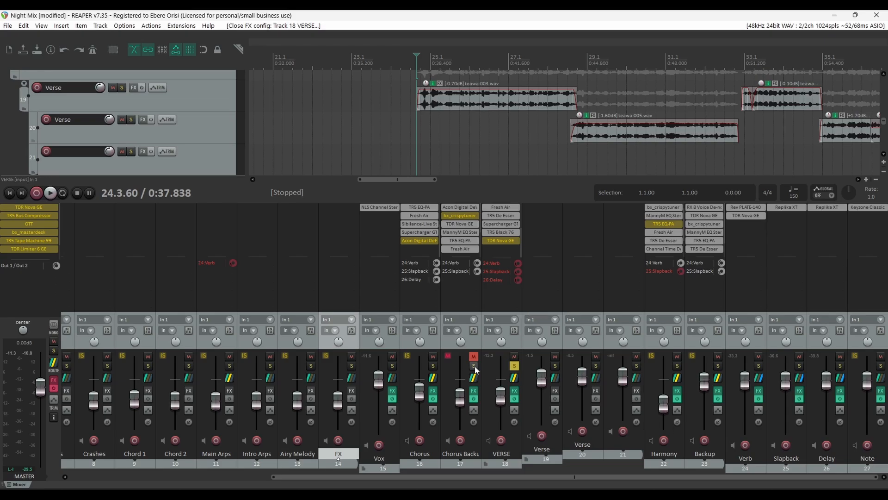
left_click(514, 366)
key("space")
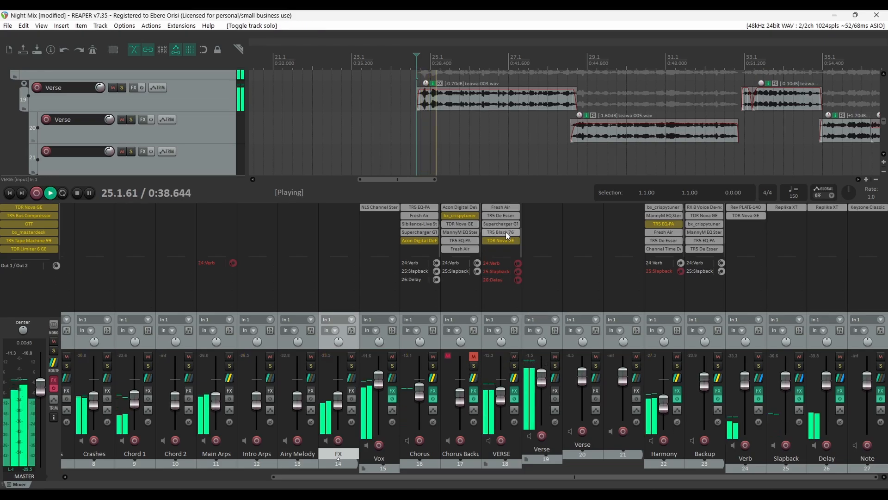
left_click(506, 232)
left_click(558, 168)
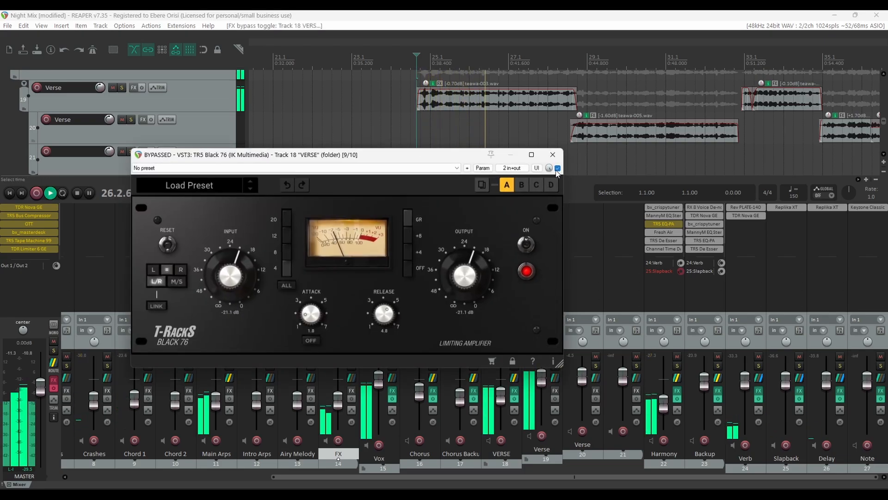
left_click(557, 168)
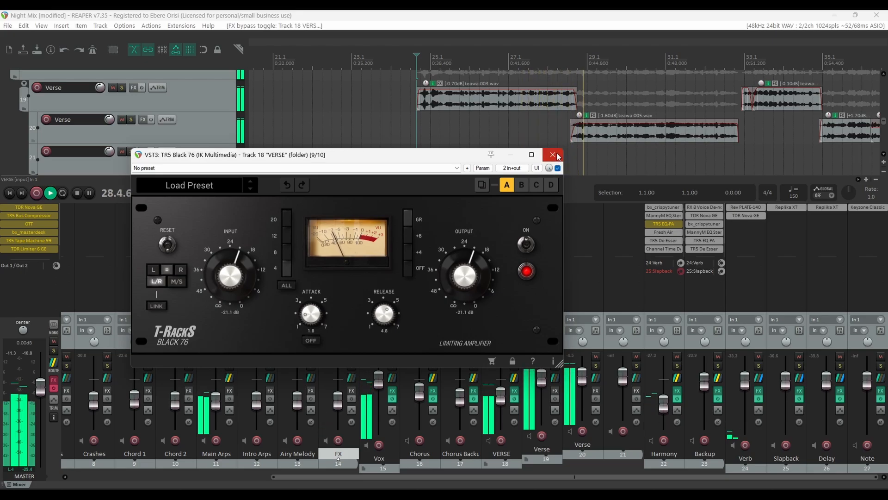
key("space")
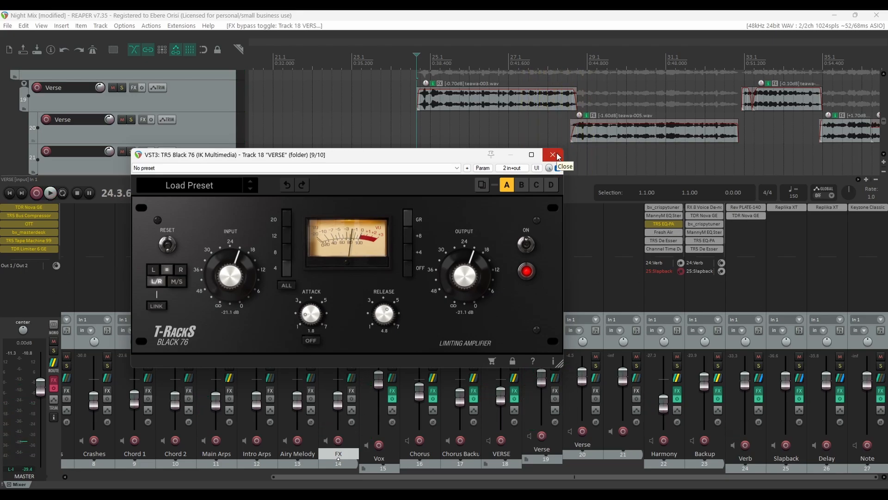
left_click(553, 155)
Step: Solo the VERSE track, enable TDR Nova GE at the end of its chain, and audition its settings before closing the plugin
left_click(514, 366)
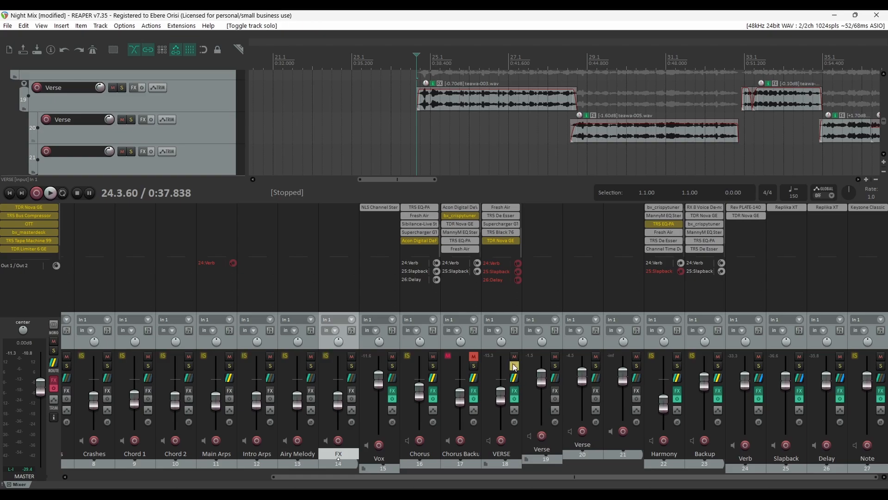
left_click(504, 242, "shift")
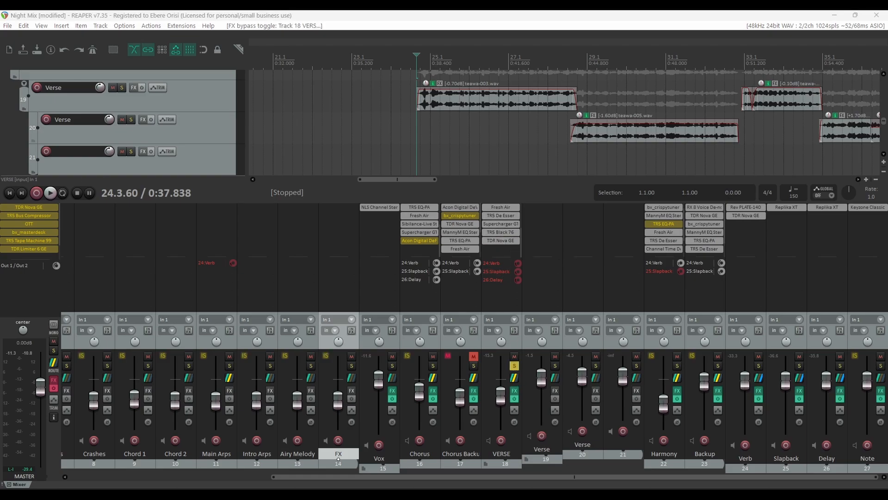
left_click_drag(887, 447, 343, 107)
key("space")
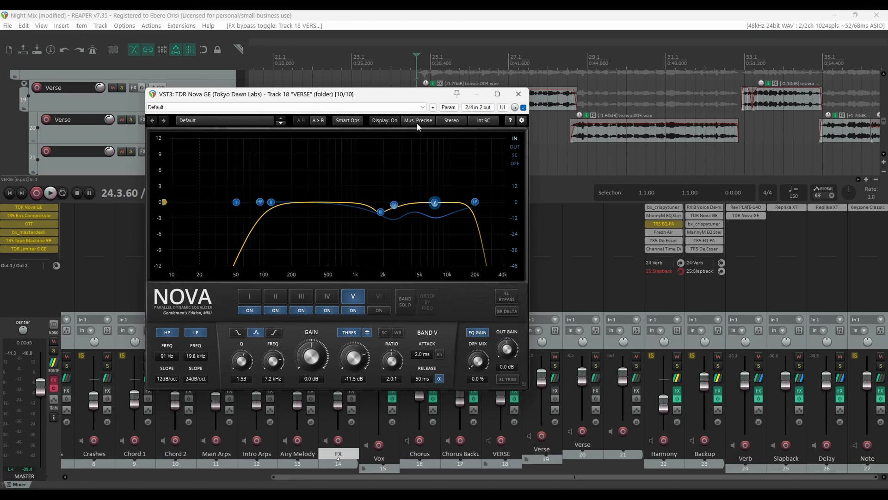
left_click(519, 94)
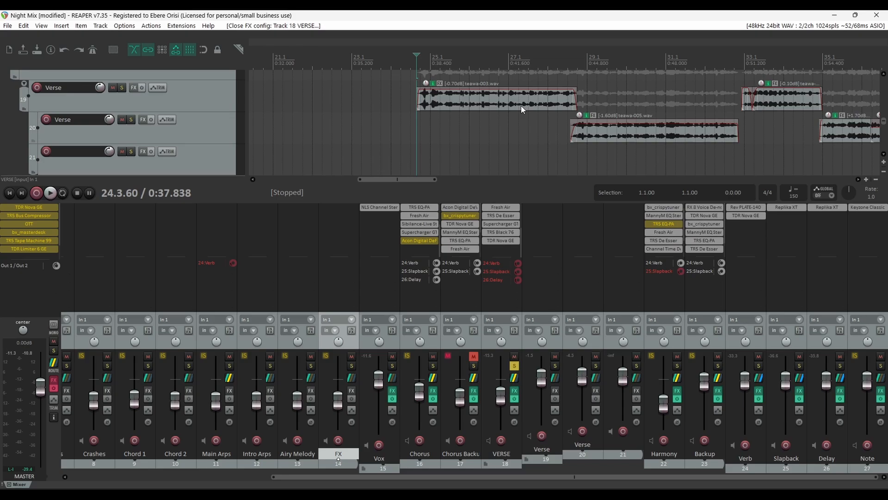
Step: Unmute the VERSE track's Verb, Slapback and Delay sends, audition them soloed and in the unsoloed full mix, then stop playback
scroll(464, 110, "down", 2)
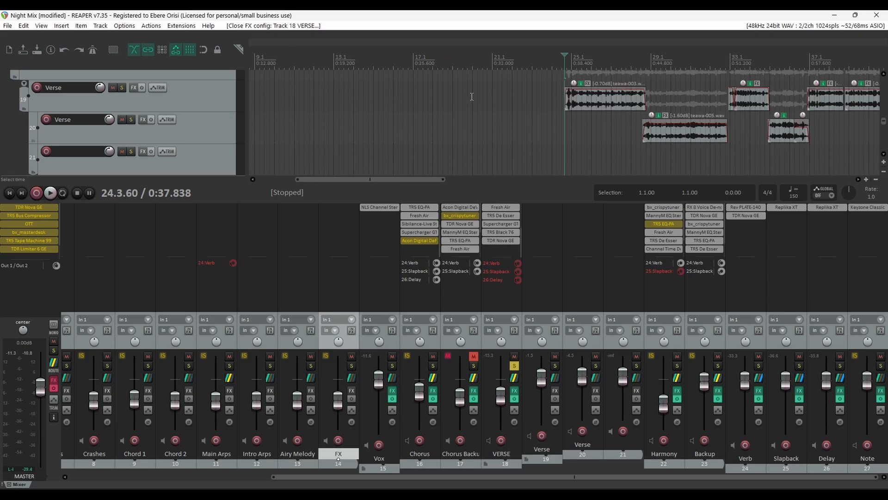
scroll(485, 93, "up", 3)
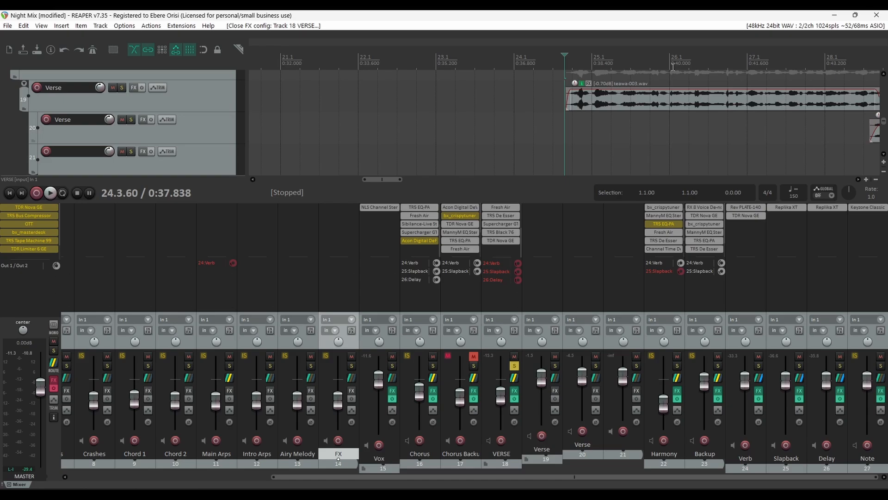
left_click(491, 263)
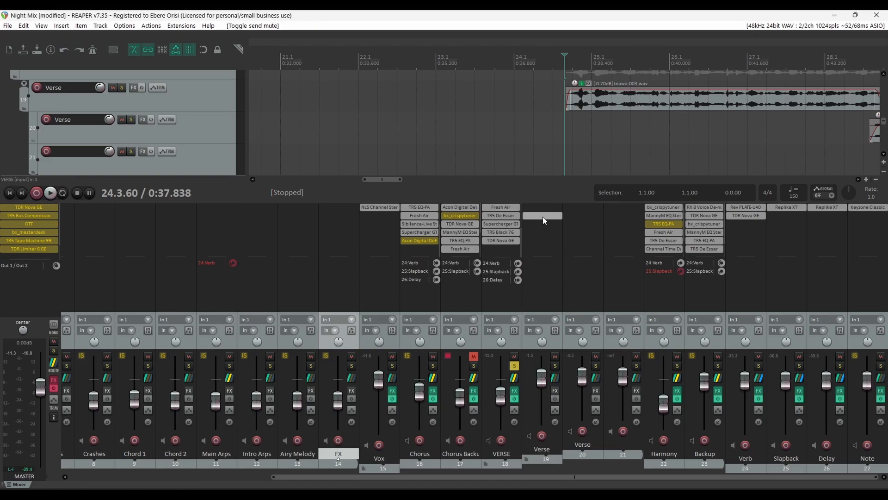
key("space")
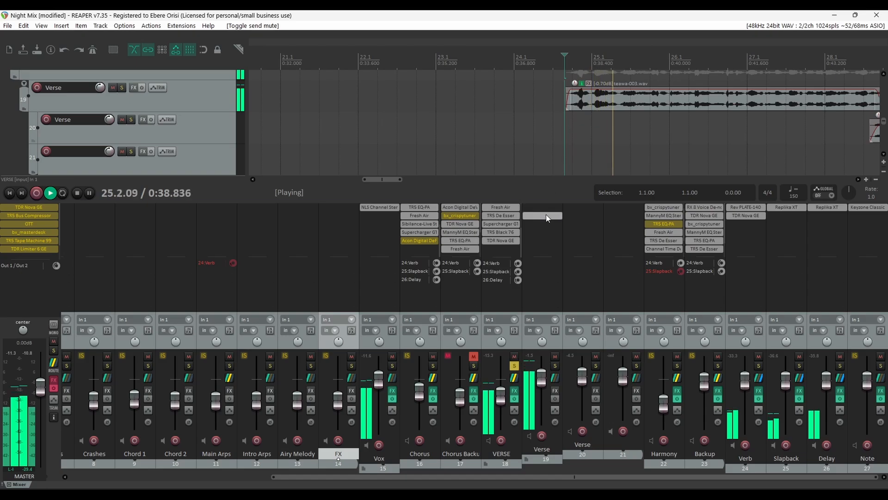
left_click(514, 367)
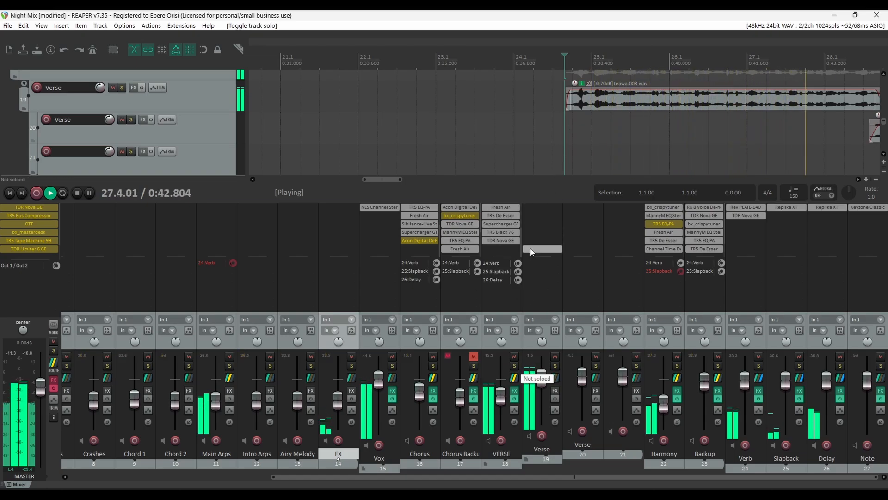
key("space")
Step: Bring the Harmony and Backup tracks into view and play the full mix from the start of the verse
scroll(222, 132, "up", 3)
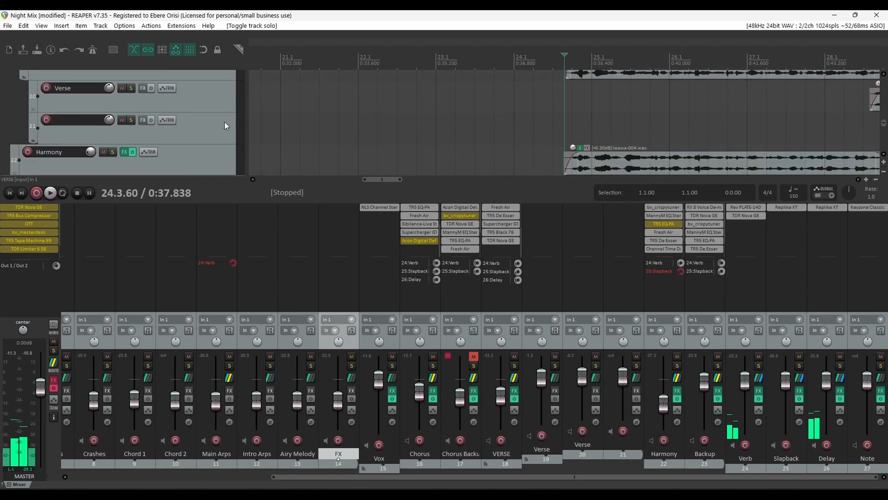
scroll(229, 129, "down", 4)
scroll(470, 130, "down", 4)
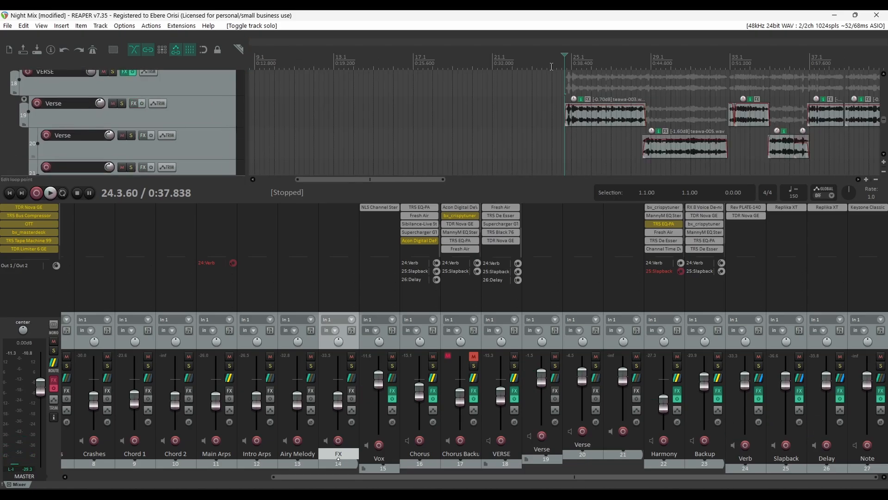
scroll(216, 113, "down", 4)
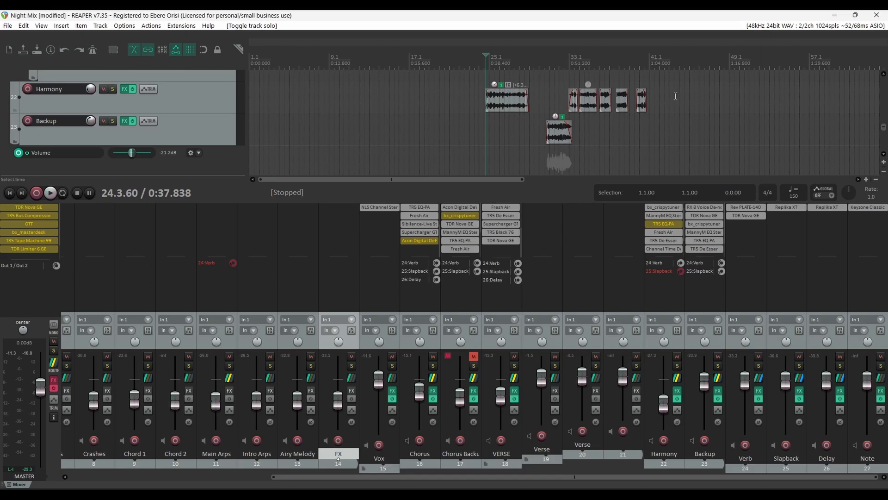
key("space")
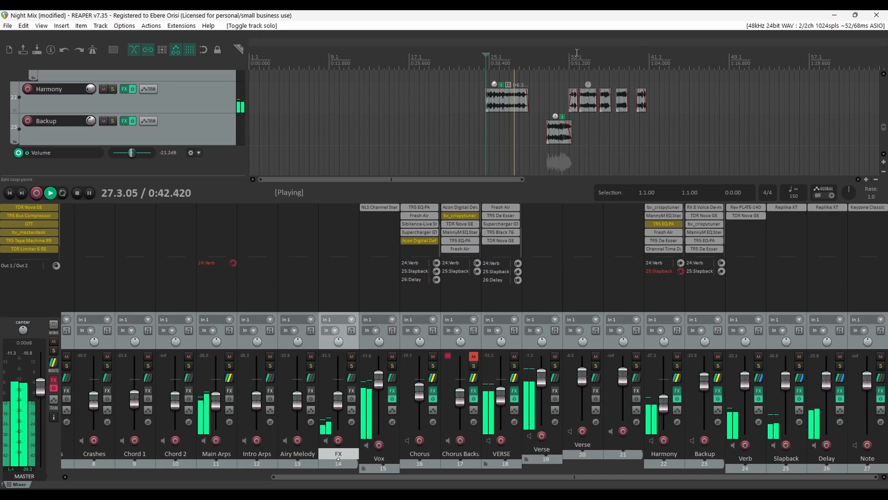
Step: Audition the verse vocals together by soloing the VERSE, Backup and Harmony tracks, leaving the Verb track unsoloed
left_click(513, 366)
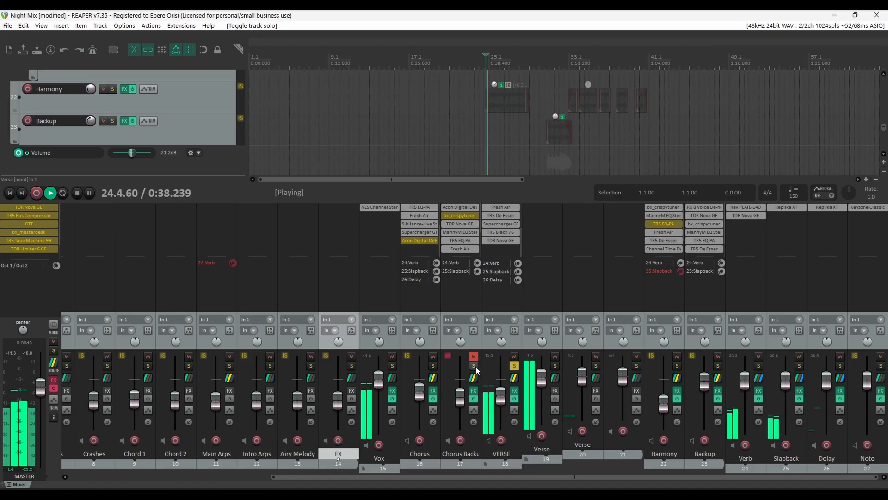
left_click(718, 366)
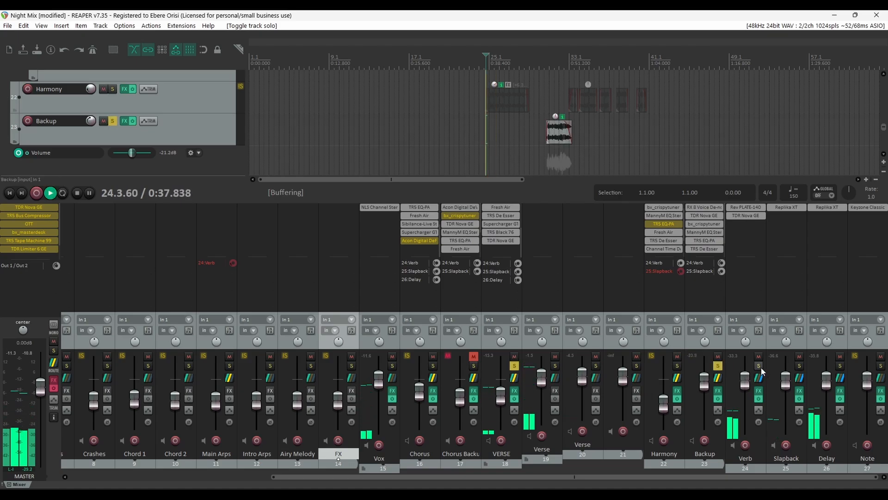
left_click(758, 366)
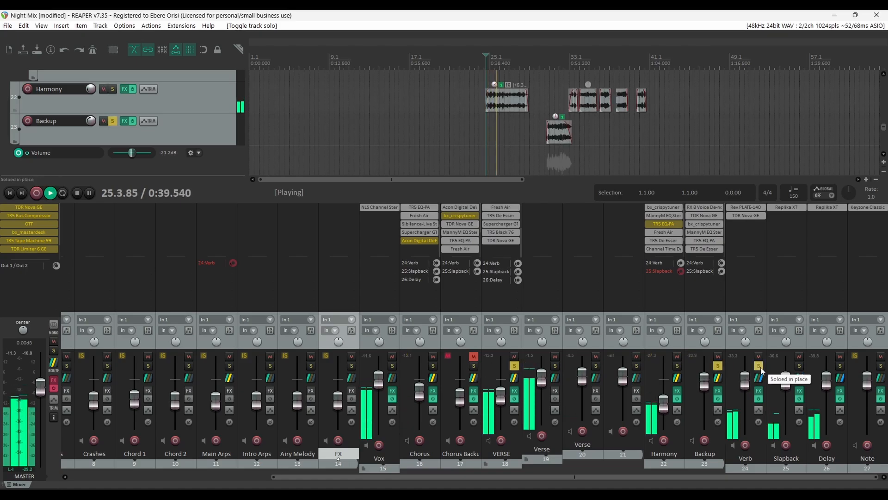
key("space")
left_click(677, 367)
key("space")
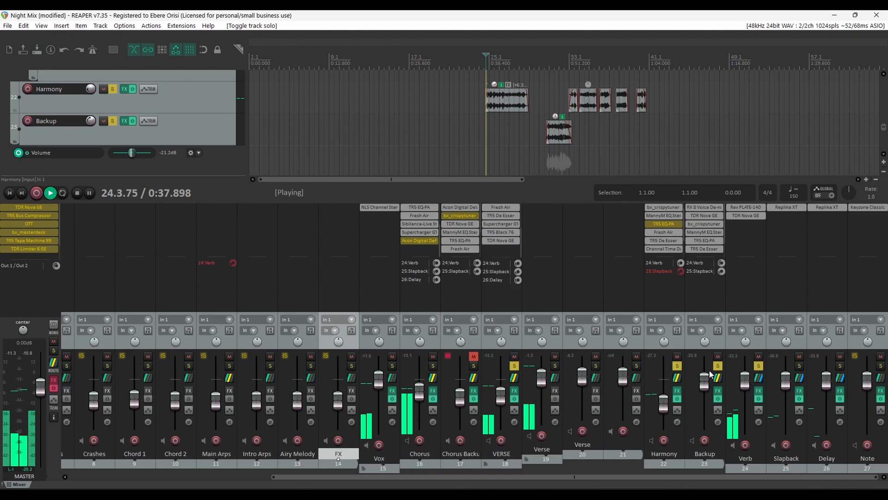
left_click(764, 367)
left_click(760, 366)
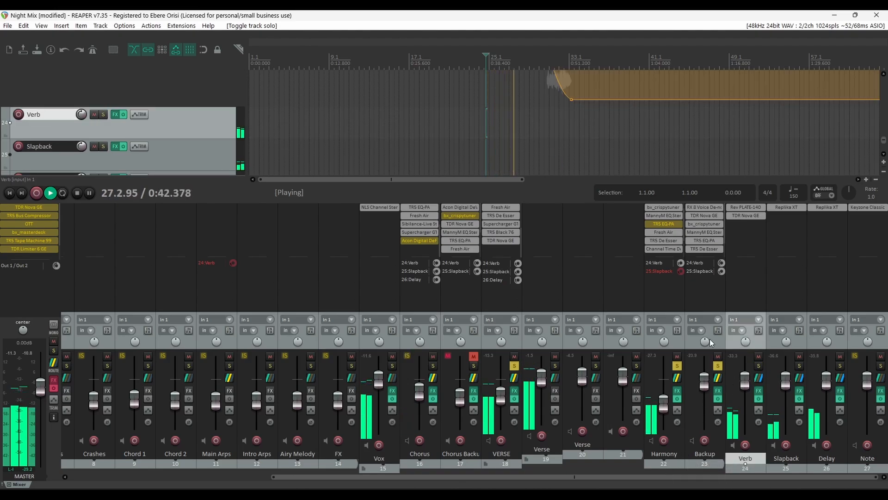
Step: Examine the verse, Harmony and Backup clips and Backup's Volume and Pan envelopes with the mixer temporarily hidden, then stop playback
scroll(200, 122, "up", 4)
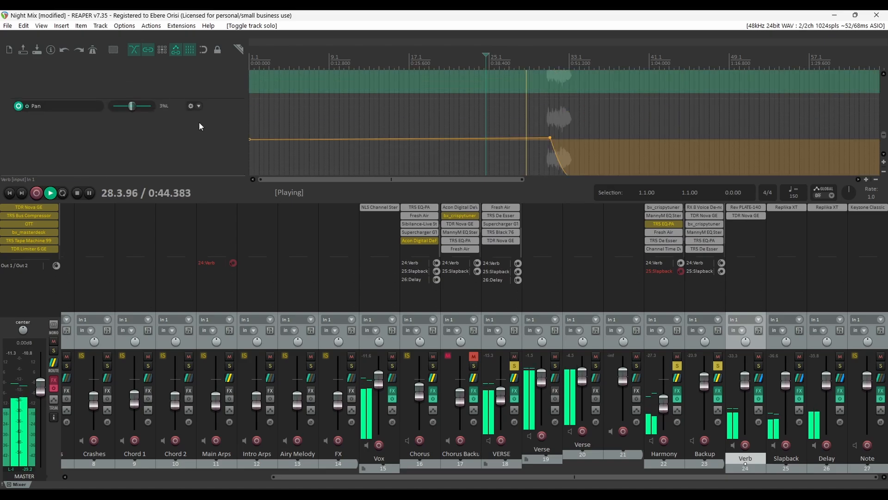
scroll(206, 121, "down", 2)
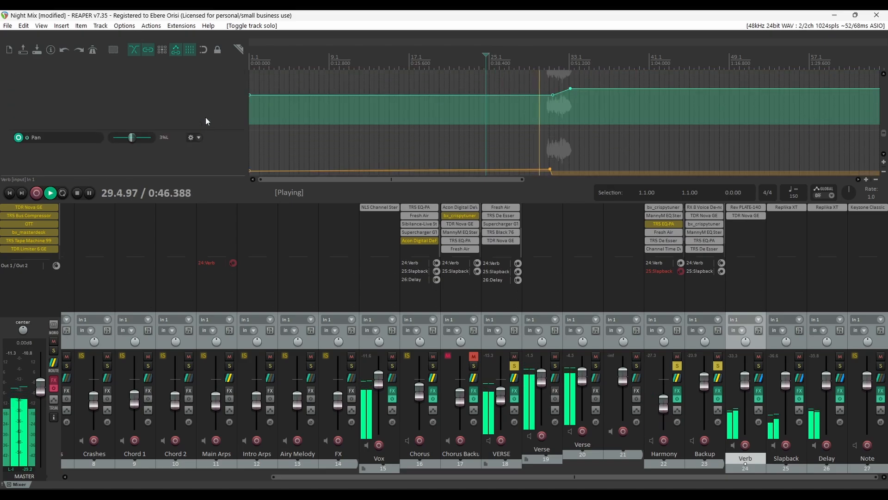
scroll(206, 121, "down", 2)
scroll(205, 118, "up", 3)
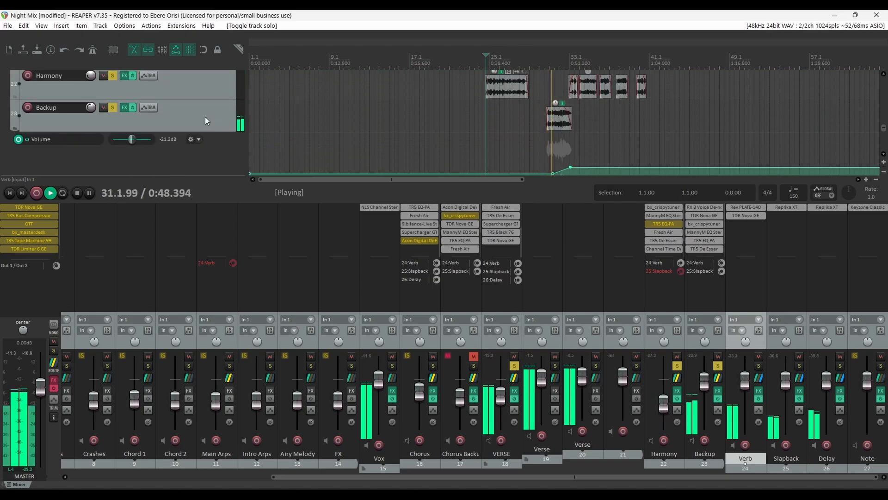
scroll(205, 117, "up", 3)
key("ctrl+m")
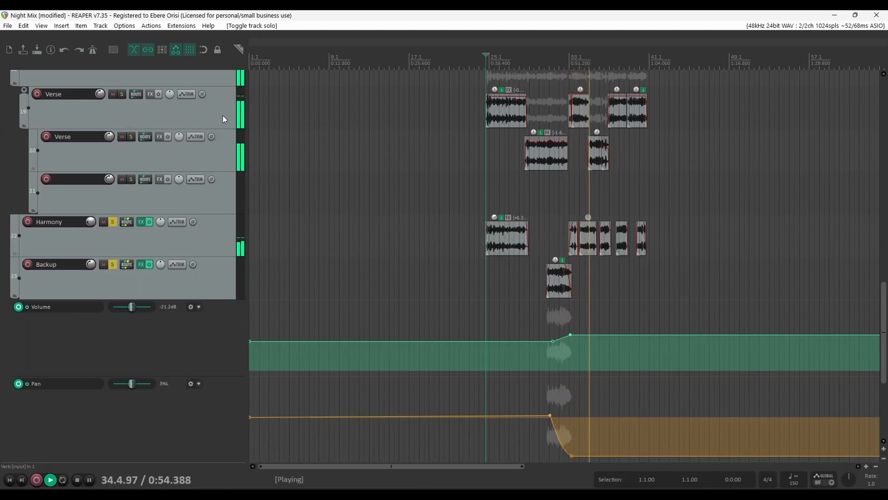
scroll(223, 115, "down", 5)
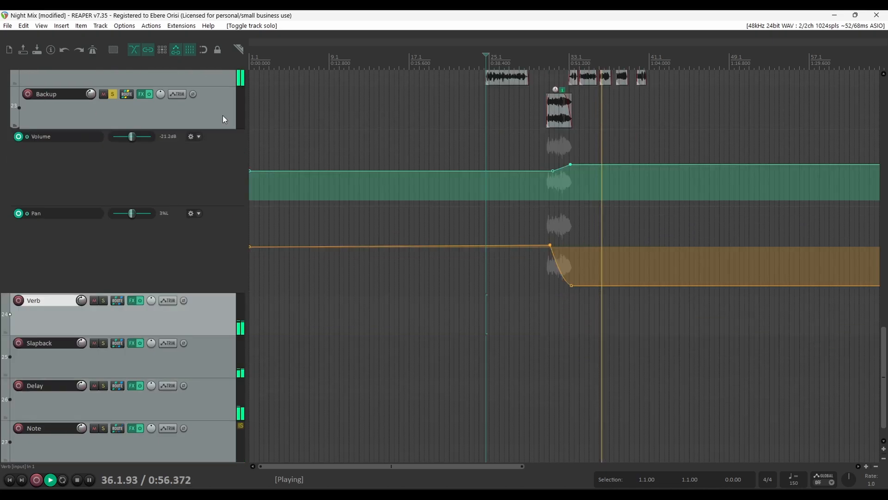
key("space")
key("ctrl+m")
Step: Unsolo the Backup track, play the full mix through the verse into the following section, and stop playback
mouse_move(260, 154)
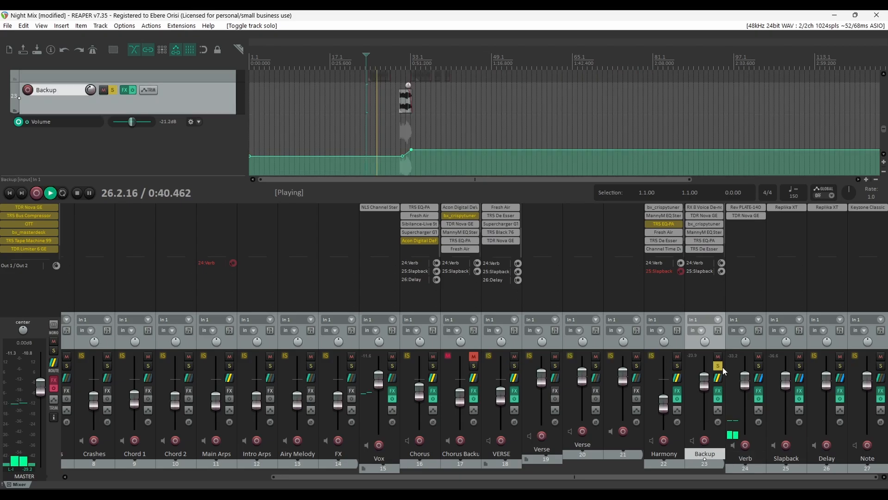
left_click(719, 365)
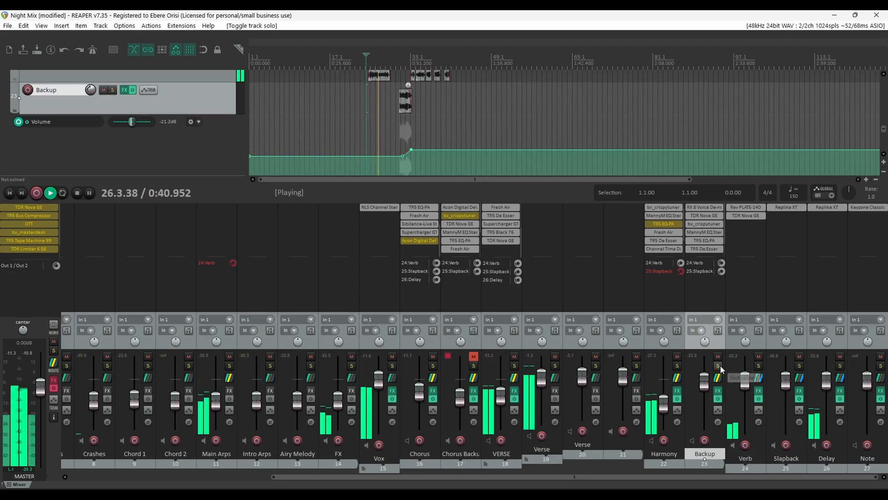
scroll(196, 141, "up", 7)
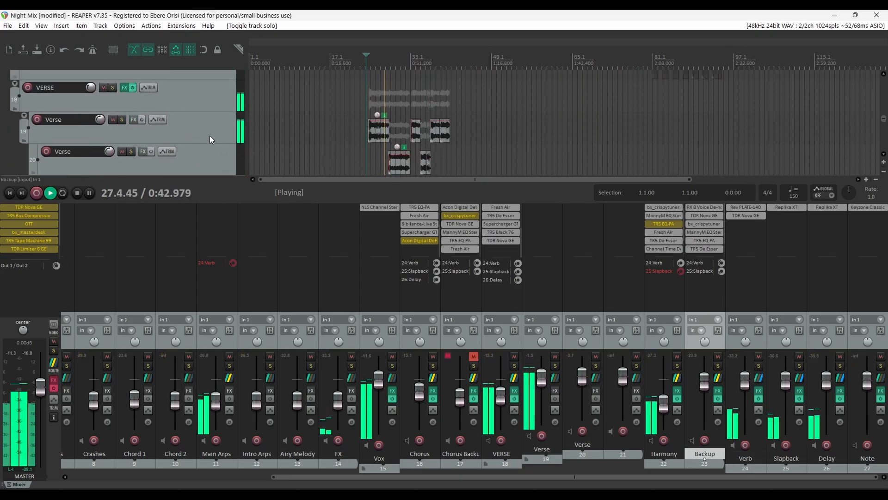
scroll(221, 118, "down", 3)
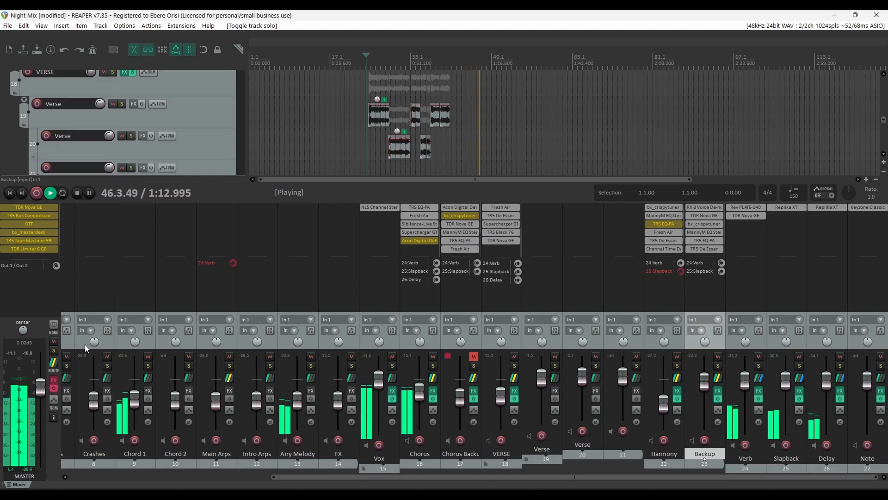
key("space")
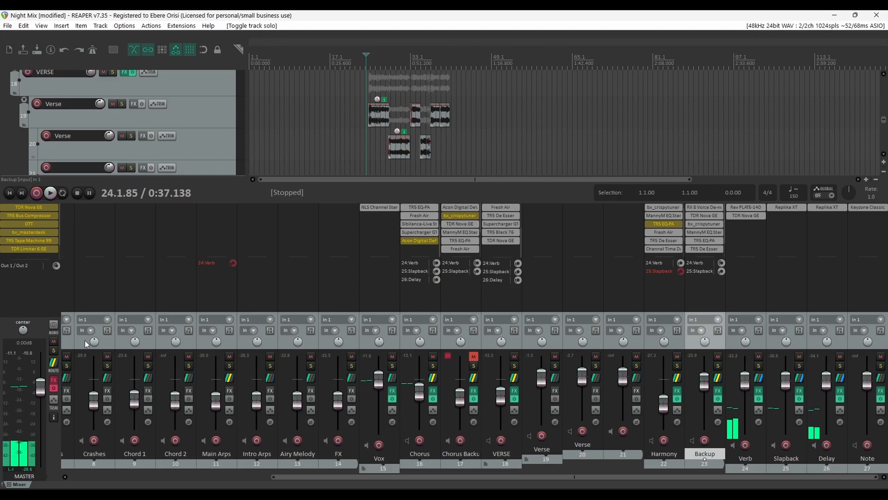